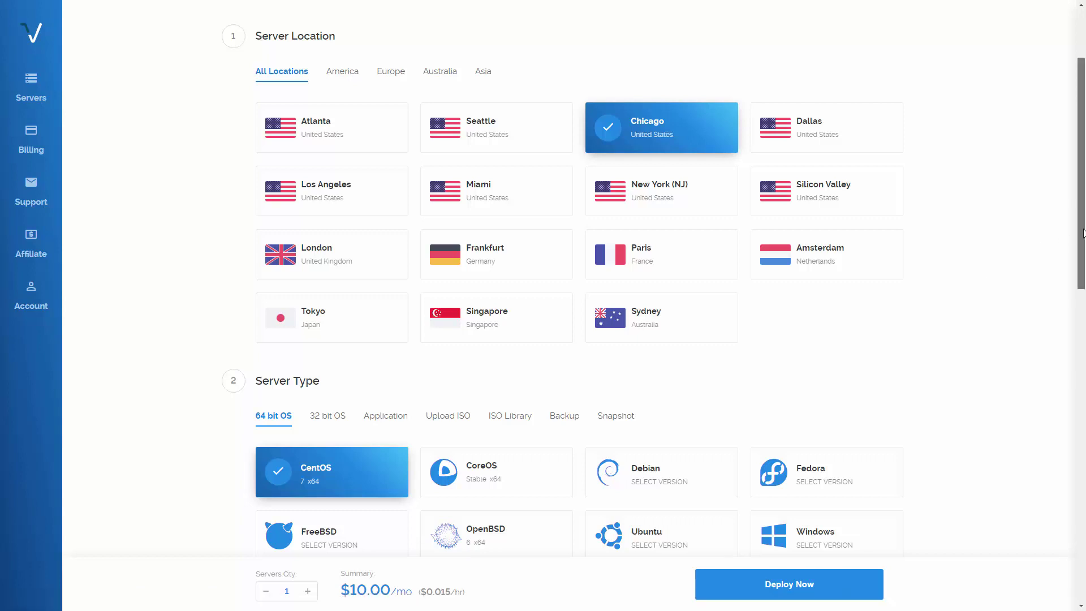
Step: Switch the Vultr server order to a Dedicated Instance, keeping Chicago as the location
left_click_drag(1081, 235, 1083, 220)
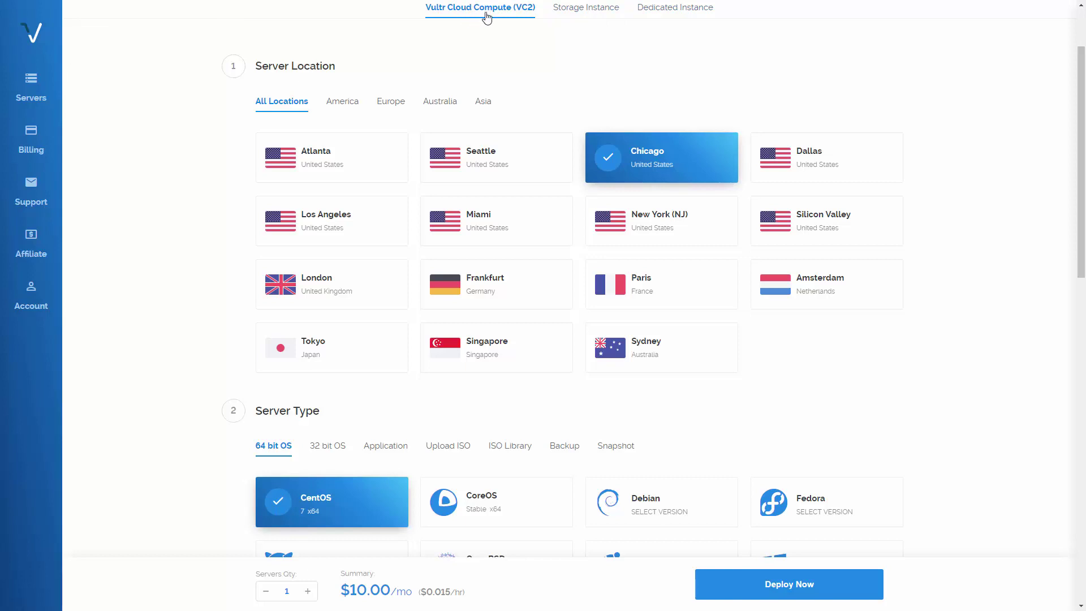
left_click(681, 16)
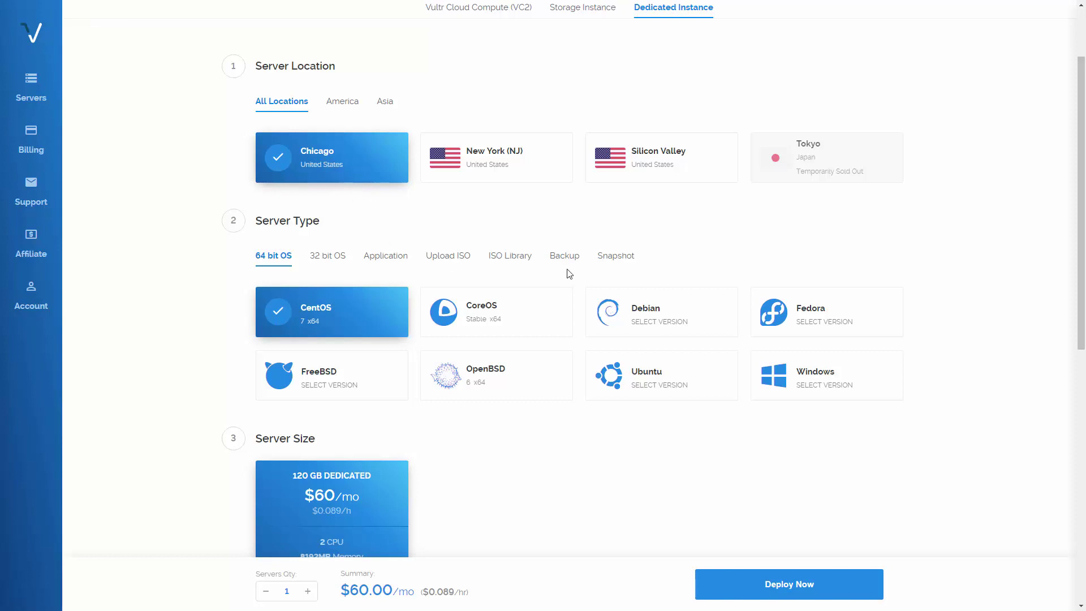
Step: Choose Windows 2016 x64 as the dedicated server's operating system
mouse_move(832, 396)
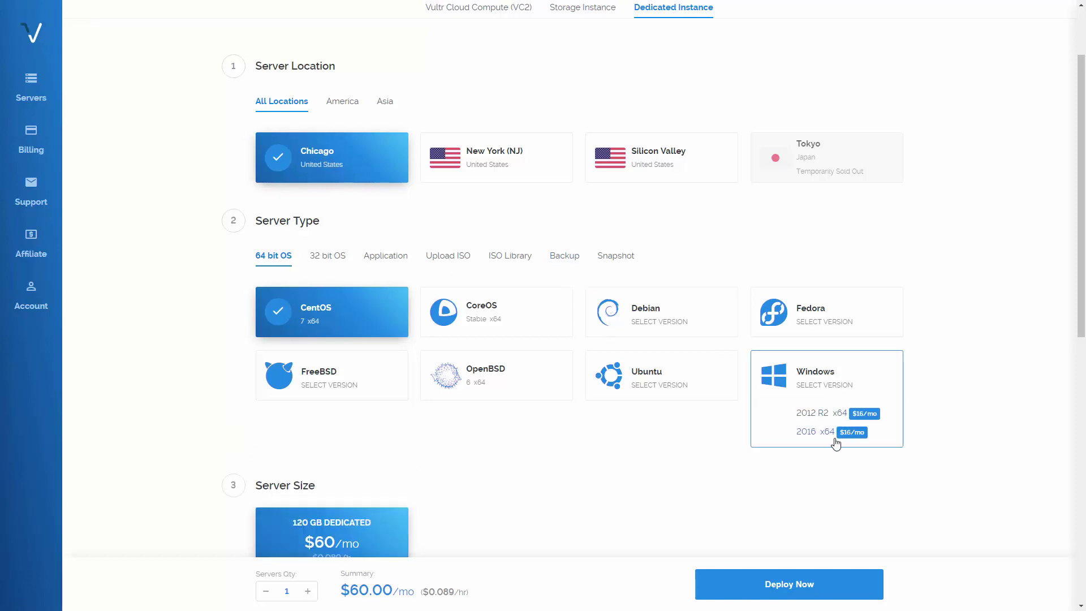
left_click(816, 432)
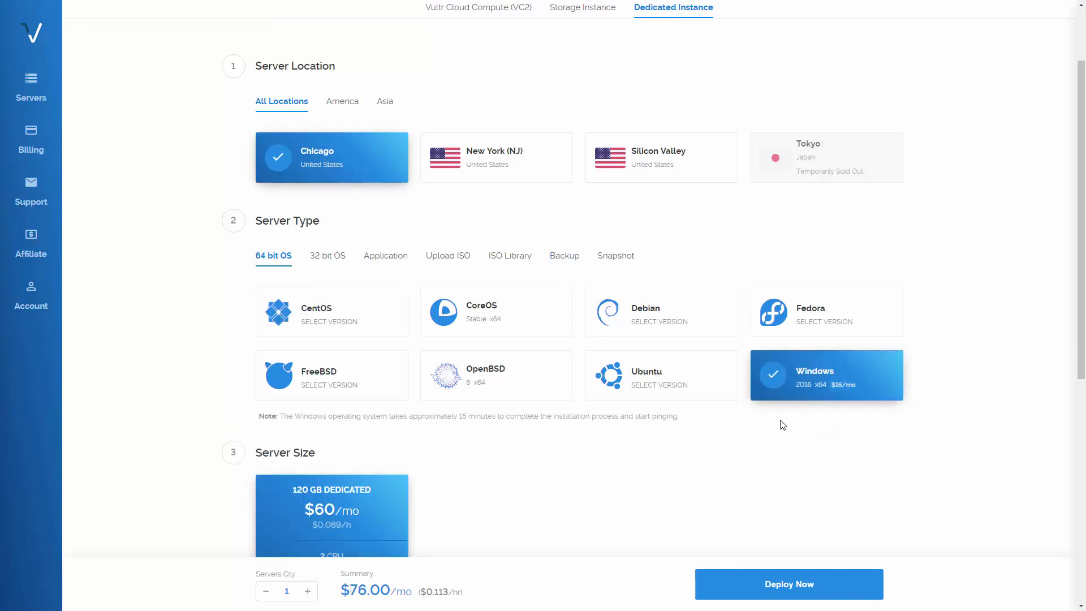
scroll(685, 463, "down", 1)
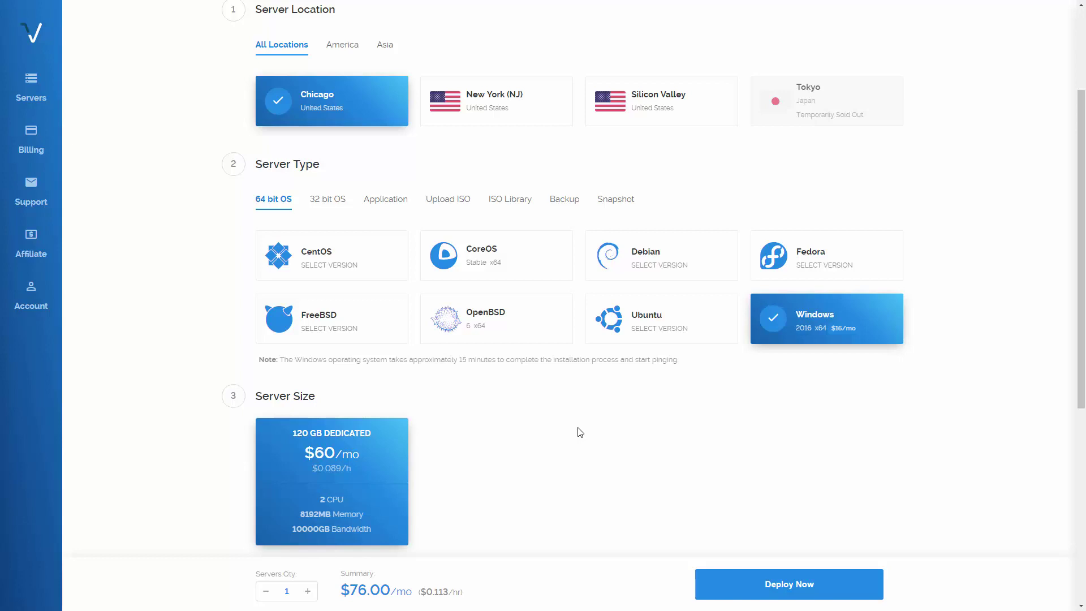
scroll(579, 432, "down", 1)
scroll(574, 417, "down", 2)
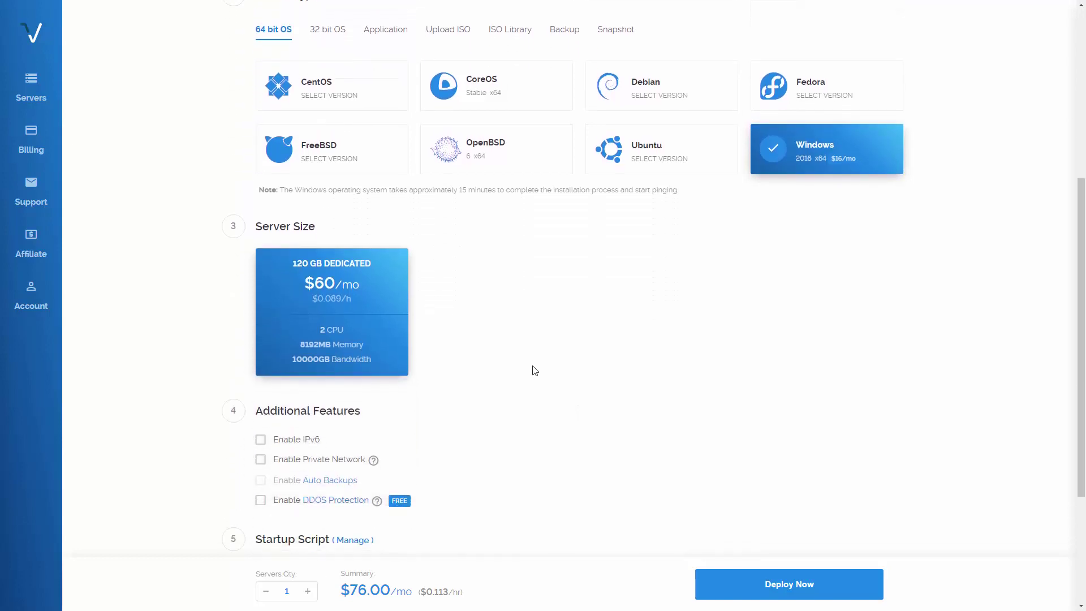
scroll(534, 368, "down", 1)
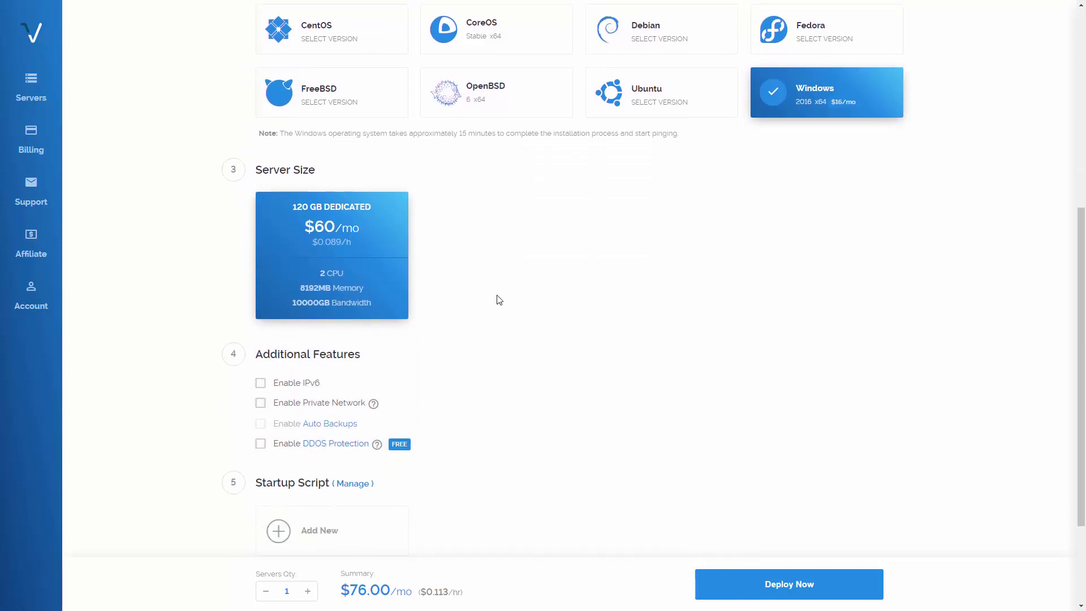
scroll(498, 290, "down", 1)
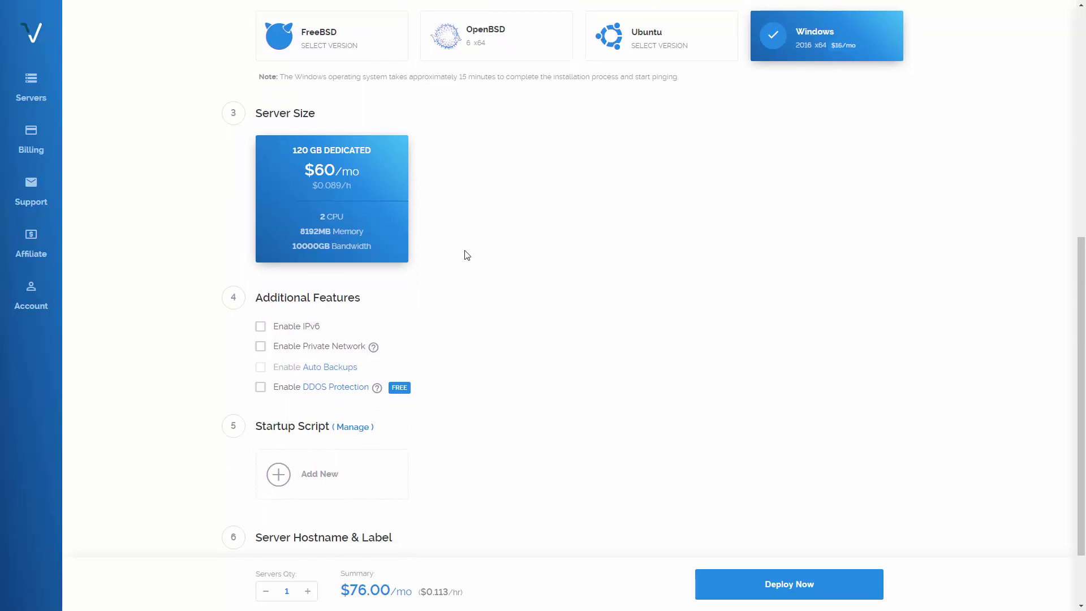
scroll(642, 283, "up", 5)
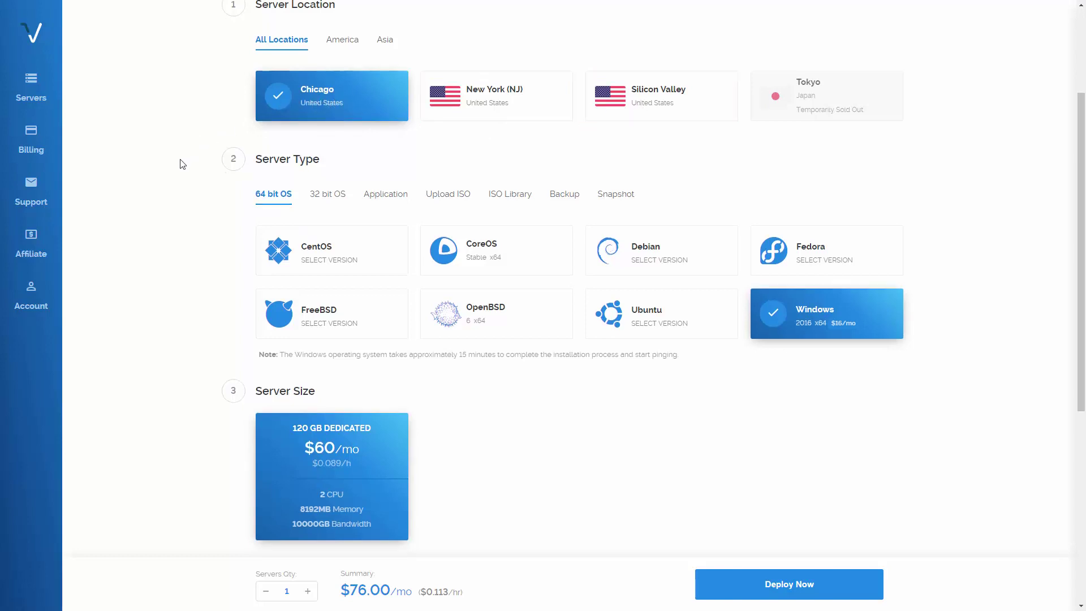
scroll(211, 182, "down", 4)
scroll(211, 187, "down", 1)
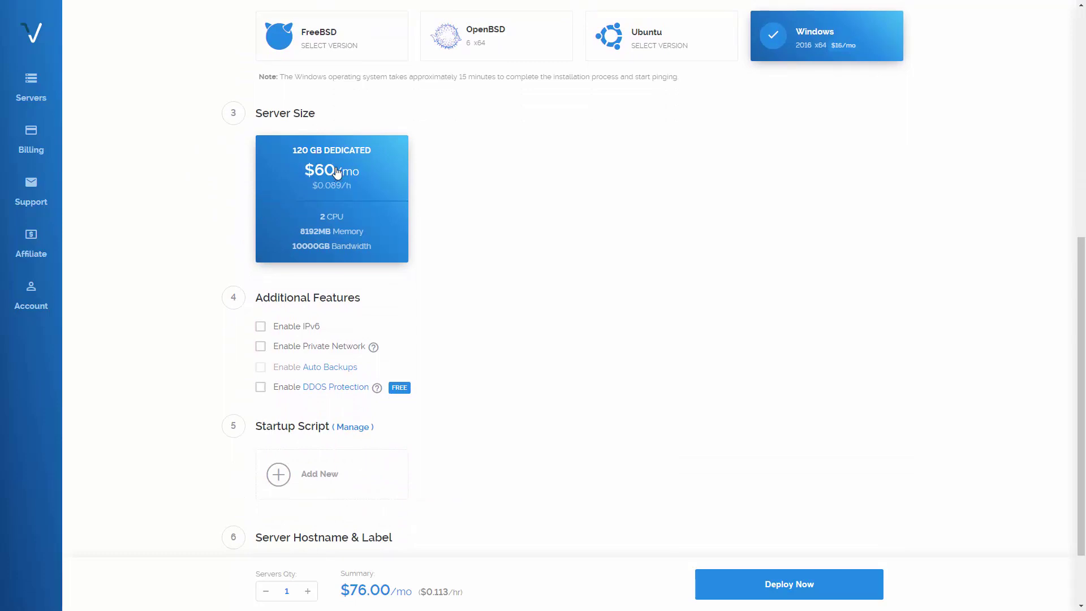
scroll(502, 185, "down", 2)
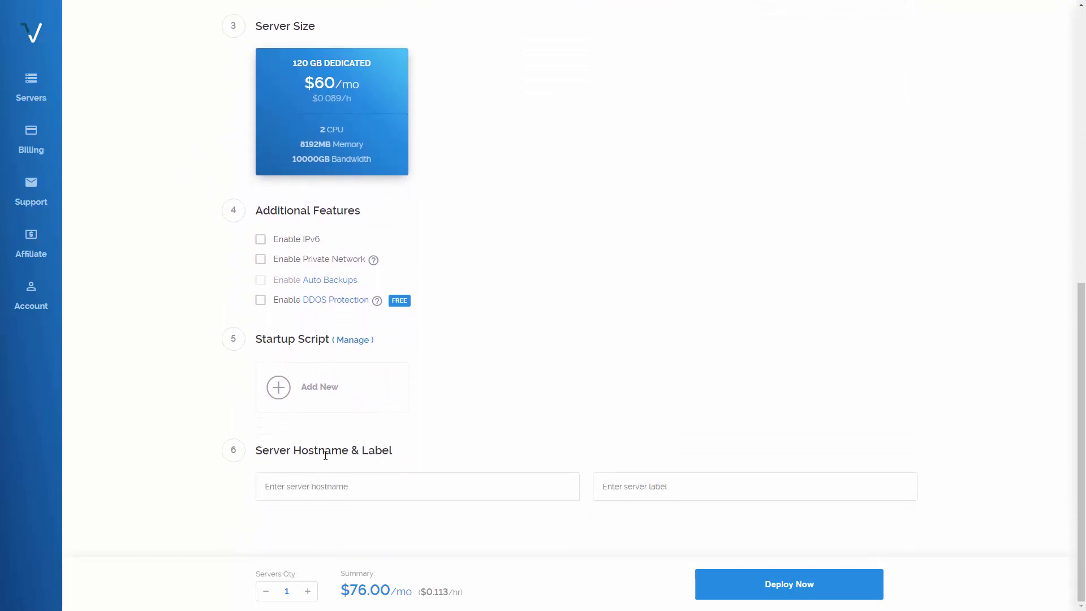
Step: Set the hostname to chicago.r4p3.net and deploy the server
left_click(321, 488)
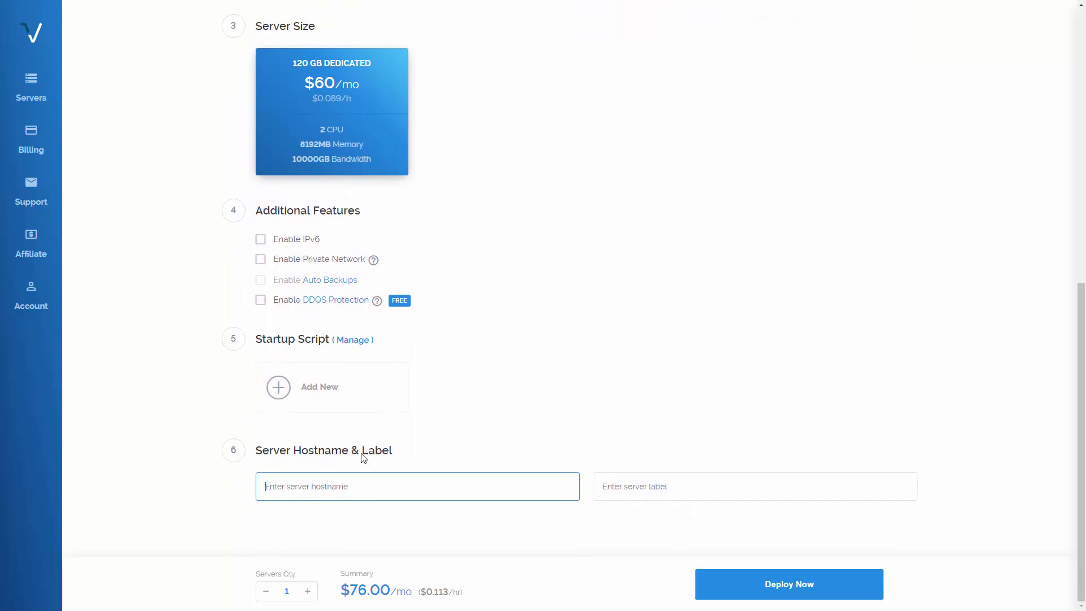
scroll(523, 330, "up", 6)
scroll(502, 334, "down", 4)
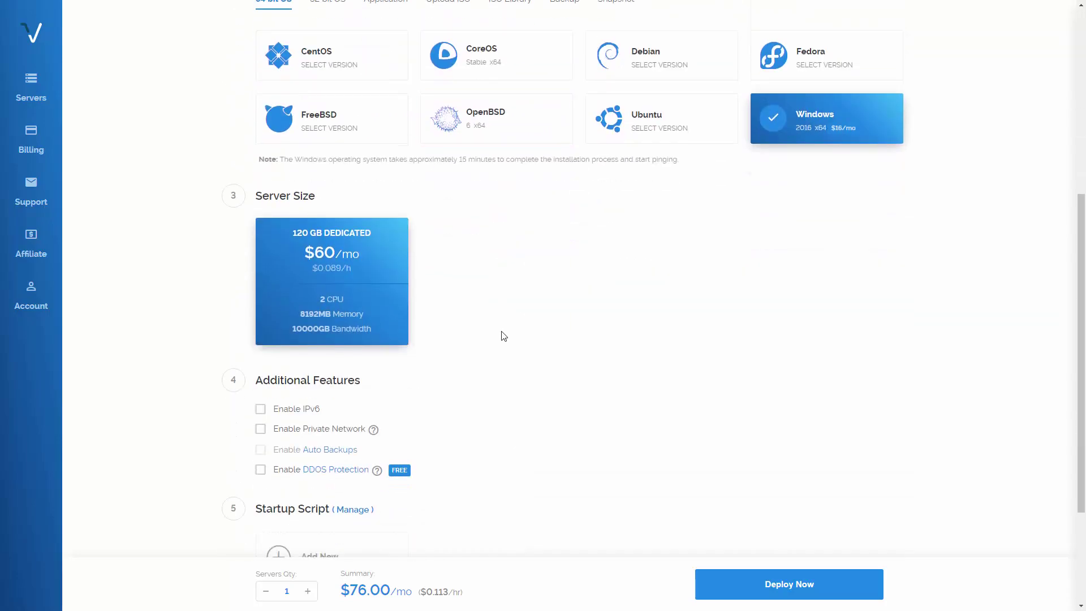
scroll(504, 336, "down", 3)
type("chicago")
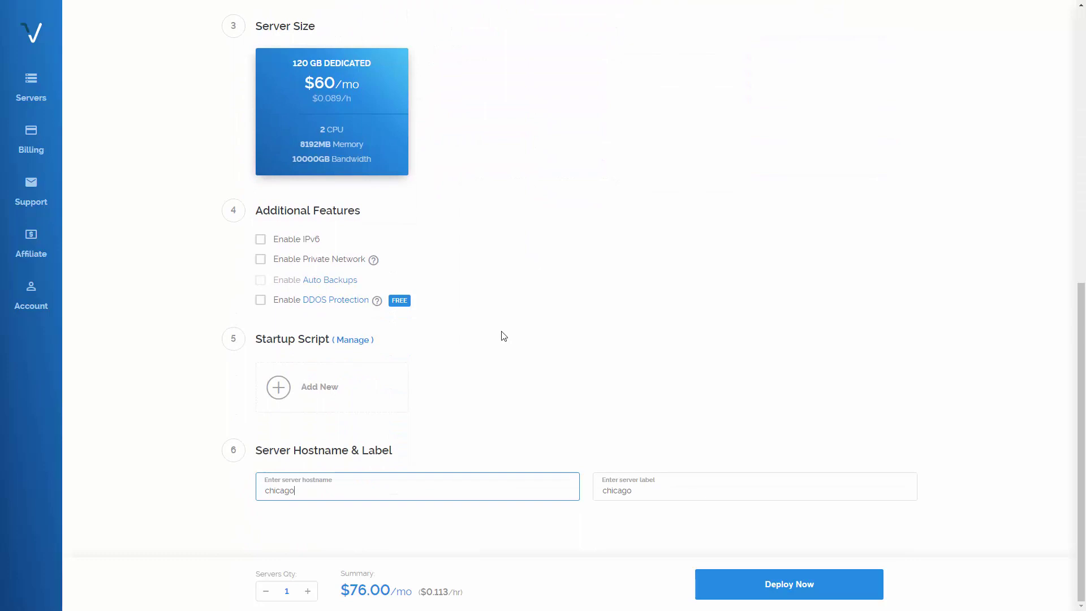
type(".r4p3.net")
left_click(779, 585)
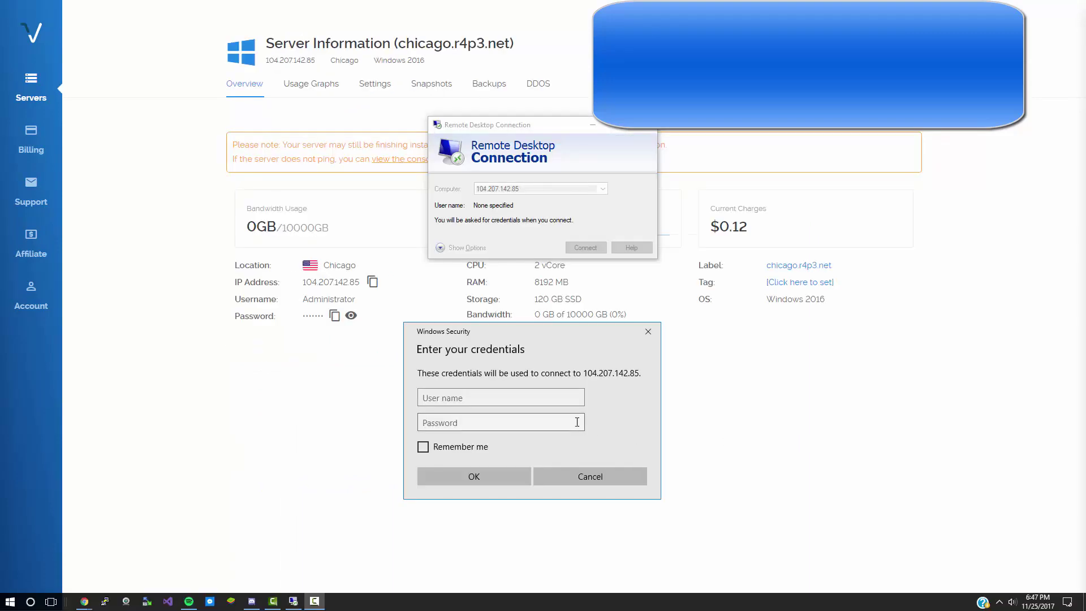
Step: Log in to 104.207.142.85 as Administrator with the account password, accepting the certificate warning
left_click(515, 401)
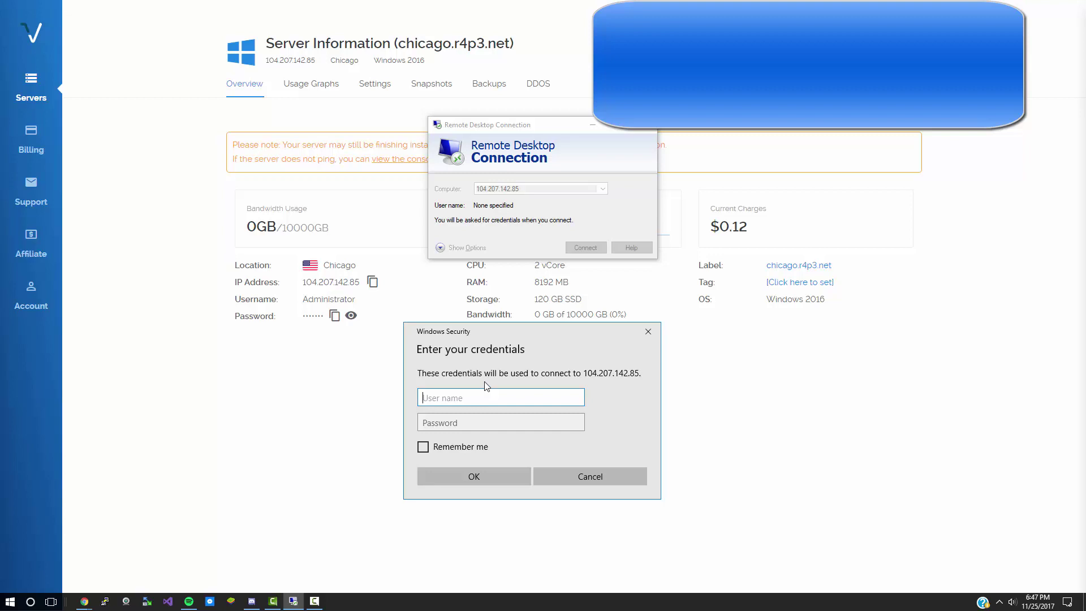
type("Administrator")
key("Tab")
key("ctrl+v")
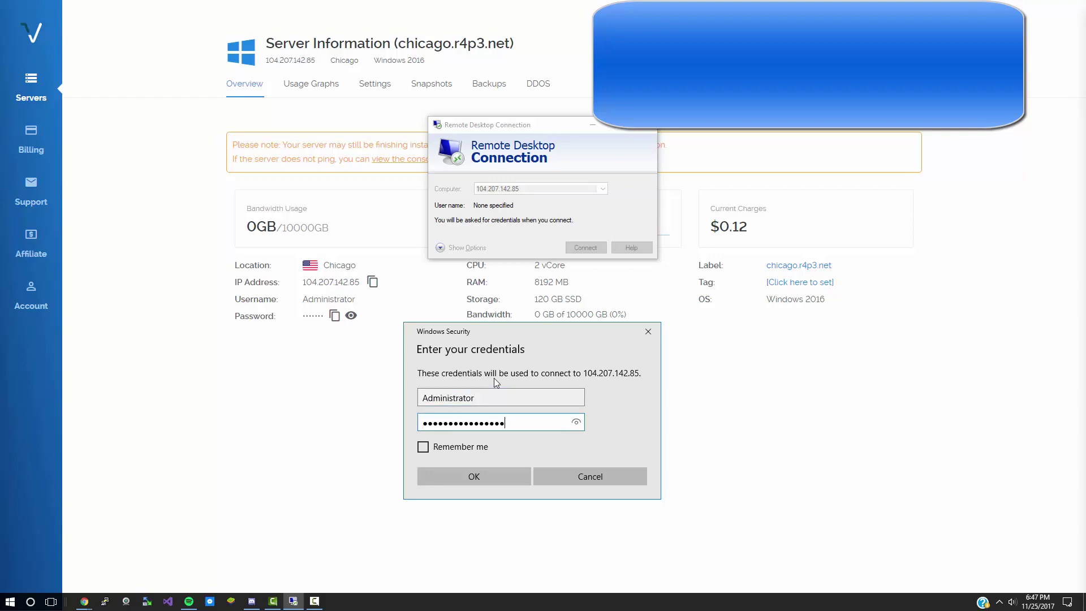
left_click(469, 480)
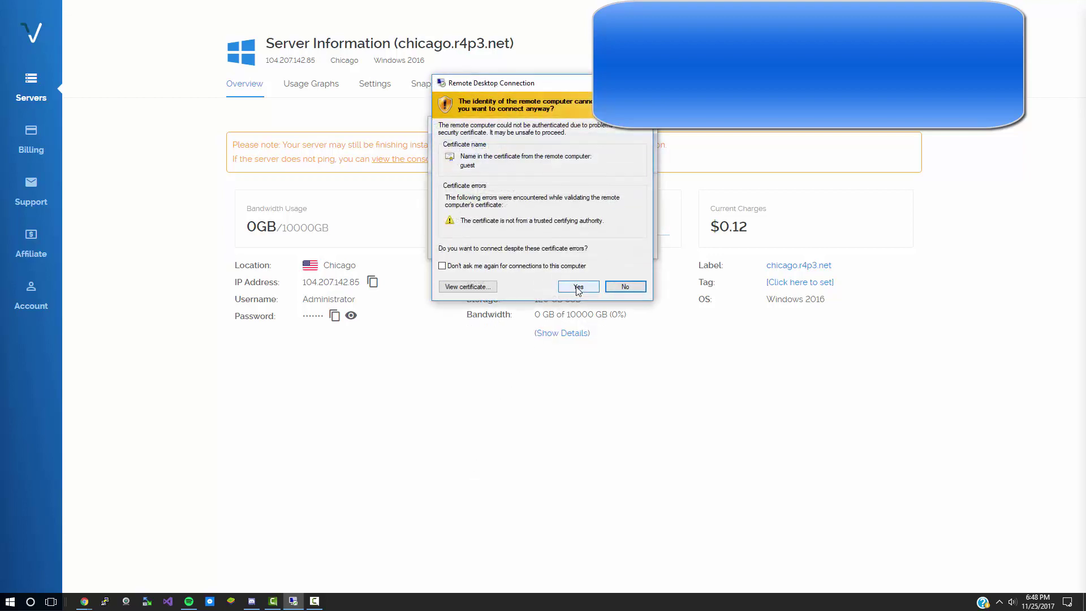
left_click(578, 286)
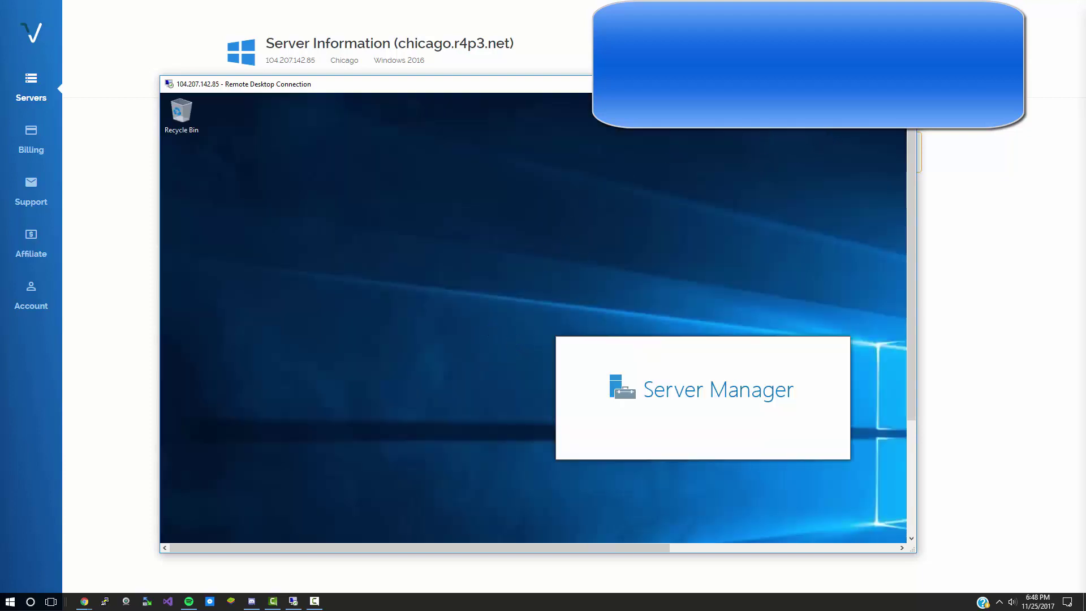
Step: Make the remote session full screen and open Add Roles and Features for role-based installation on this server
left_click_drag(650, 84, 682, 54)
double_click(682, 53)
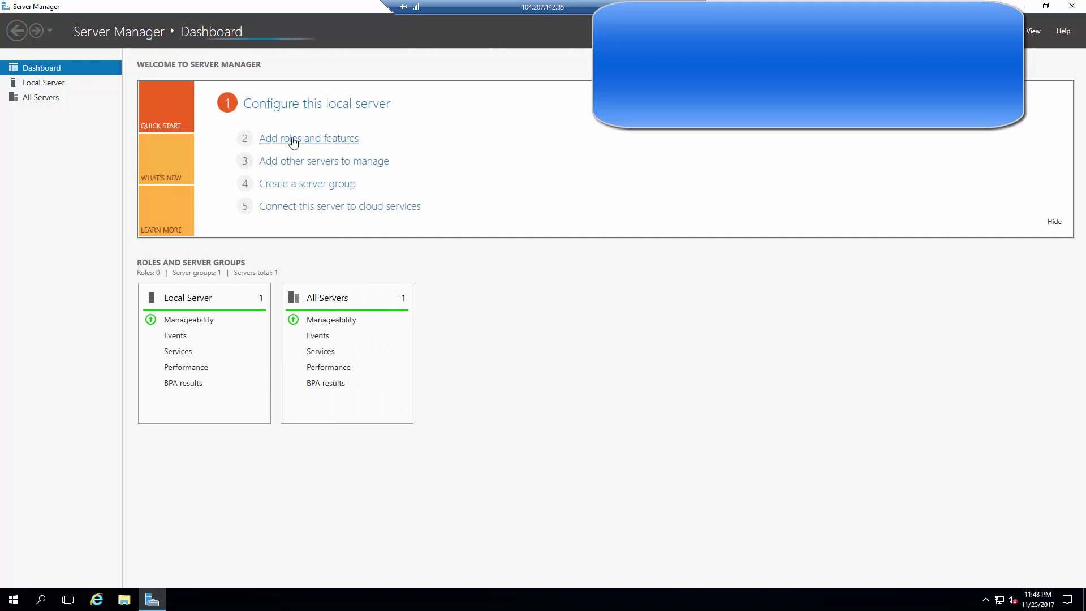
left_click(294, 140)
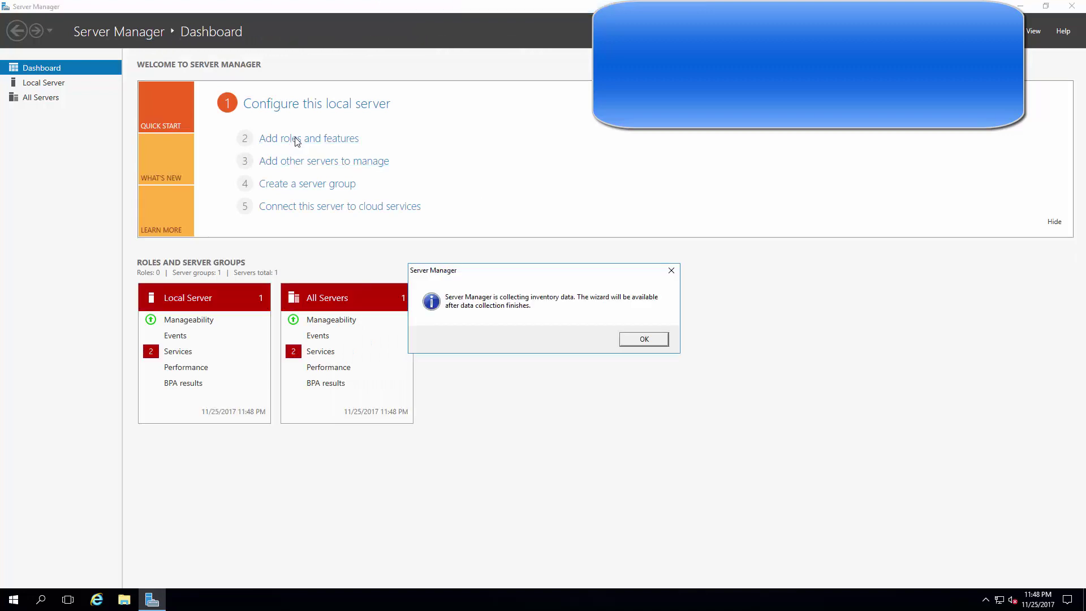
left_click(643, 338)
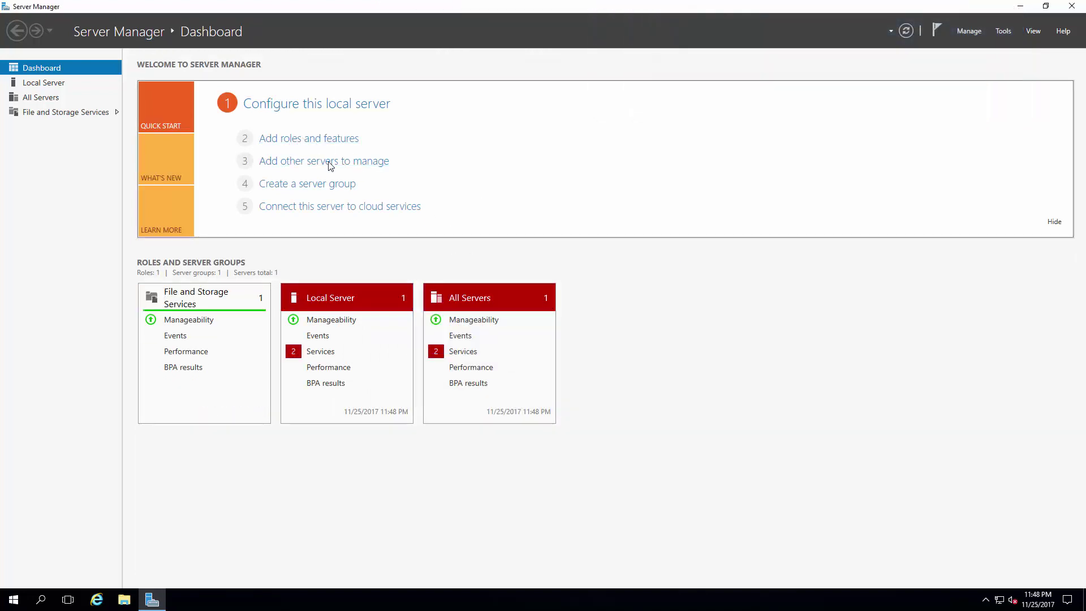
left_click(290, 142)
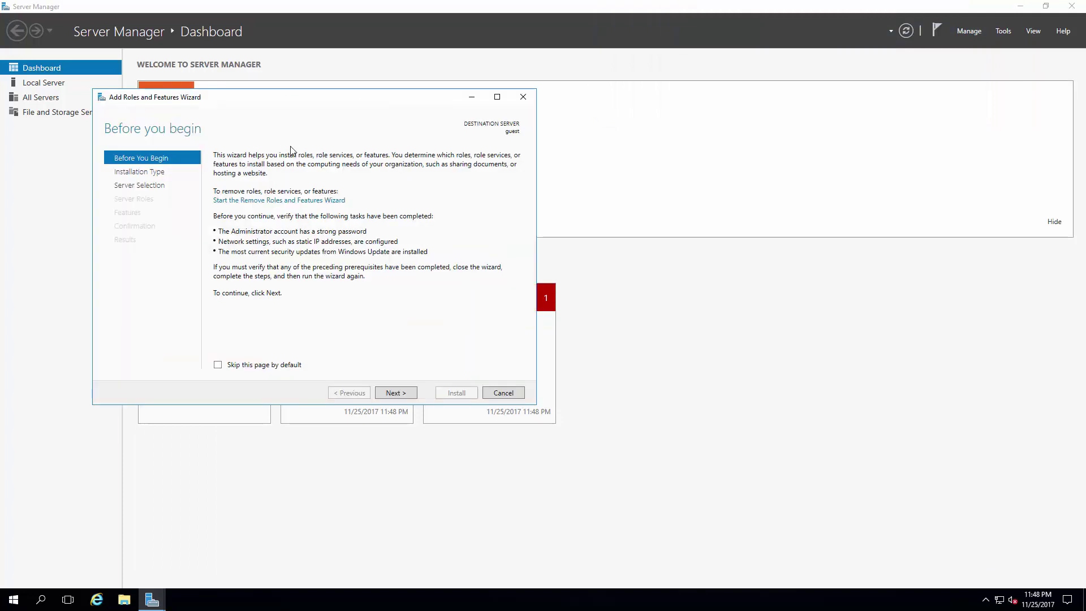
left_click(395, 393)
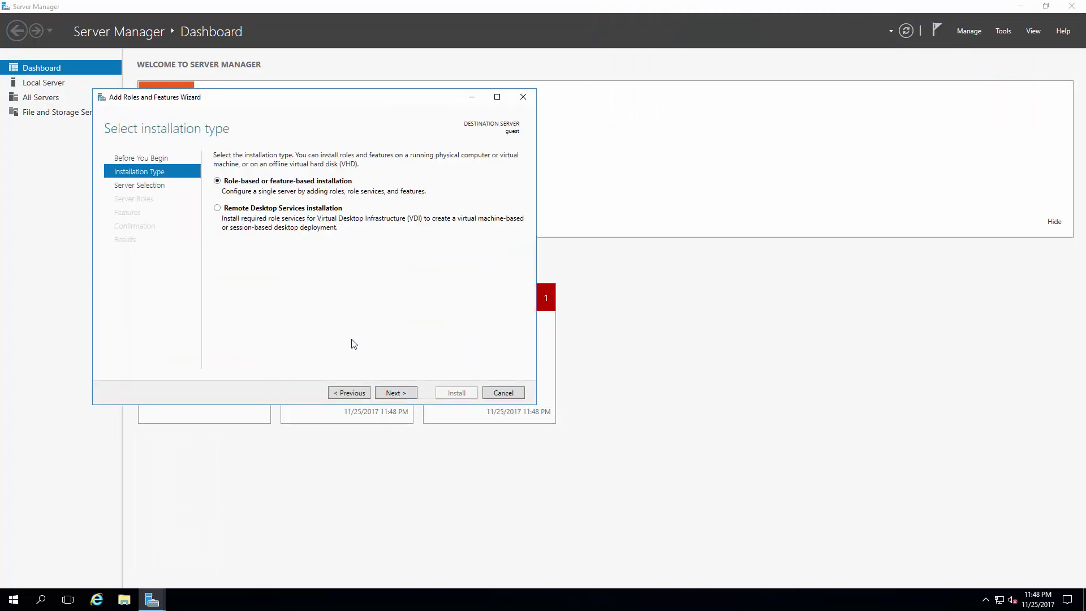
left_click(394, 393)
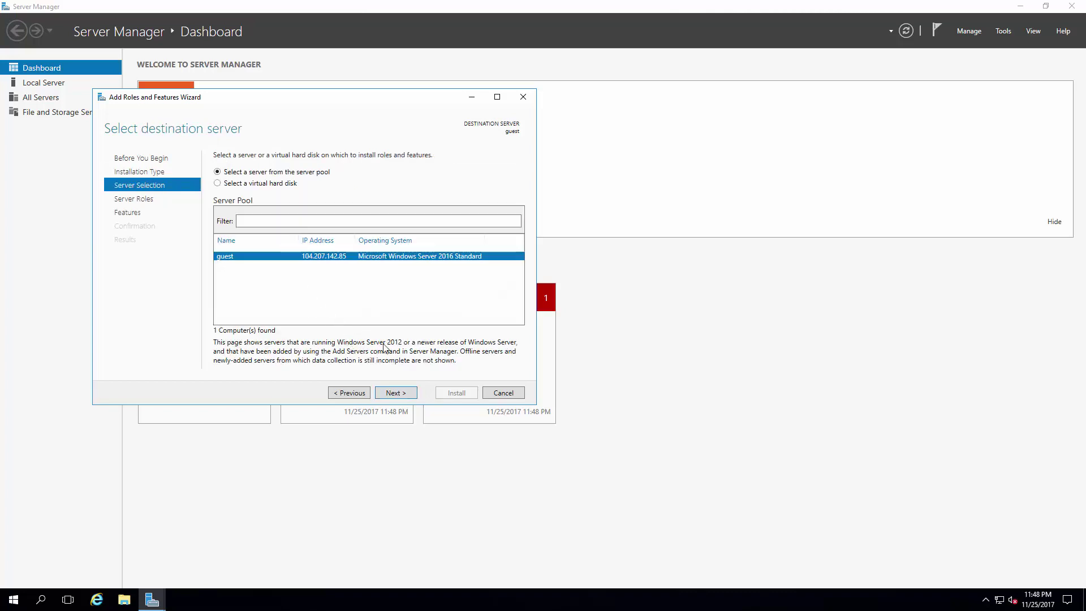
left_click(394, 393)
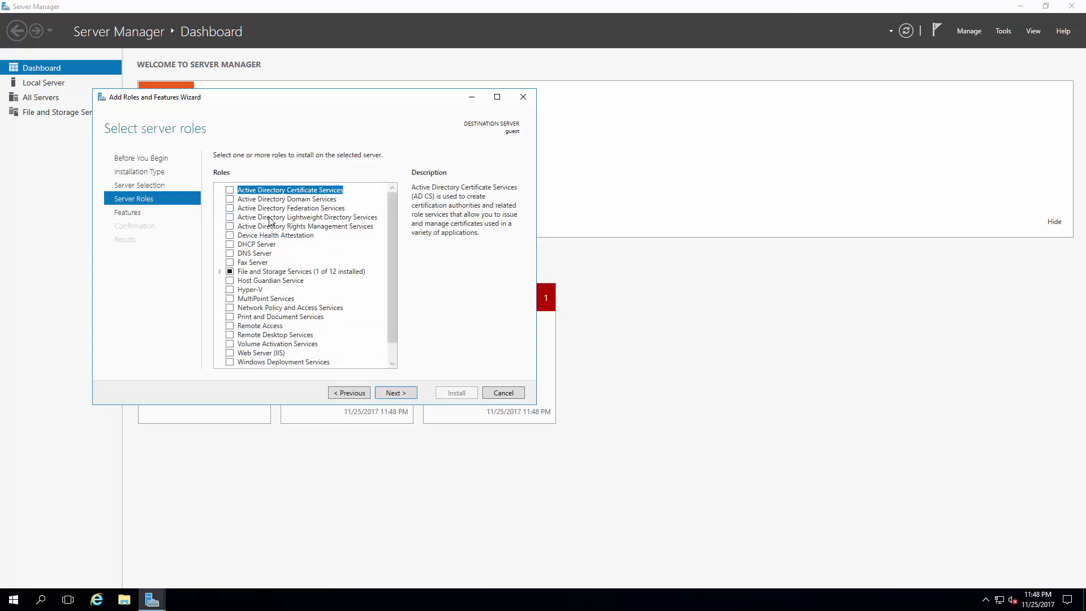
Step: Check the Remote Access and Web Server (IIS) roles, adding IIS's required features
key("r")
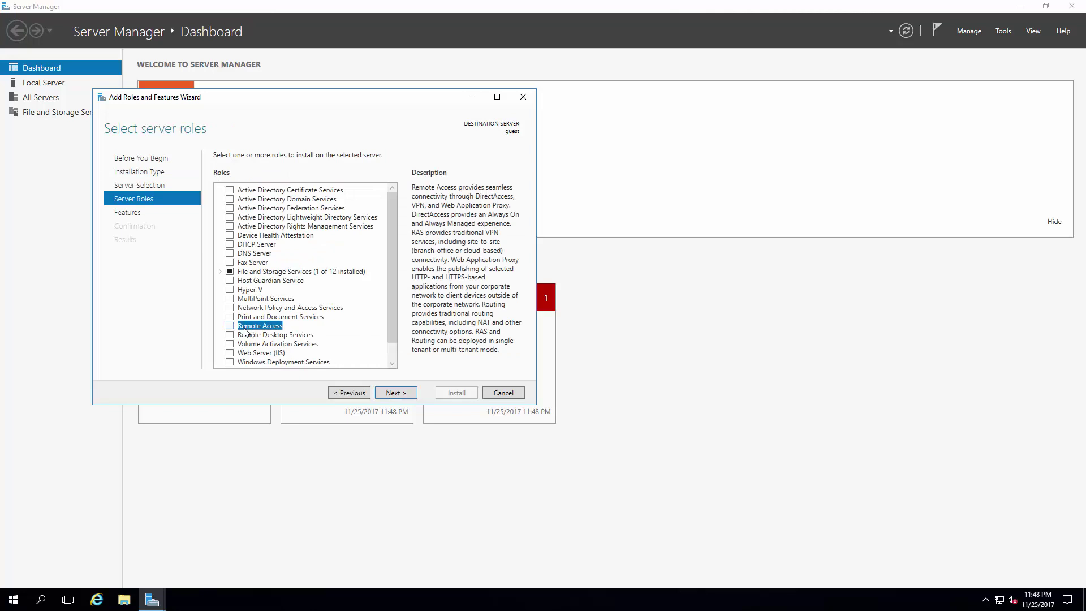
left_click(229, 326)
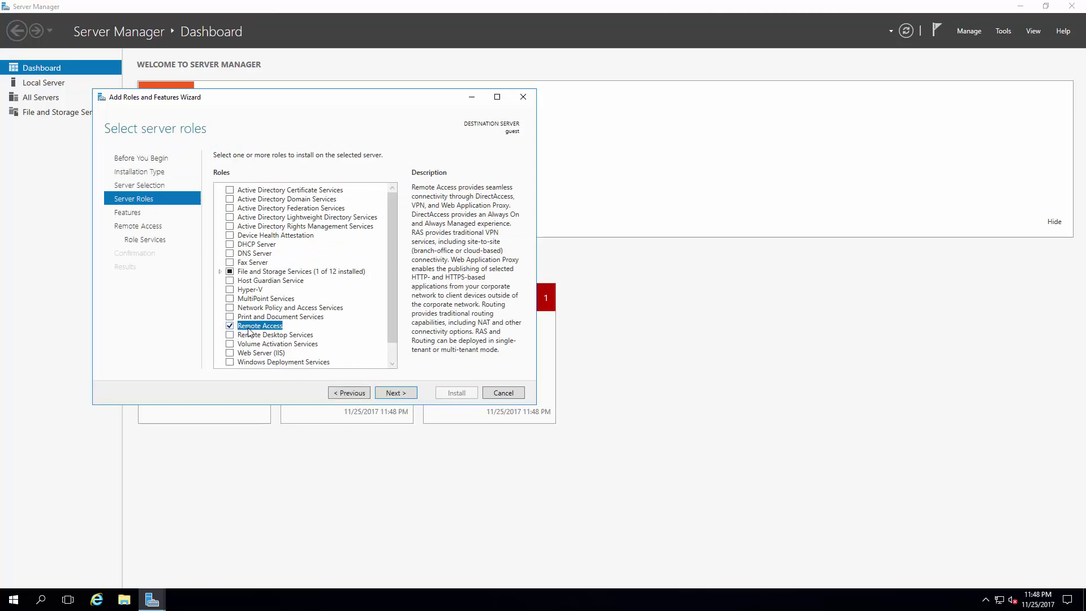
left_click(249, 352)
left_click(231, 353)
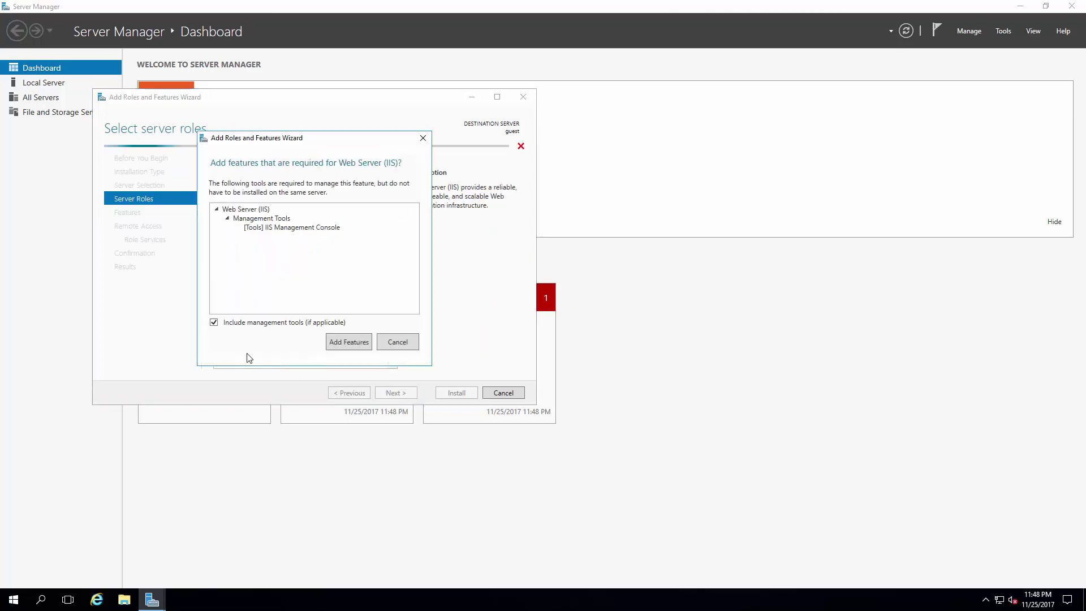
left_click(348, 344)
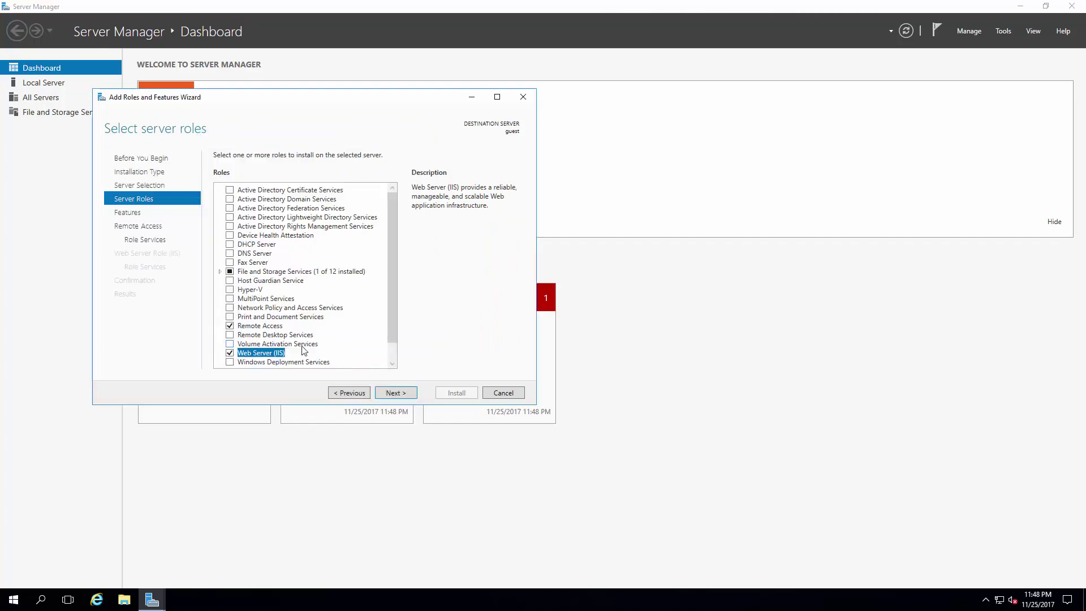
Step: Select the DirectAccess and VPN (RAS) and Routing role services, with their required features
left_click(396, 392)
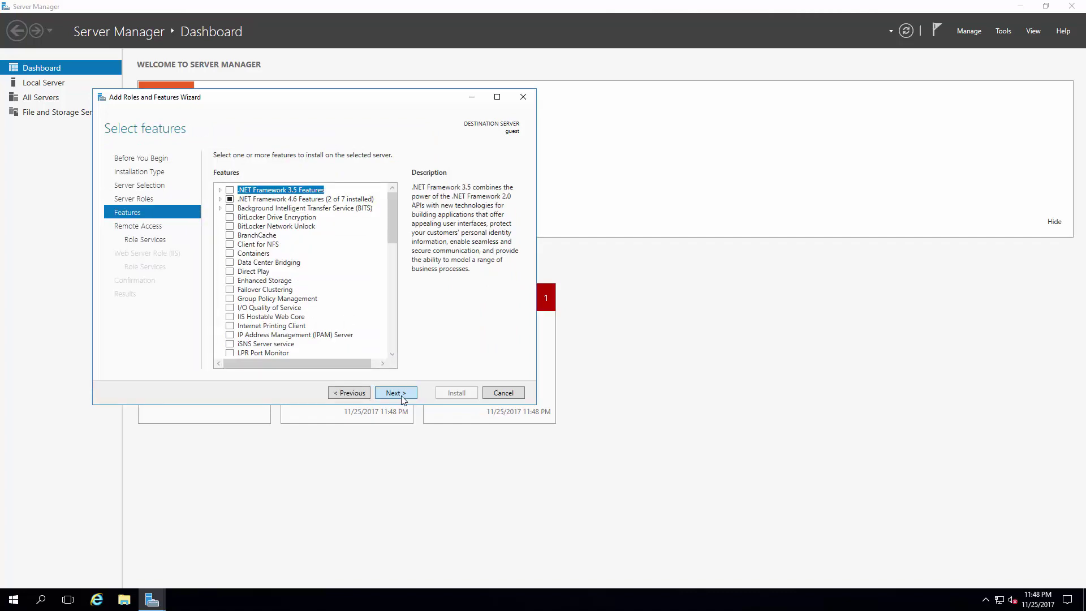
left_click(400, 397)
left_click(396, 392)
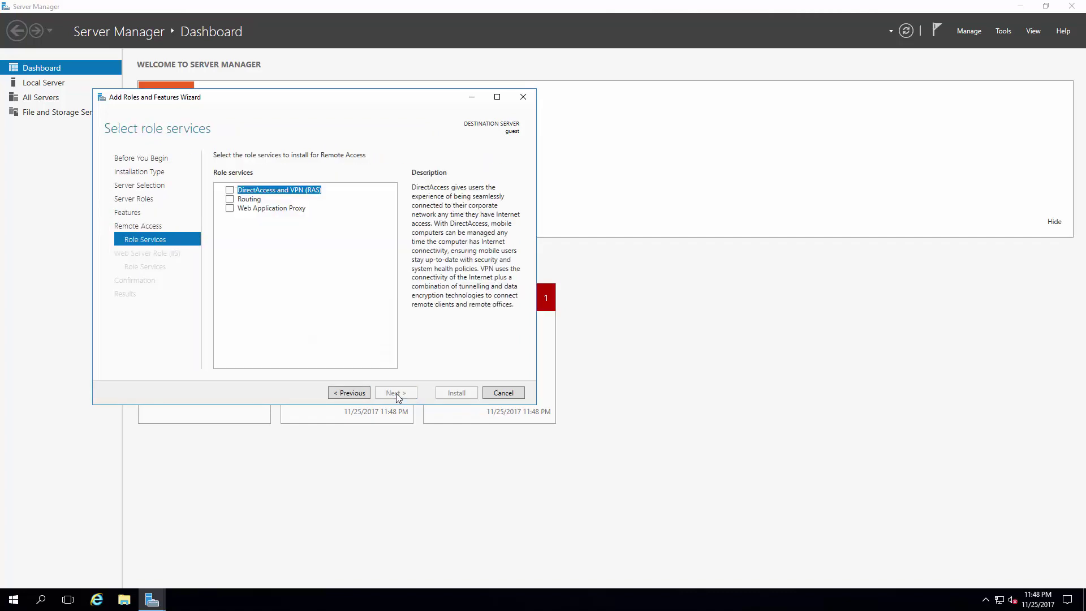
left_click(230, 189)
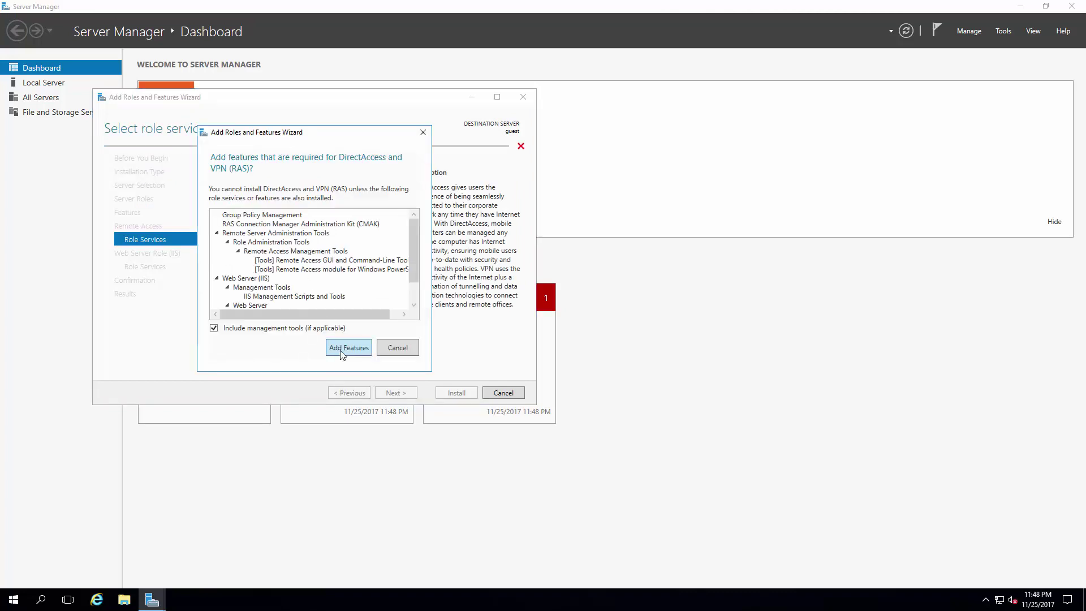
left_click(348, 346)
left_click(230, 199)
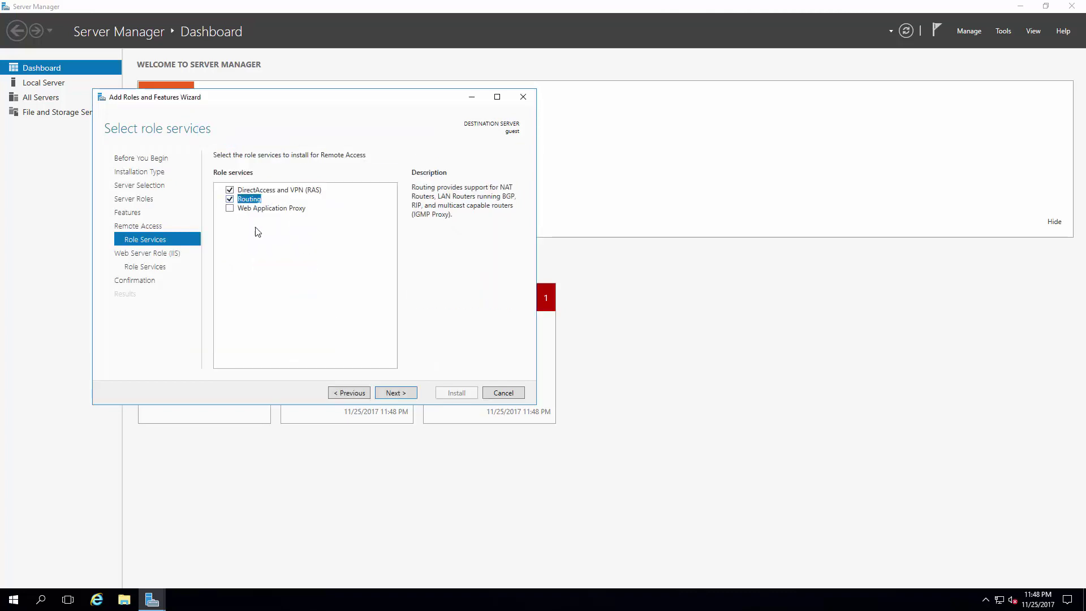
Step: Skip past the IIS pages, allow automatic restart, and start the installation
left_click(388, 391)
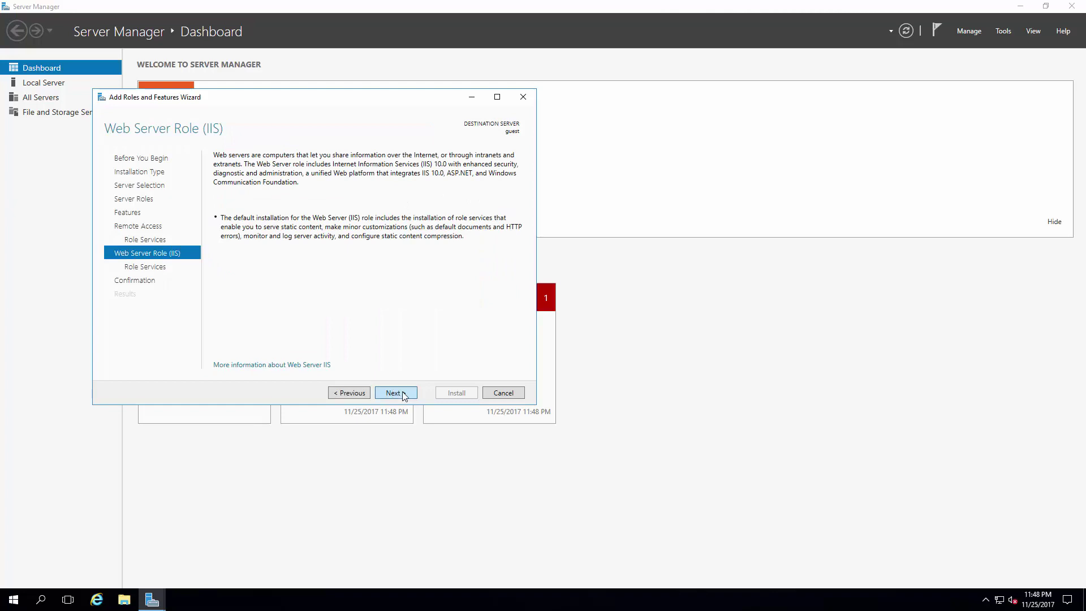
left_click(398, 392)
left_click(402, 392)
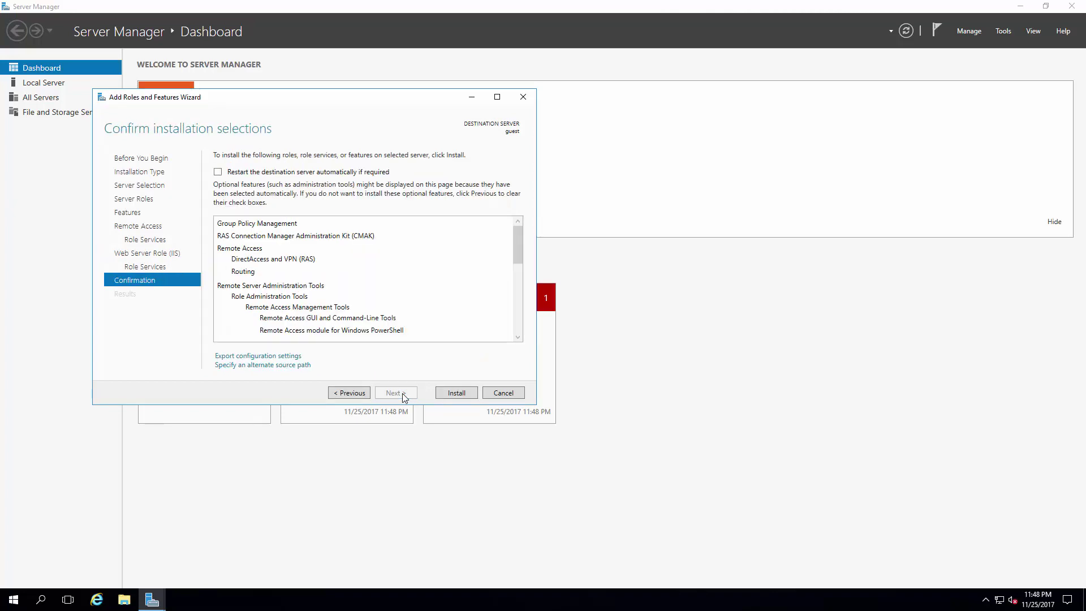
left_click(304, 171)
left_click(579, 338)
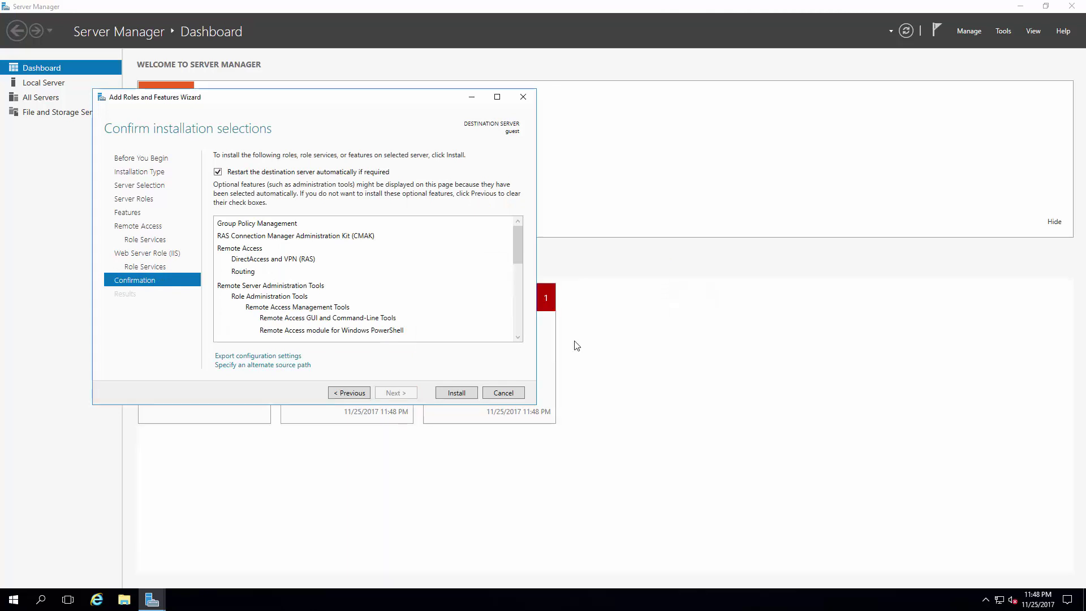
left_click(463, 391)
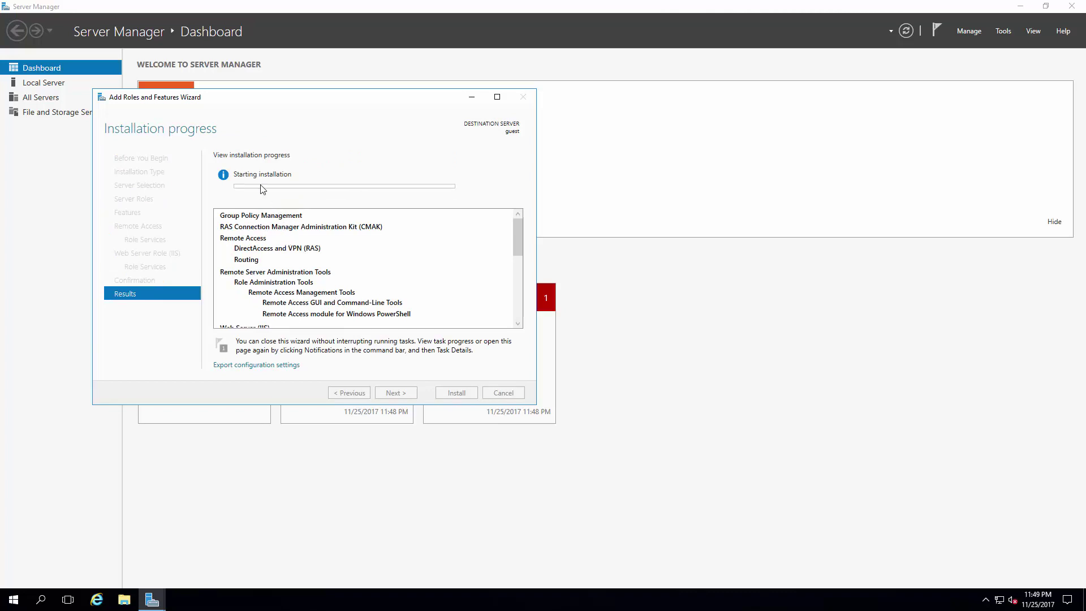
Step: Move the installation wizard aside and close it to return to the Dashboard
left_click_drag(302, 100, 407, 124)
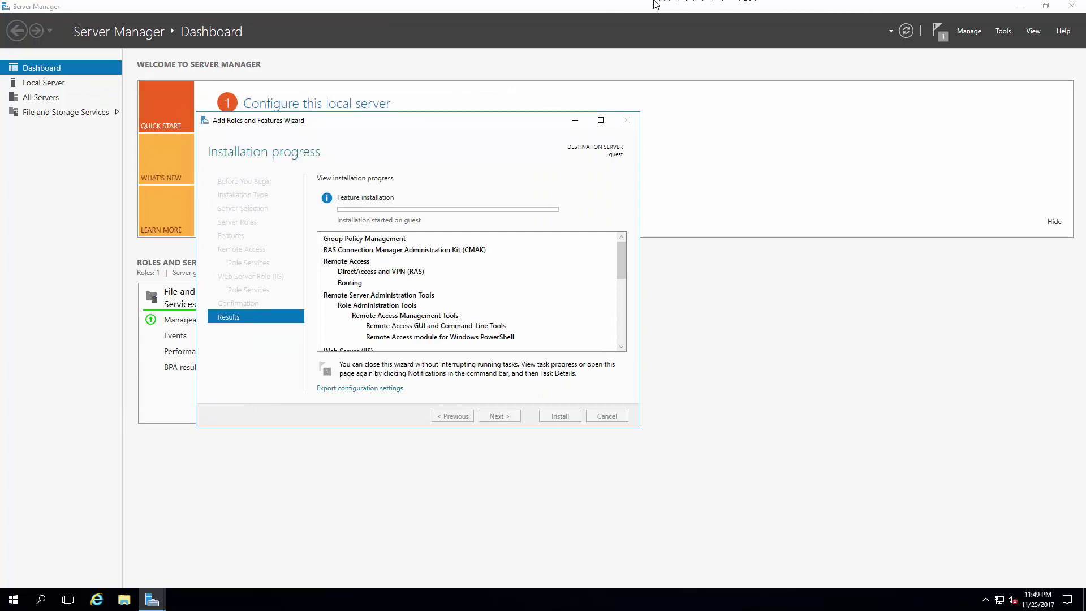
mouse_move(656, 5)
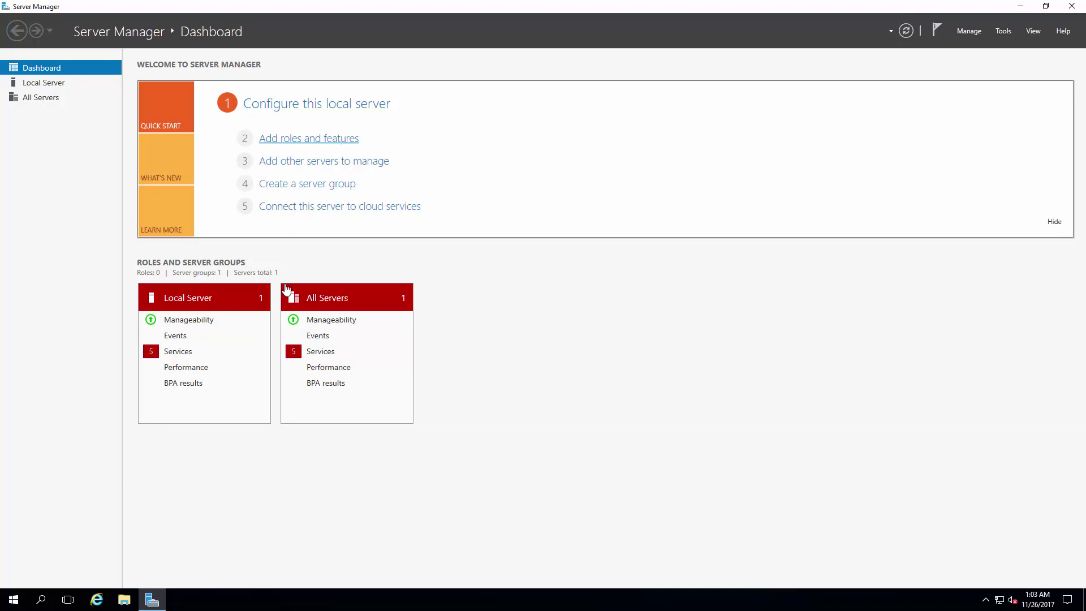
Step: Restart Add Roles and Features and check Remote Access and Web Server (IIS), adding IIS's features
mouse_move(160, 592)
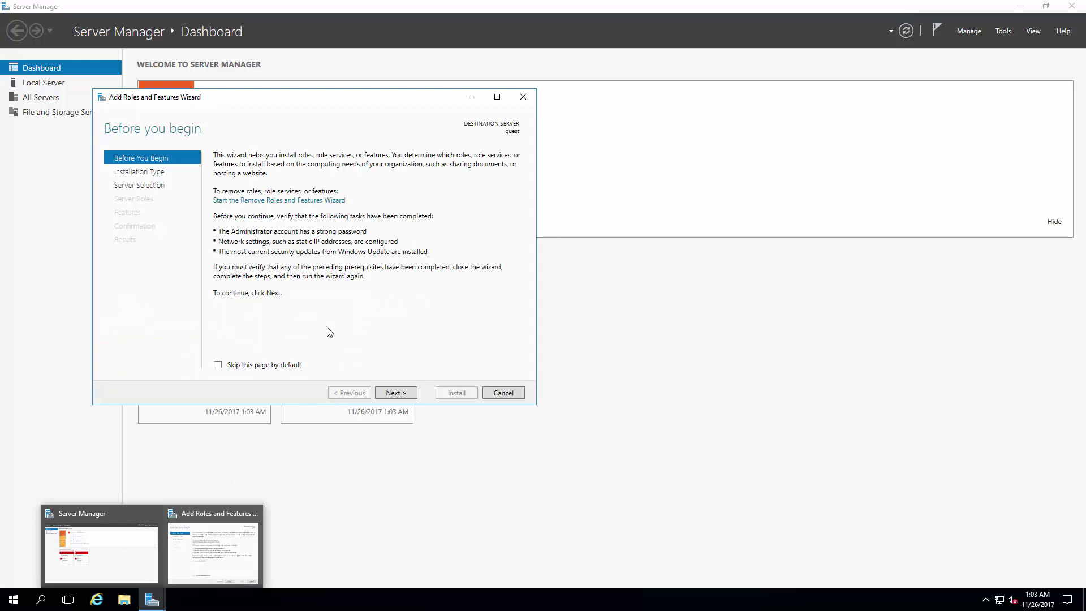
left_click(399, 393)
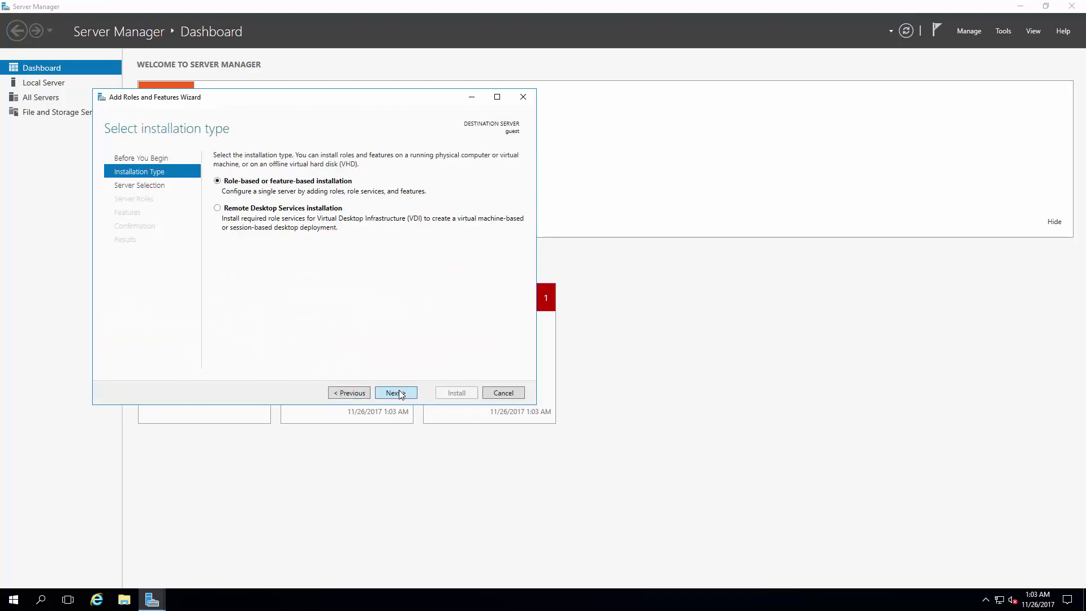
left_click(399, 392)
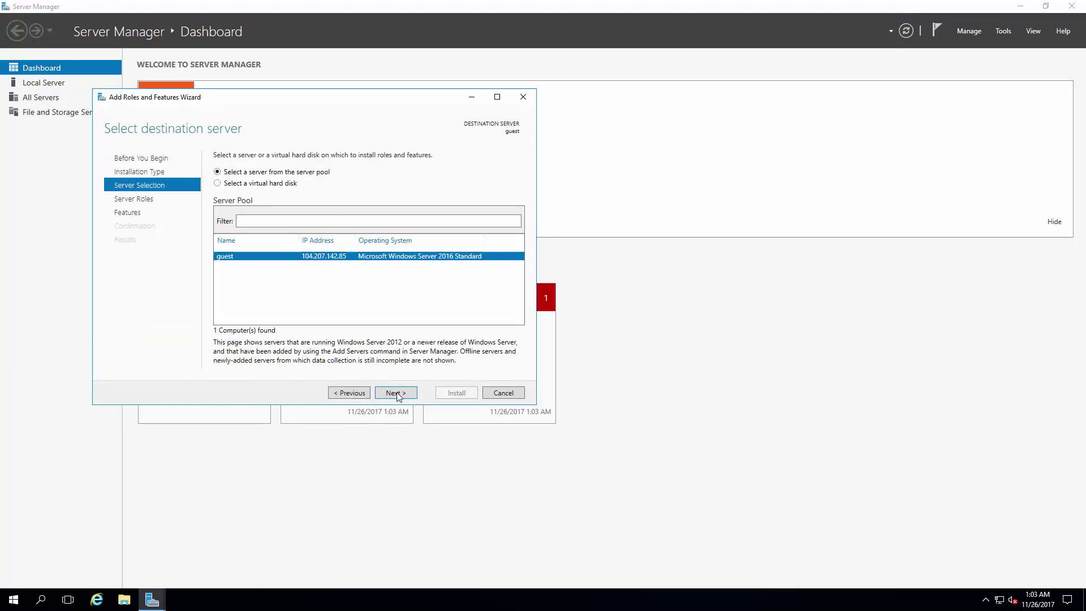
left_click(397, 393)
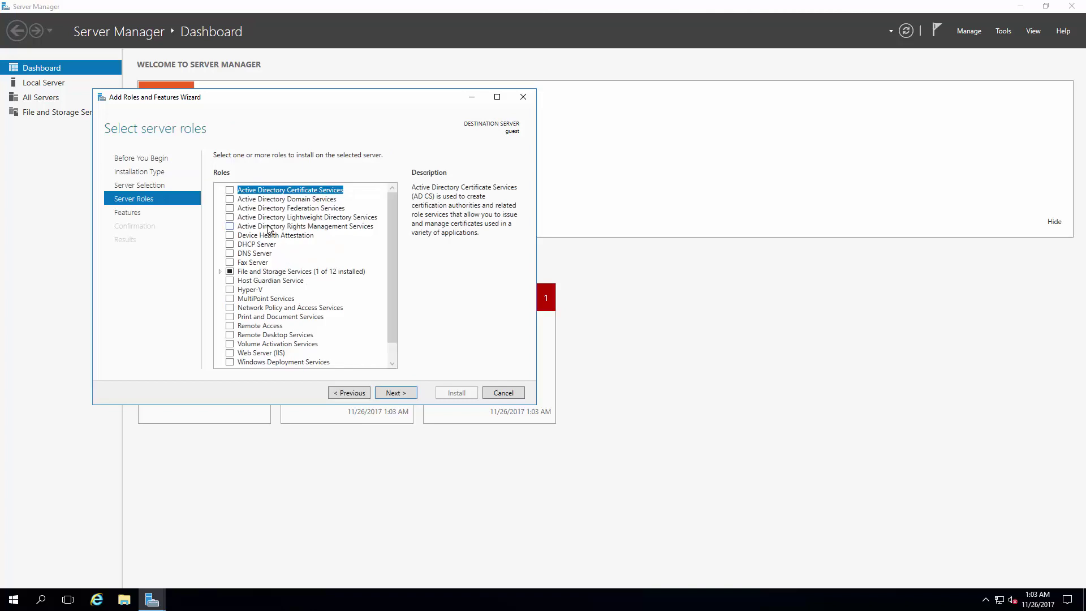
left_click(261, 327)
left_click(231, 326)
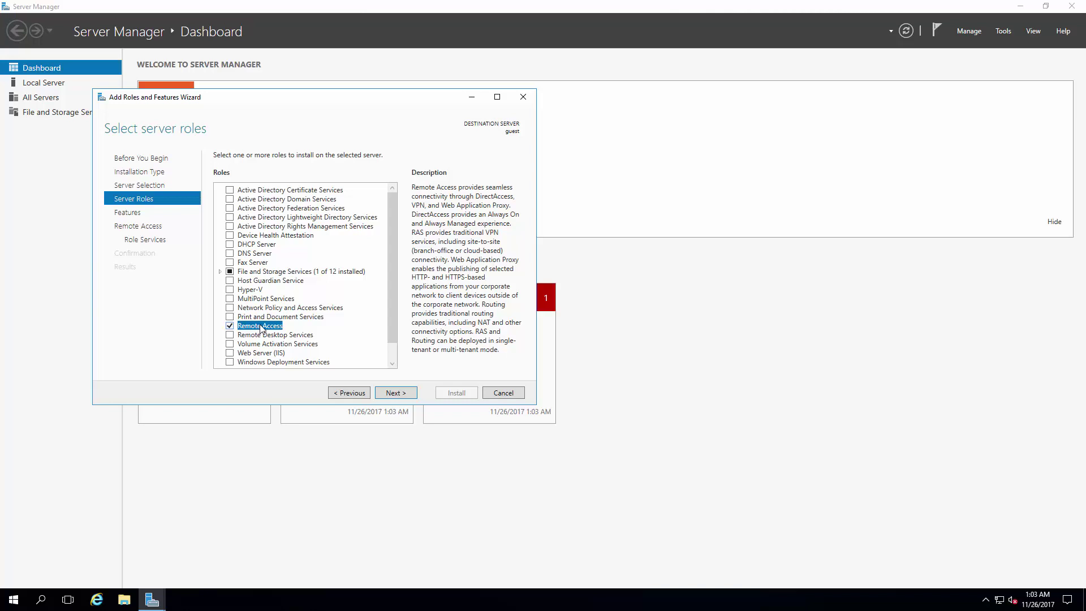
left_click(230, 354)
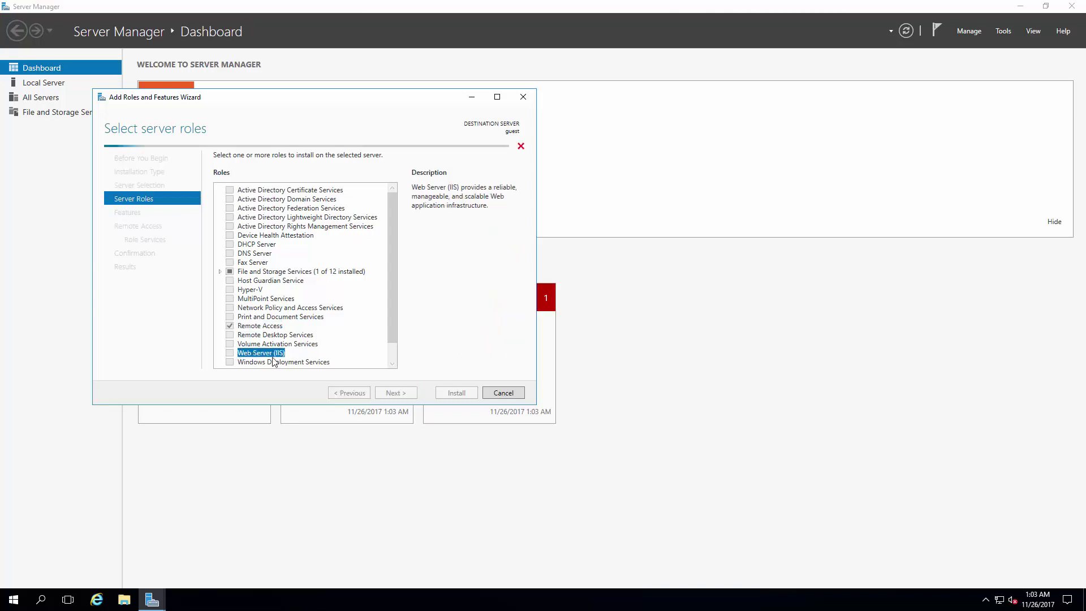
left_click(346, 344)
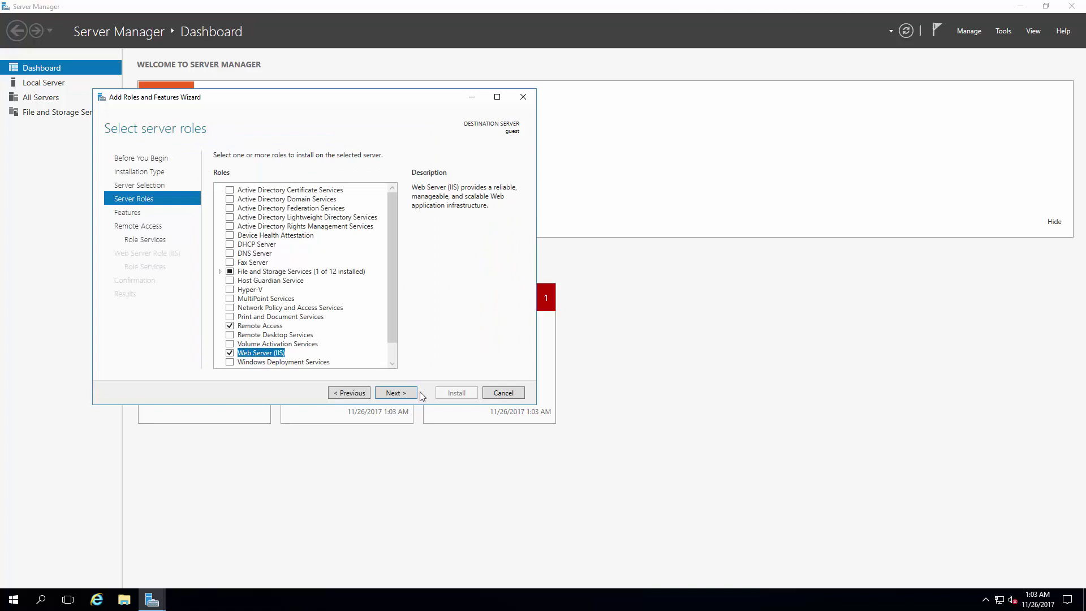
Step: Advance to the Remote Access role services and tick DirectAccess and VPN (RAS)
left_click(395, 393)
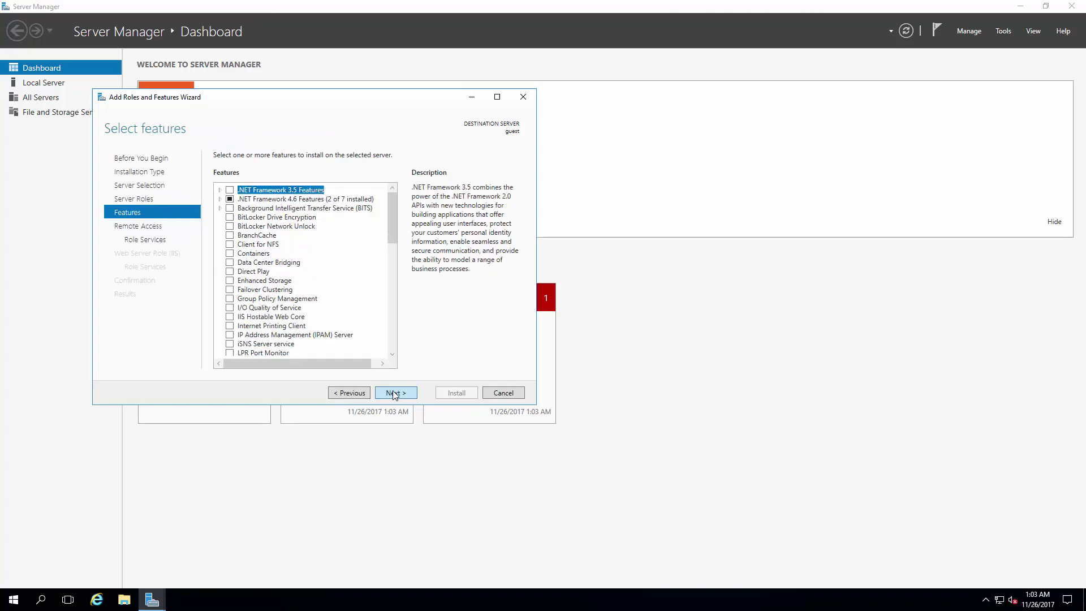
left_click(395, 393)
left_click(364, 393)
left_click(393, 393)
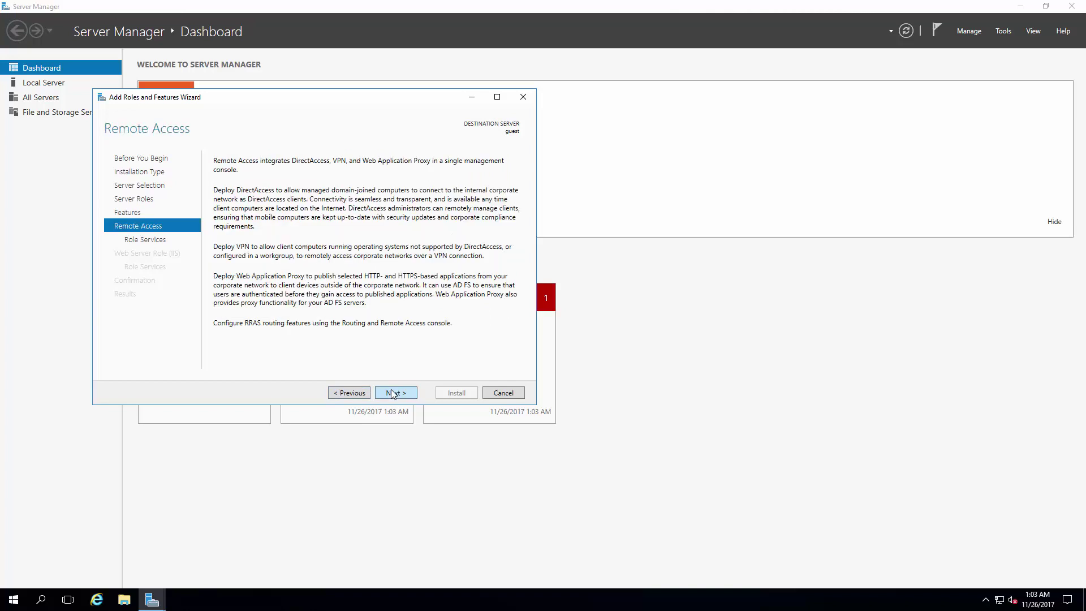
left_click(391, 393)
left_click(231, 190)
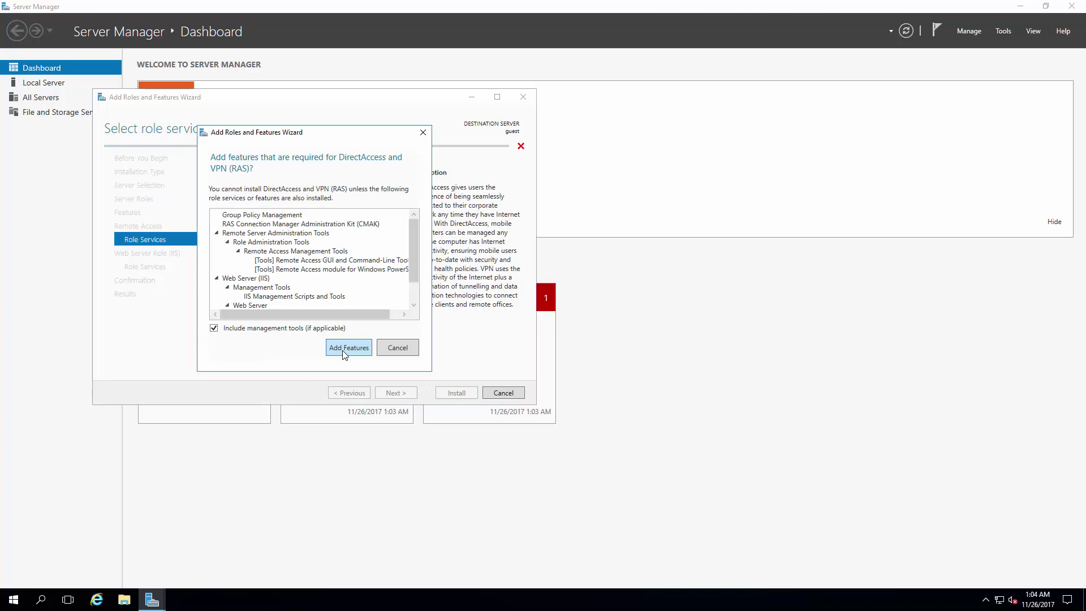
Step: Accept DirectAccess's required features, add Routing, and advance through the IIS pages to confirmation
left_click(346, 348)
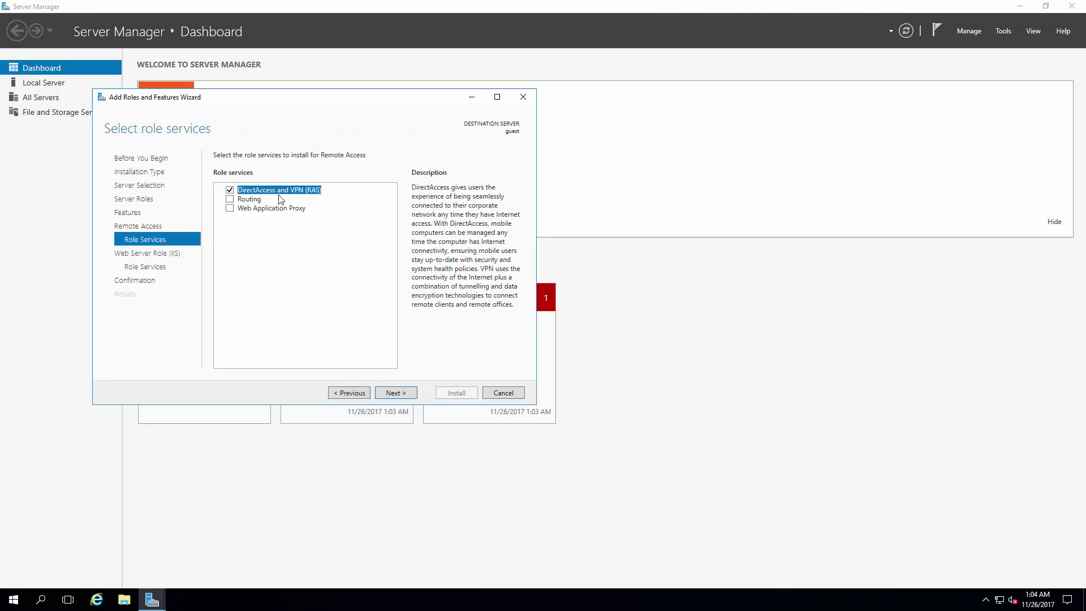
left_click(230, 199)
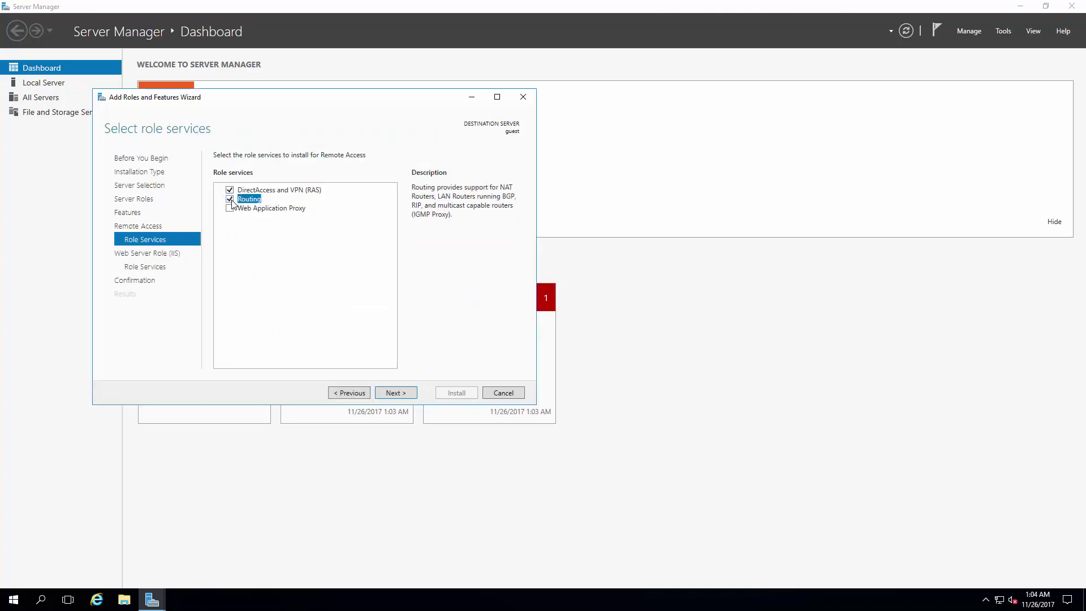
left_click(395, 392)
left_click(395, 392)
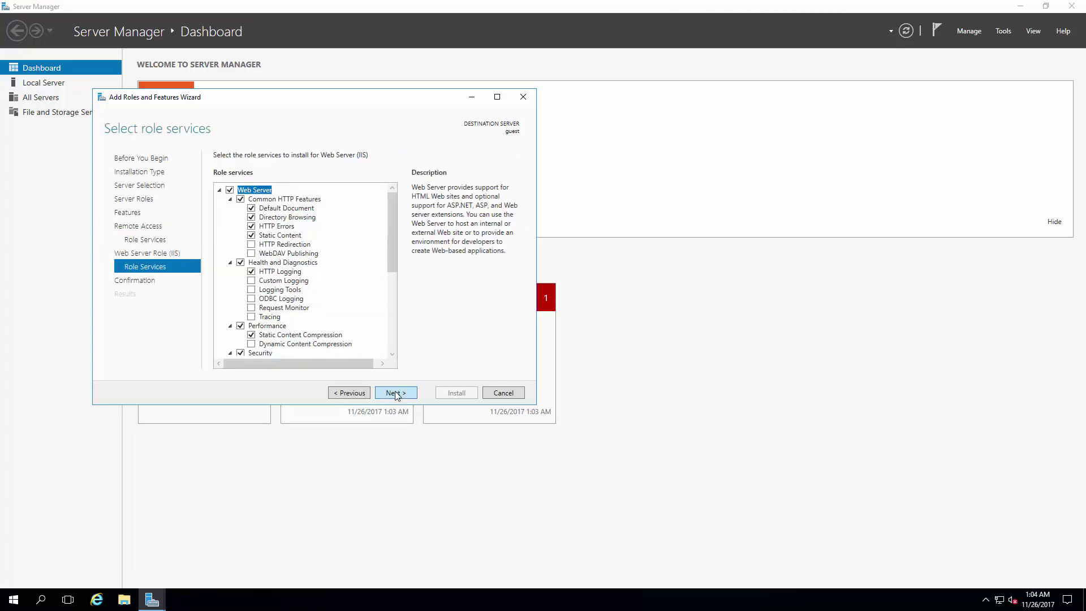
left_click(396, 393)
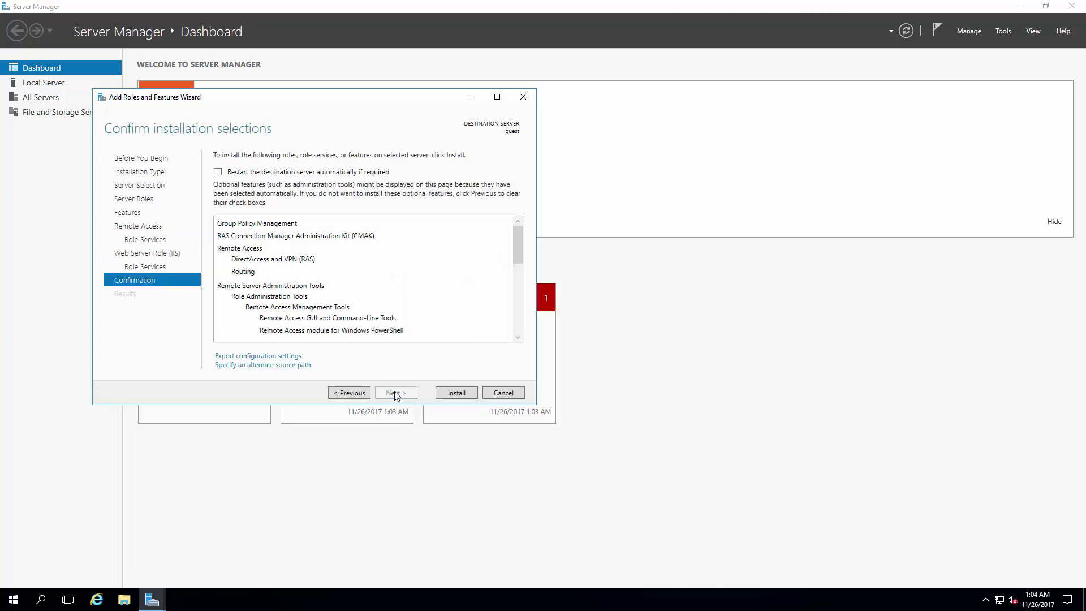
Step: Enable automatic restart, start installing, and minimize the wizard
left_click(331, 172)
left_click(579, 339)
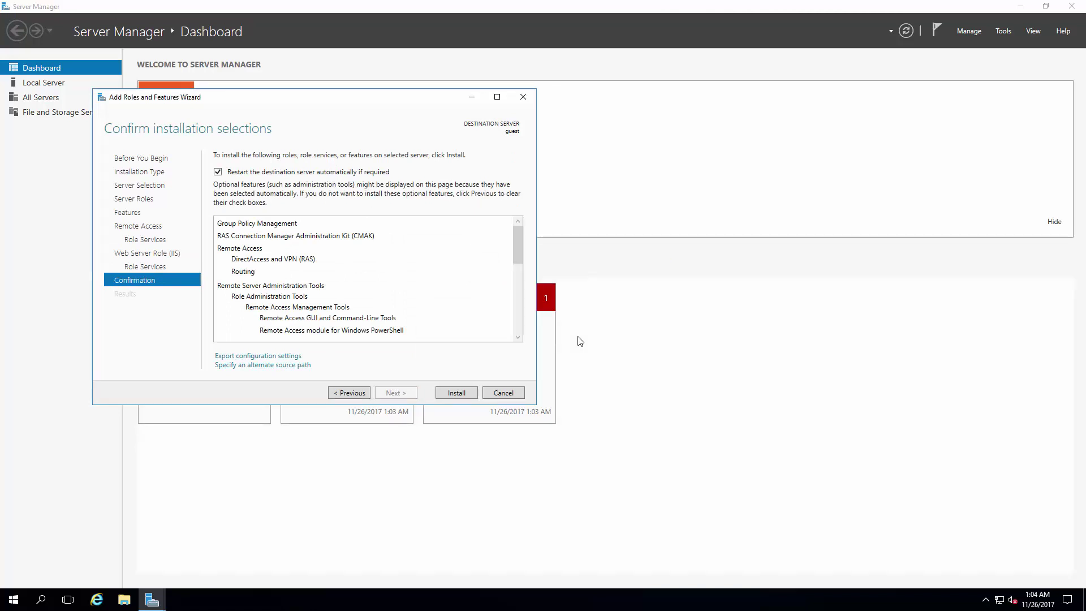
left_click(454, 392)
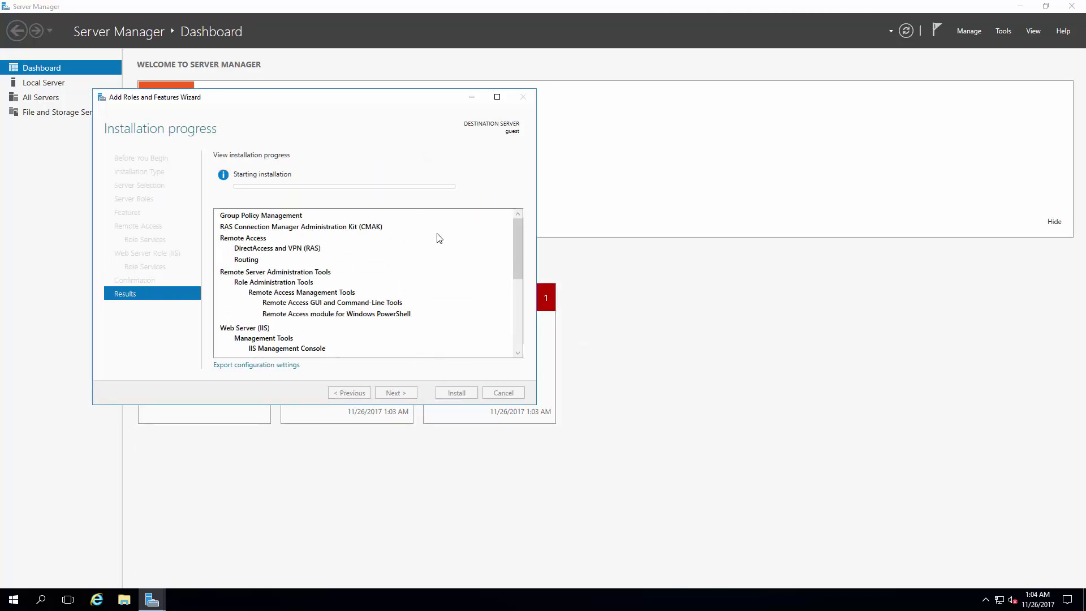
left_click(469, 98)
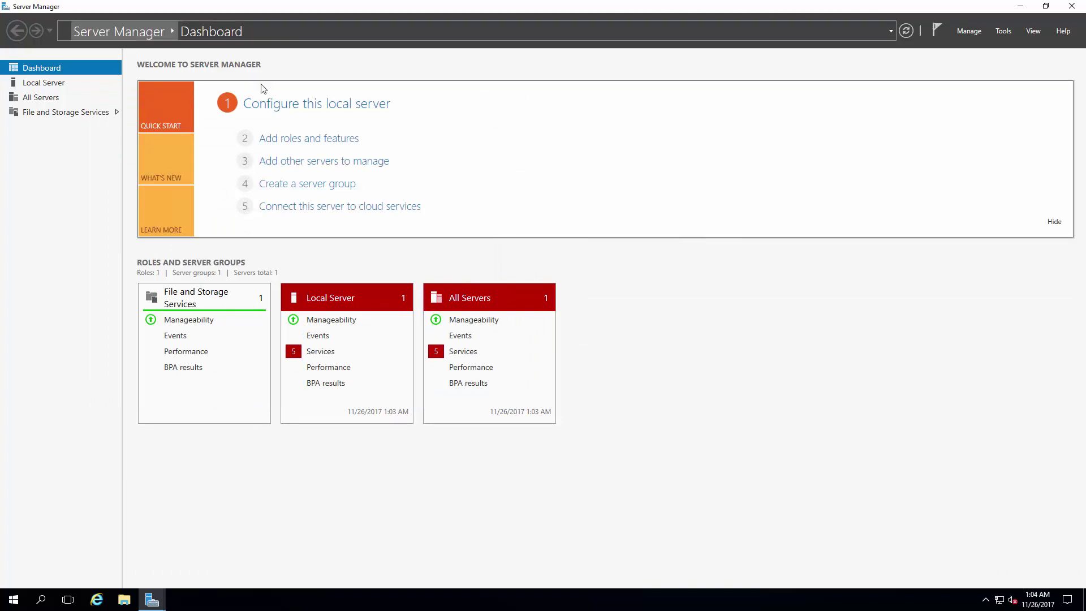
Step: Turn off IE Enhanced Security Configuration for administrators on the local server, then launch Internet Explorer
left_click(302, 103)
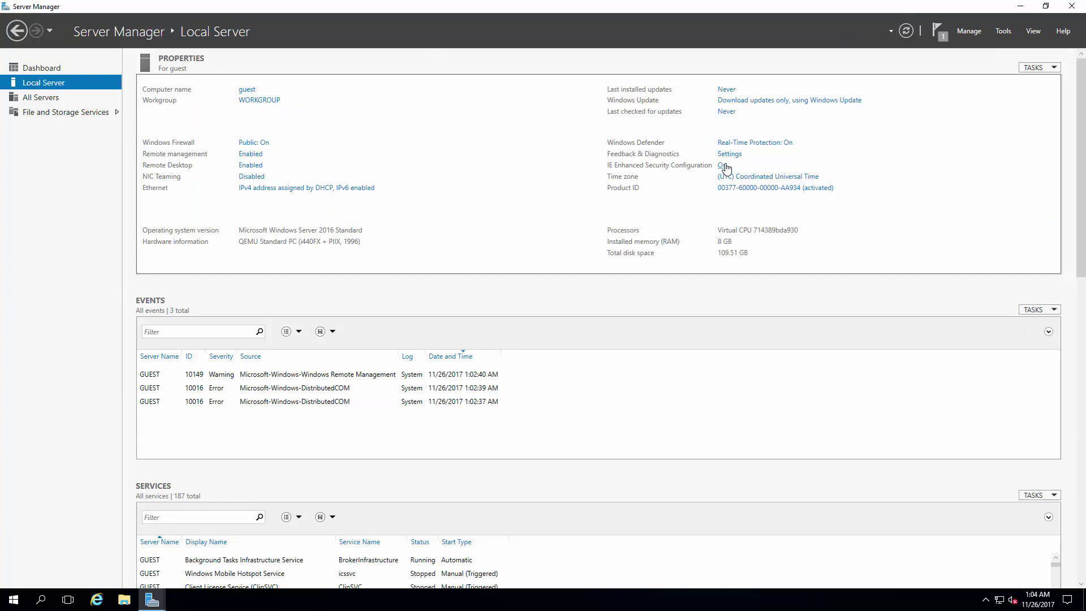
left_click(722, 166)
left_click(470, 284)
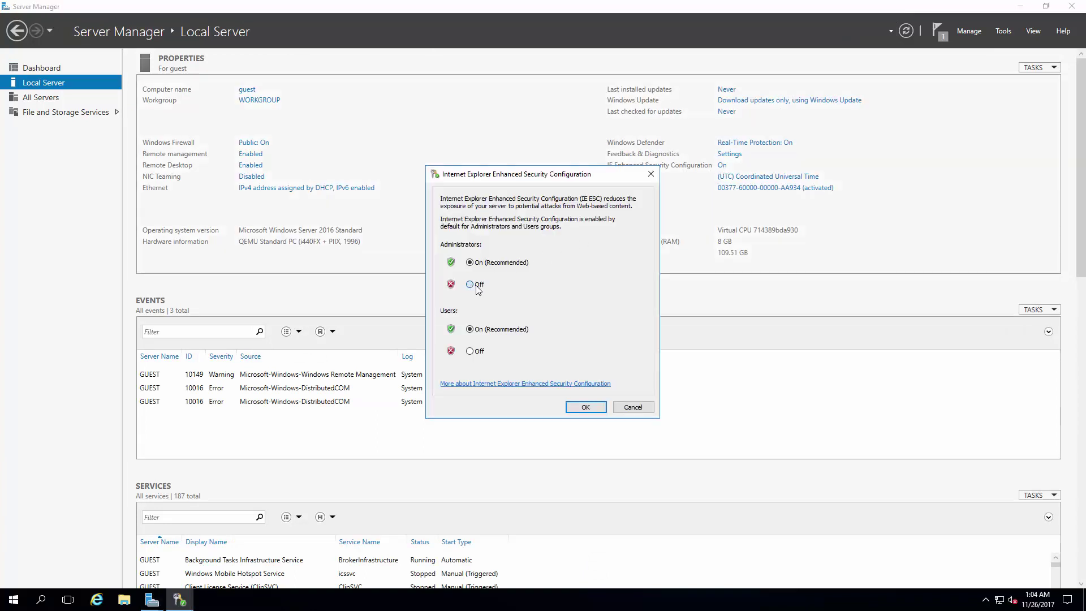
left_click(586, 406)
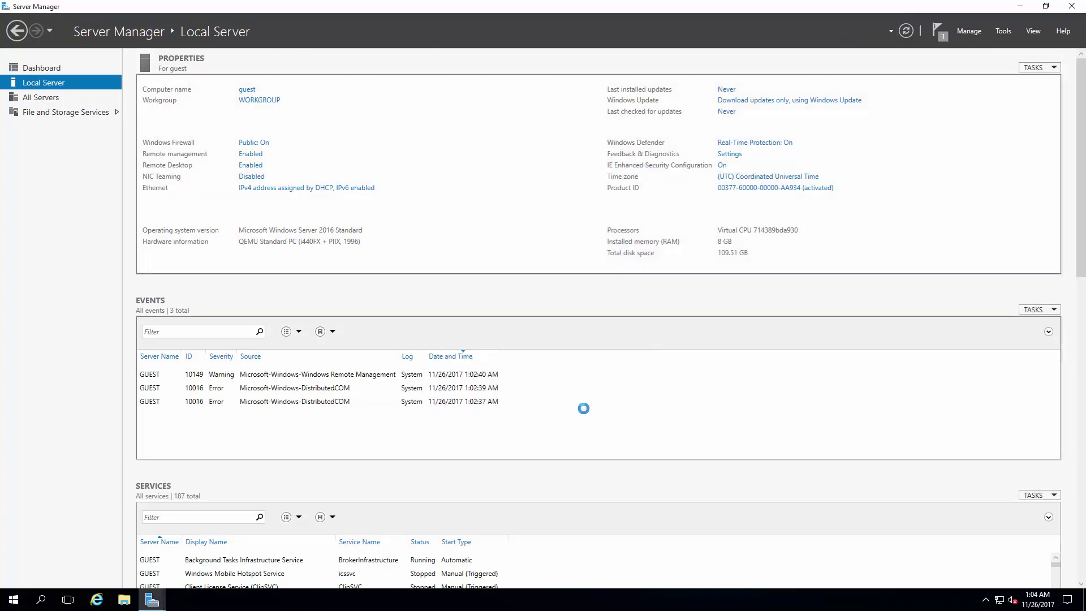
left_click(97, 599)
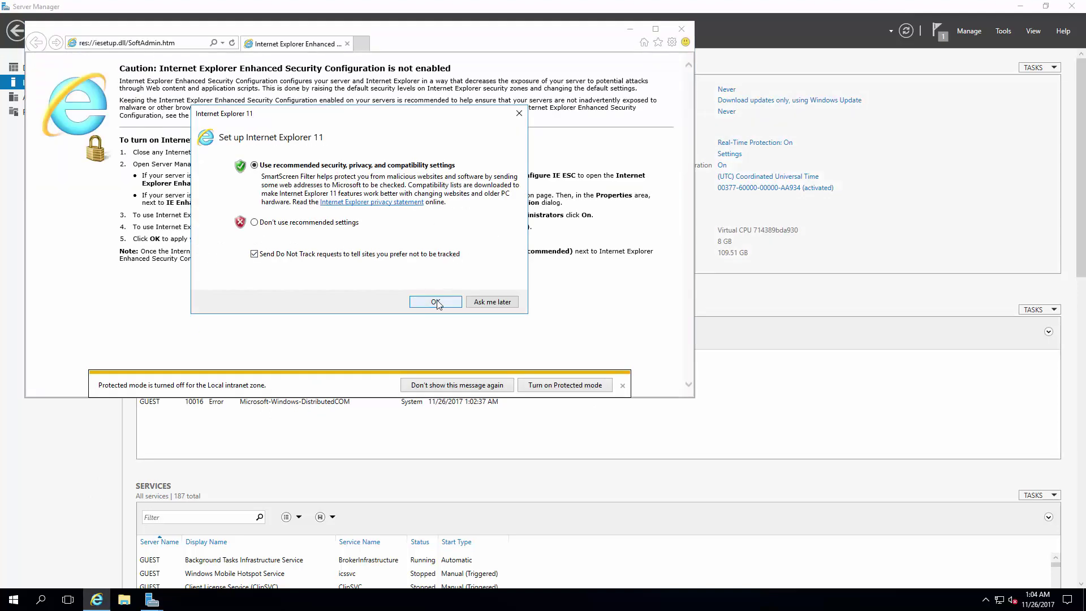
Step: Accept IE's recommended settings, search 'letsencrypt windows simple', and open the letsencrypt-win-simple GitHub repository
left_click(435, 303)
left_click(127, 45)
key("BackSpace")
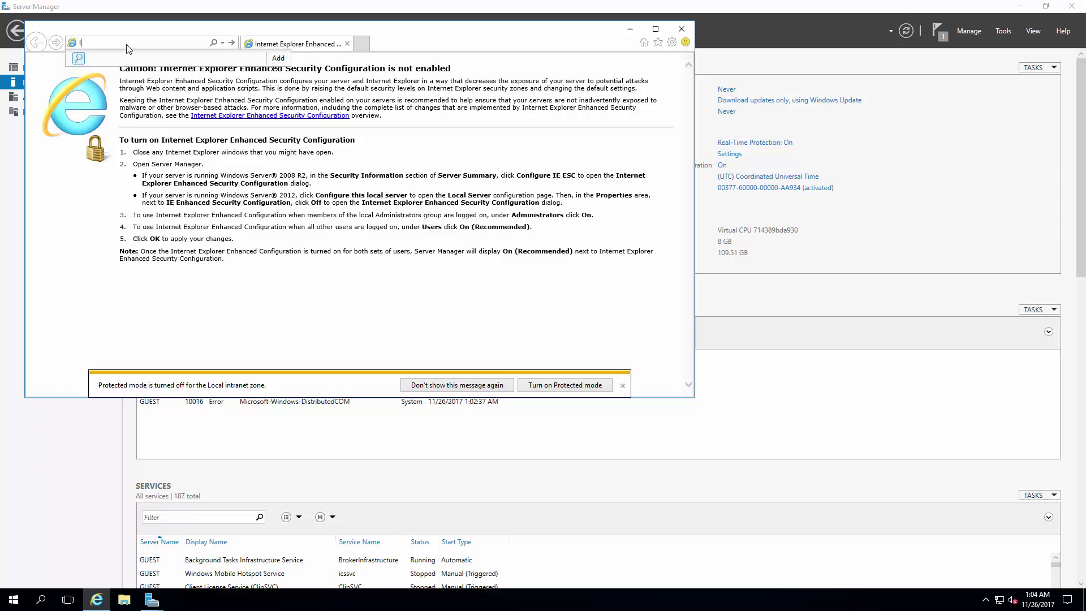
type("letsencrypt win")
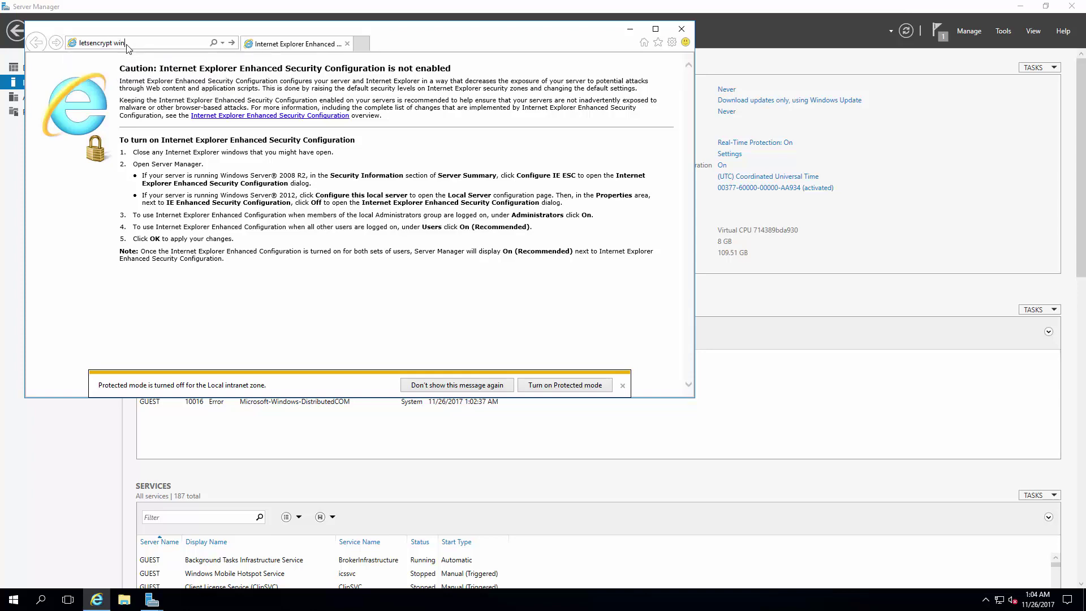
type("dows simple")
key("Return")
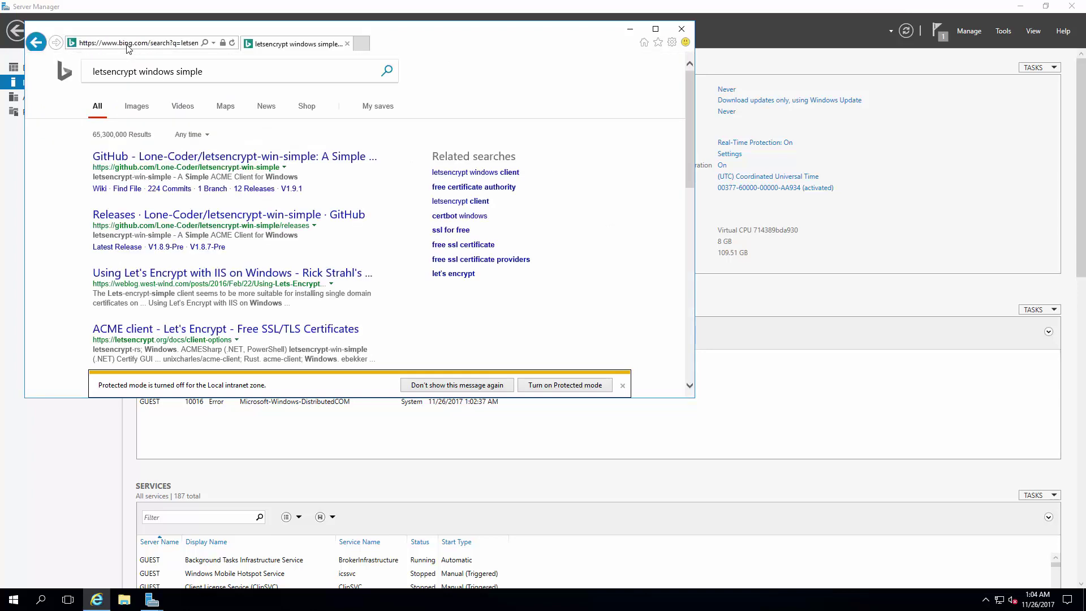
left_click(197, 158)
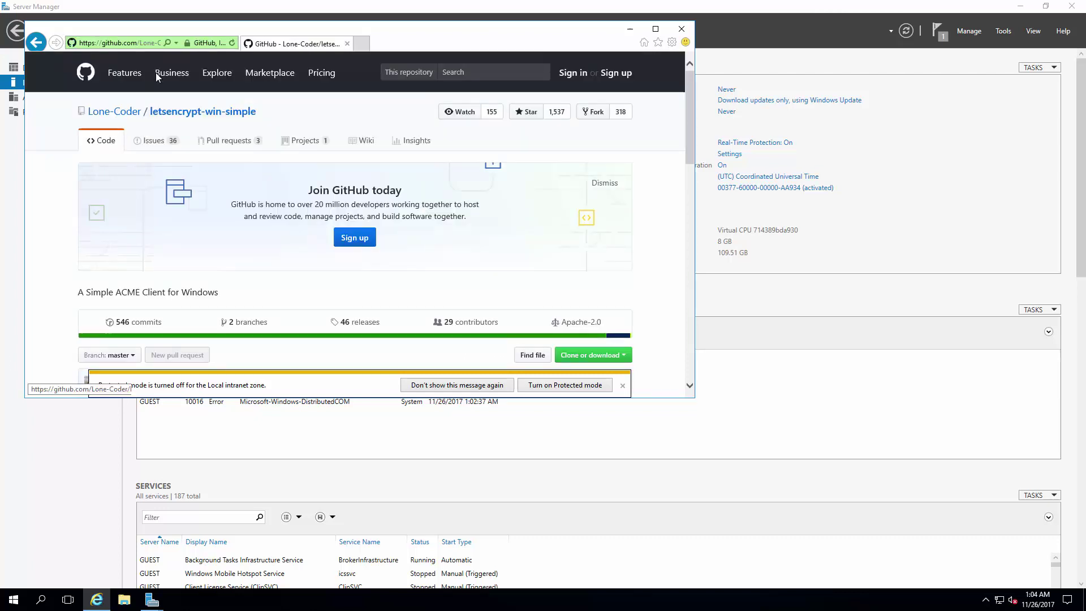
Step: Open the latest release and download letsencrypt-win-simple.v1.9.8.0-beta2.zip
left_click(147, 43)
left_click(145, 43)
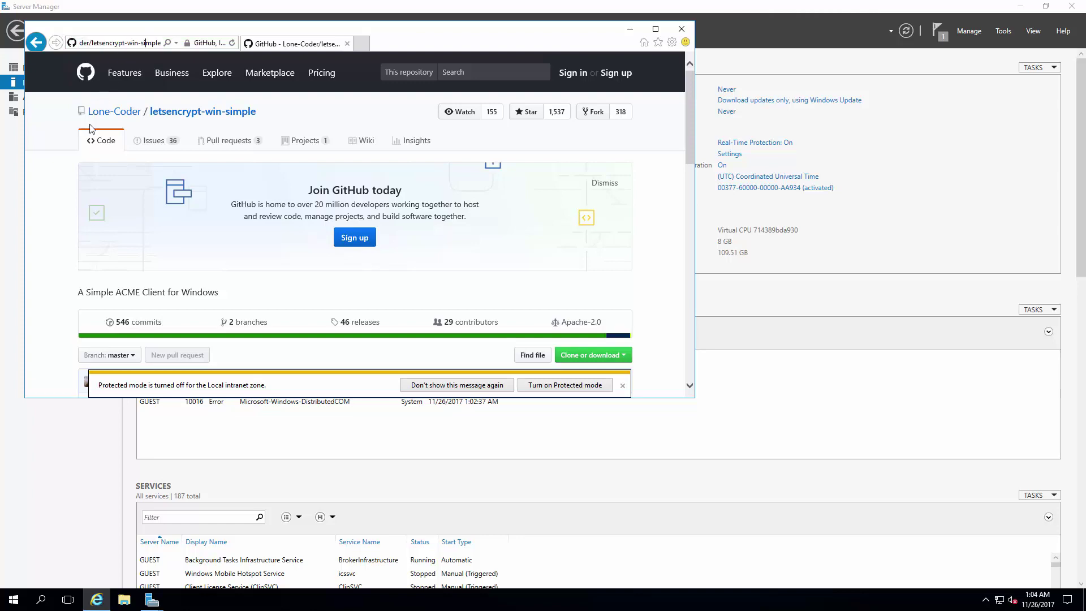
scroll(60, 209, "down", 10)
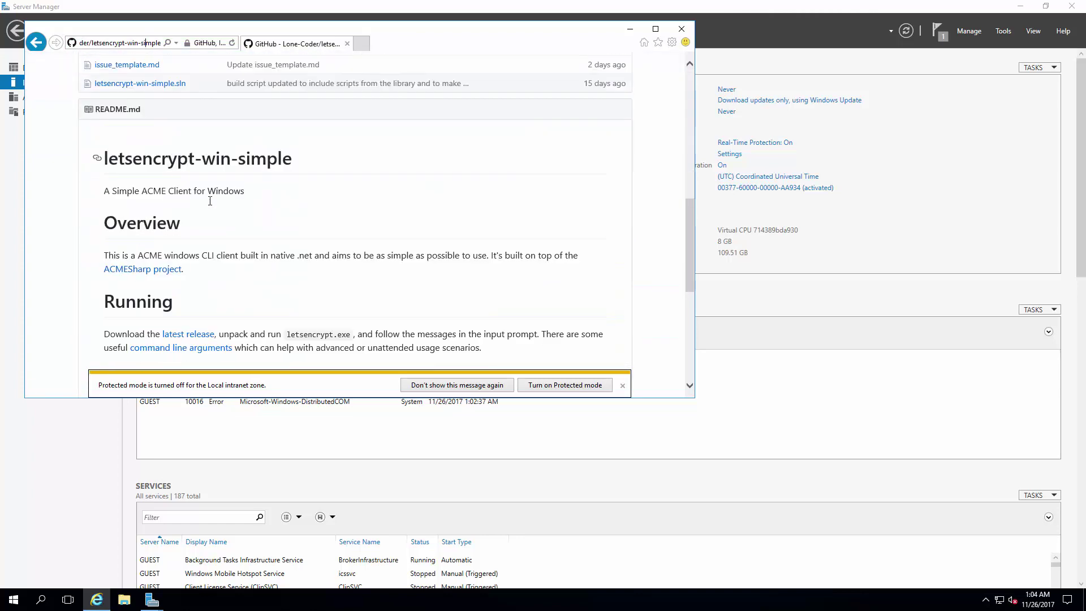
scroll(210, 201, "down", 3)
scroll(224, 217, "down", 3)
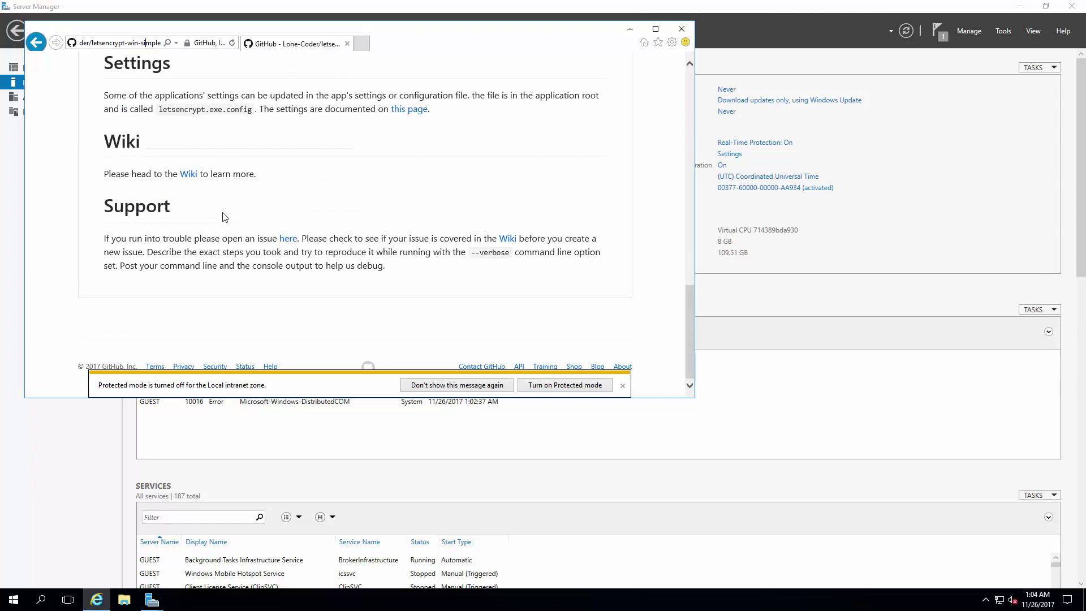
scroll(224, 217, "up", 2)
left_click(190, 124)
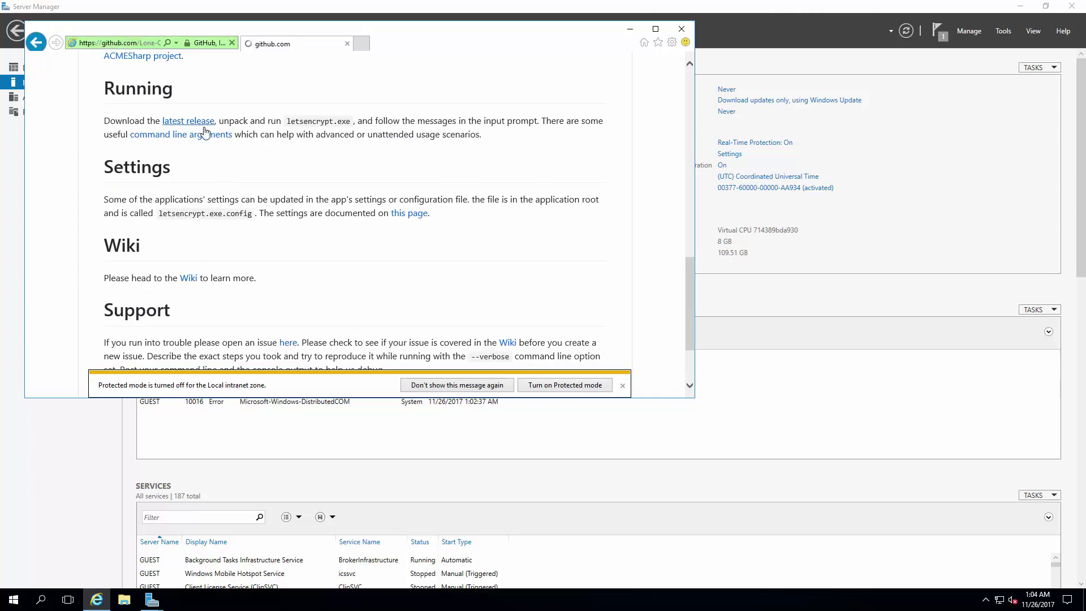
scroll(391, 224, "down", 10)
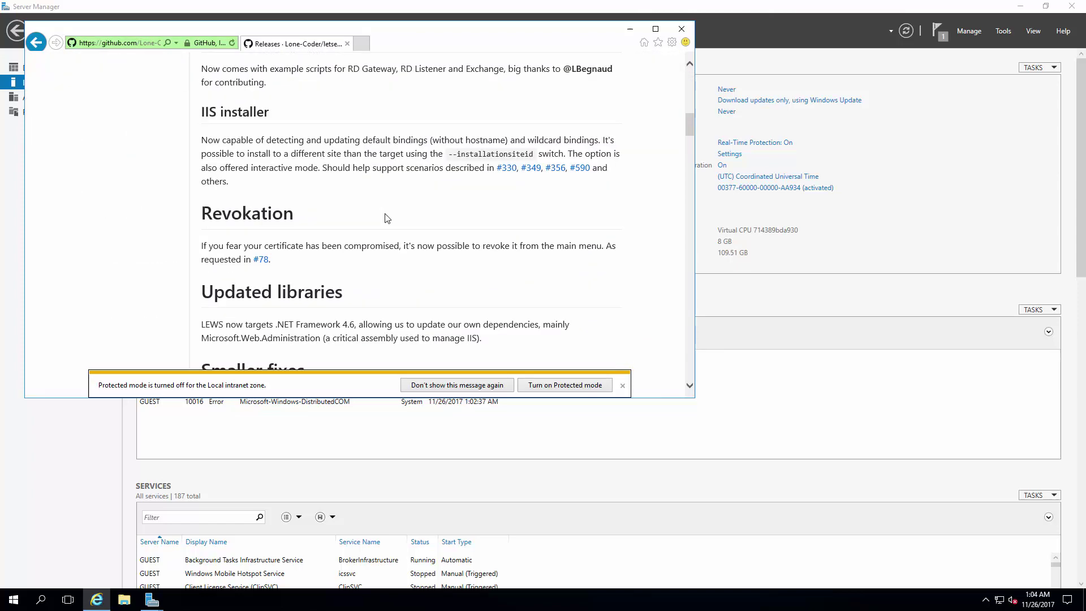
scroll(386, 218, "down", 5)
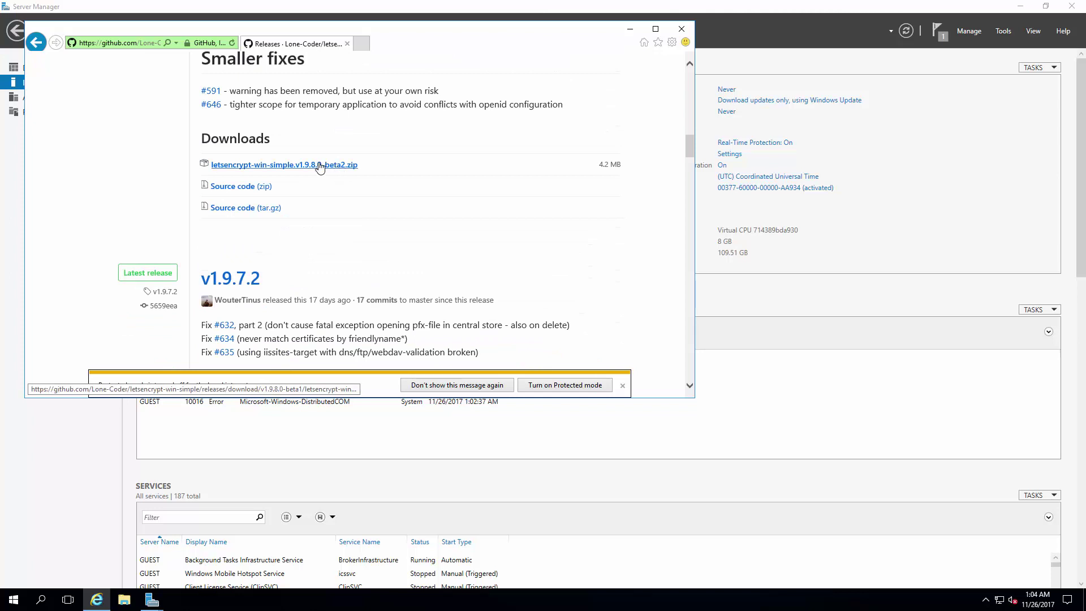
left_click(277, 166)
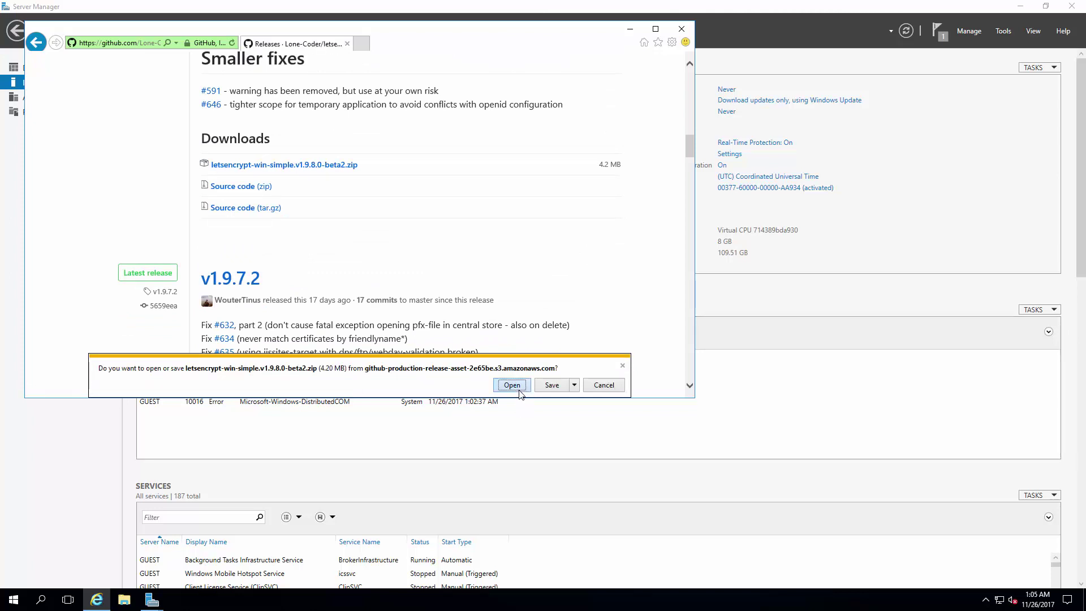
Step: Open the downloaded zip and create a new desktop folder named LE
left_click(512, 386)
left_click(630, 29)
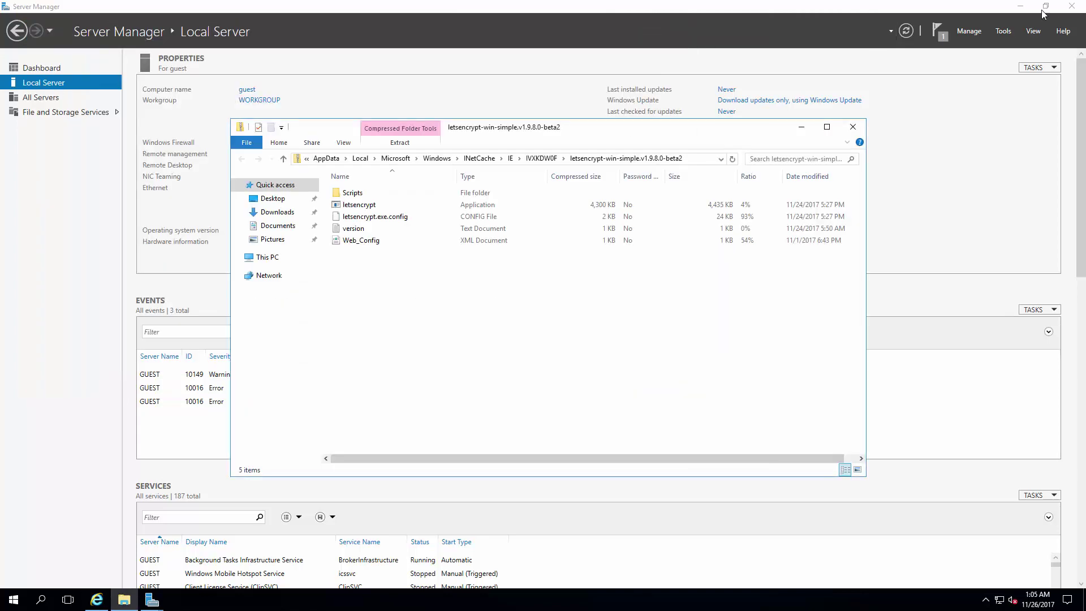
left_click(1020, 6)
right_click(24, 77)
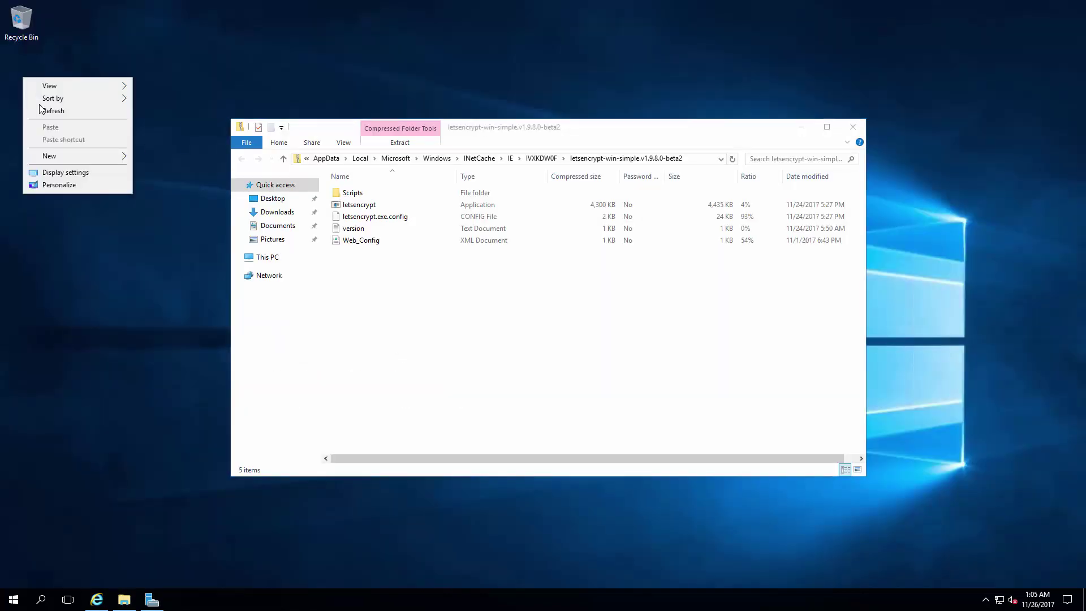
mouse_move(71, 160)
left_click(182, 158)
type("LE")
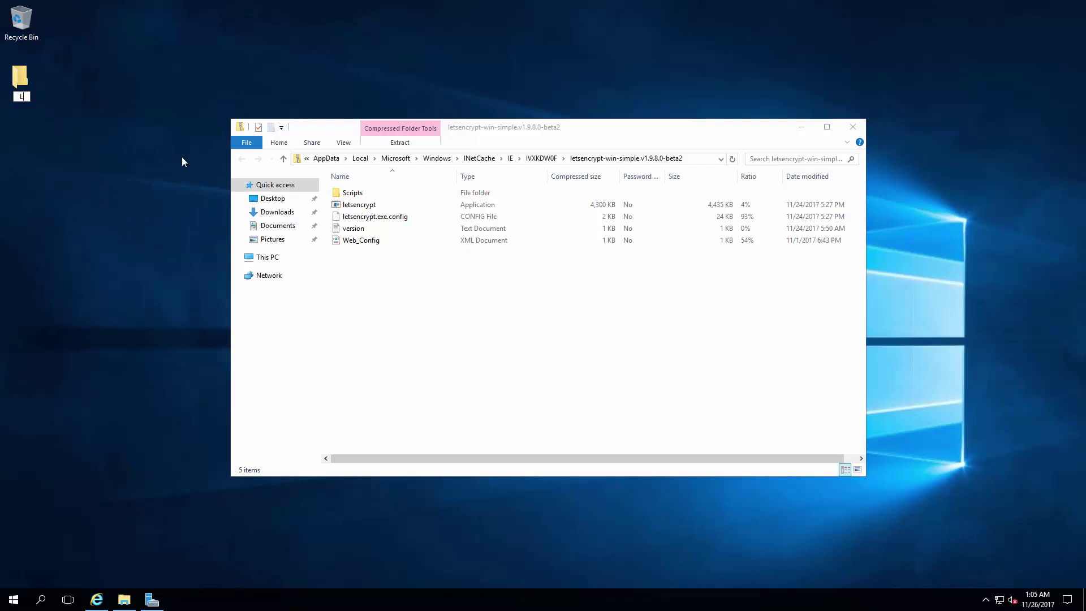
key("Return")
key("Return")
Step: Copy all the zip's files into LE past the security warning, then close the zip window
left_click_drag(376, 141, 163, 247)
left_click(399, 224)
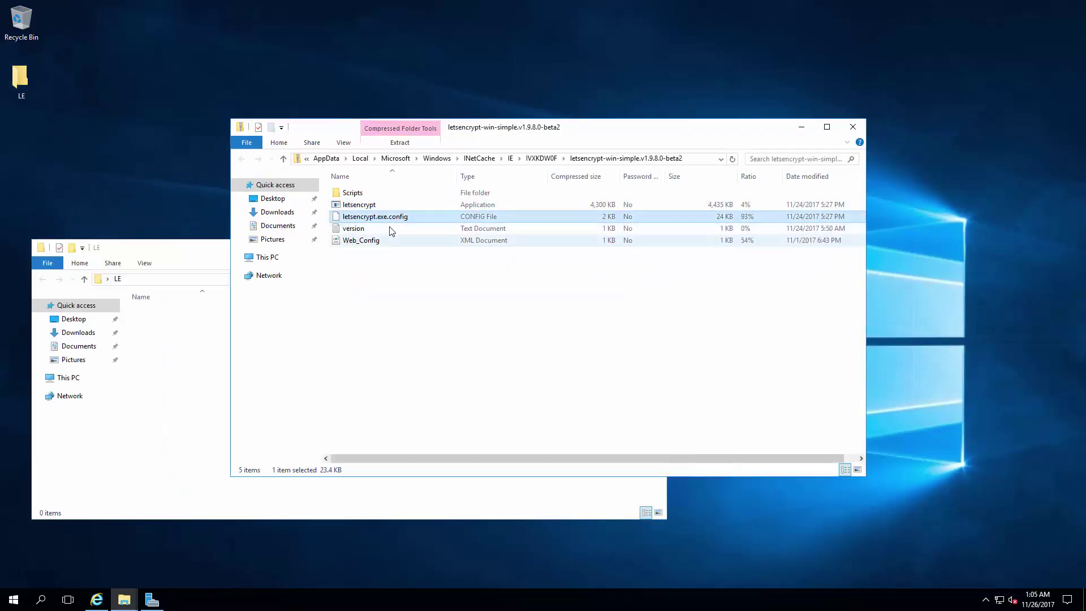
key("ctrl+a")
left_click_drag(330, 232, 201, 369)
left_click(567, 304)
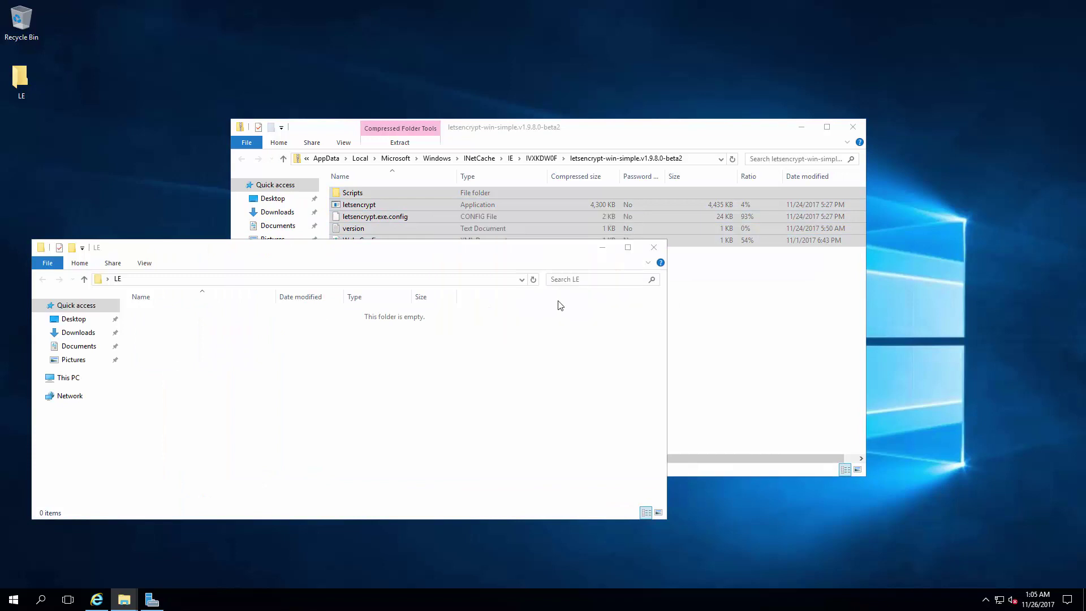
left_click(853, 127)
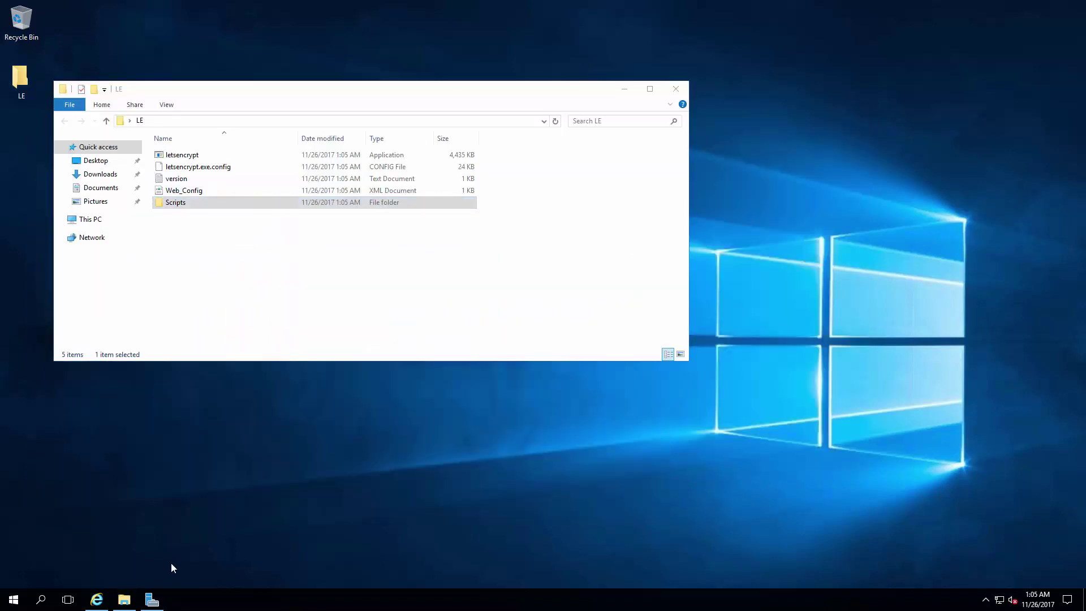
left_click(151, 600)
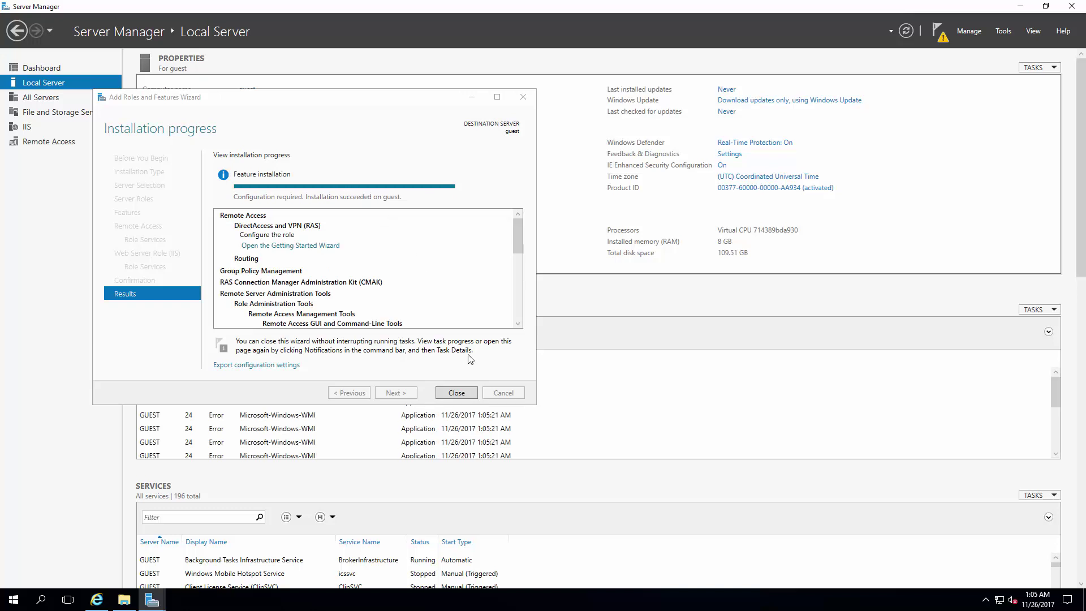
Step: Close the install wizard and open IIS Manager on GUEST's Sites, selecting Default Web Site
left_click(457, 393)
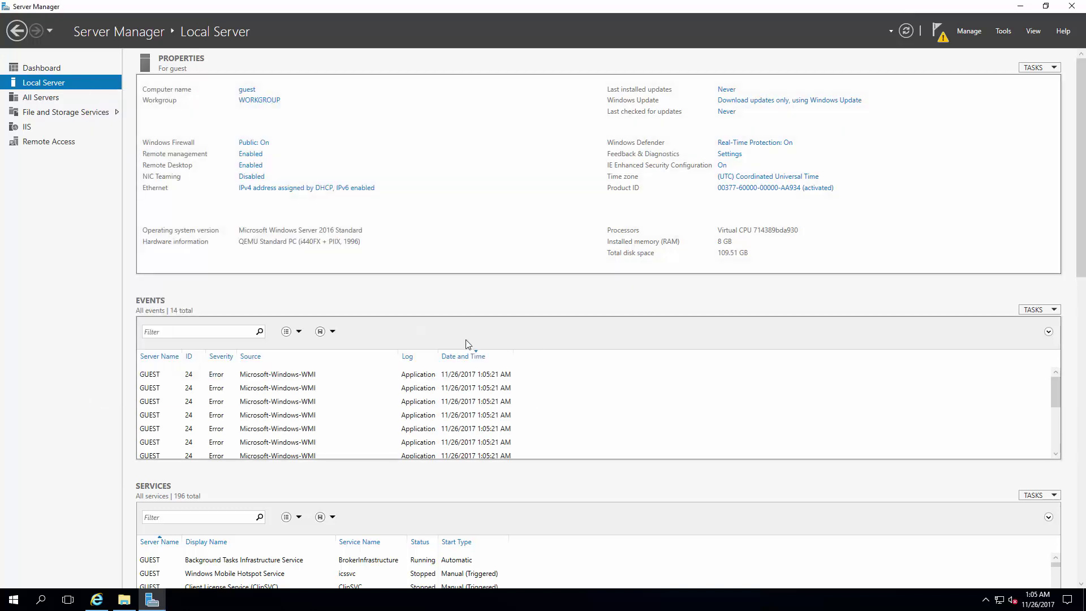
left_click(33, 131)
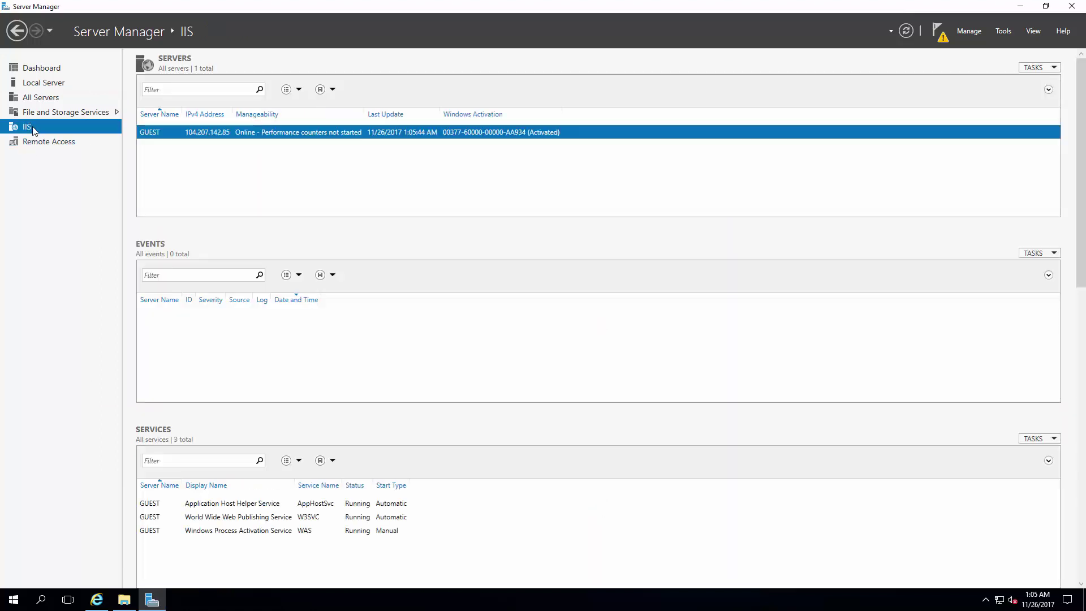
right_click(220, 135)
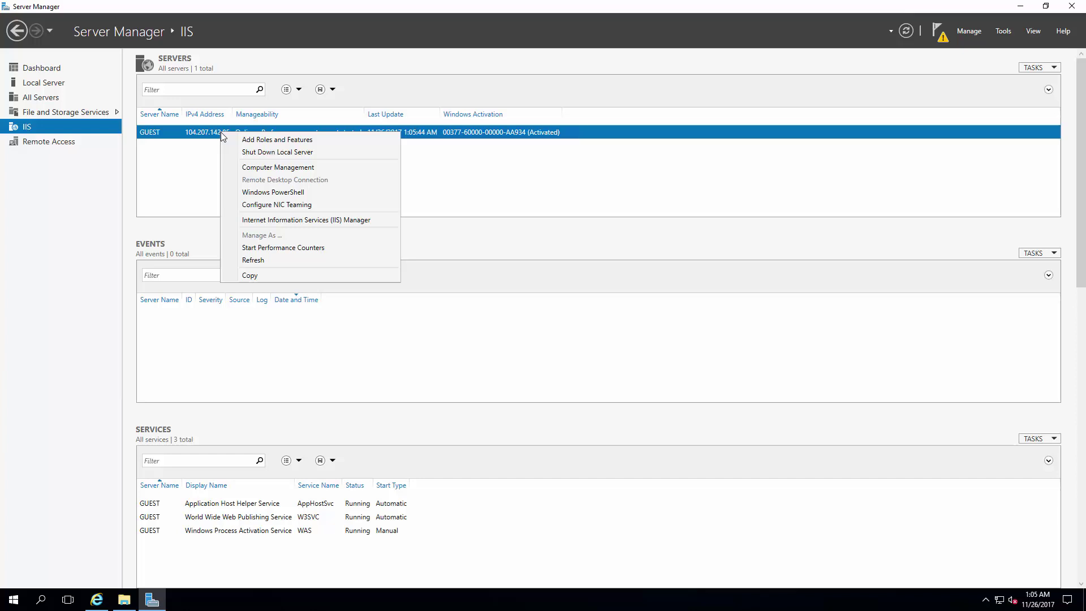
left_click(277, 221)
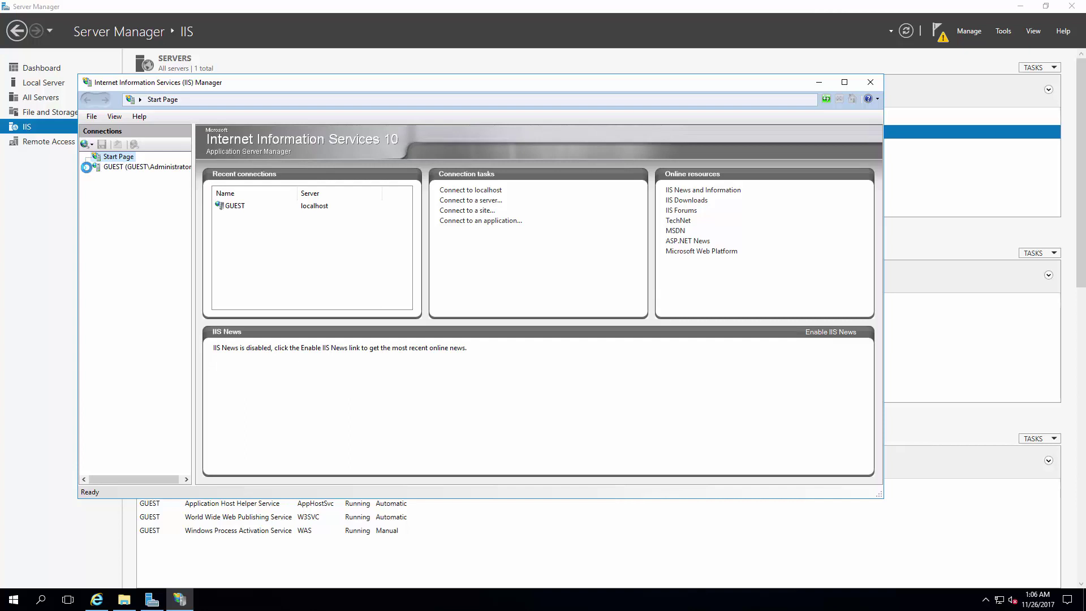
left_click(90, 168)
left_click(120, 188)
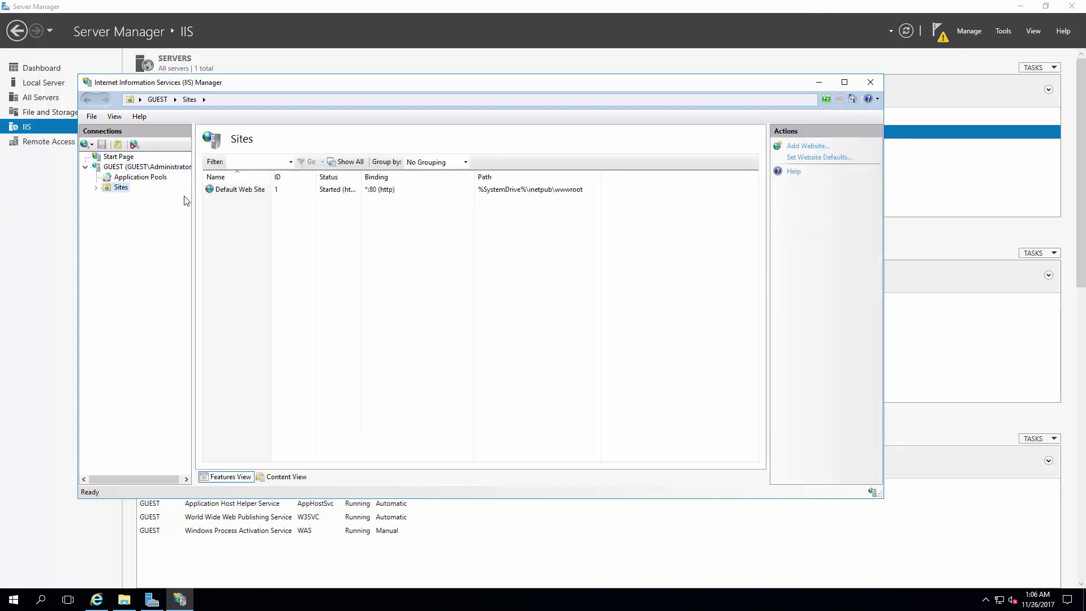
left_click(244, 191)
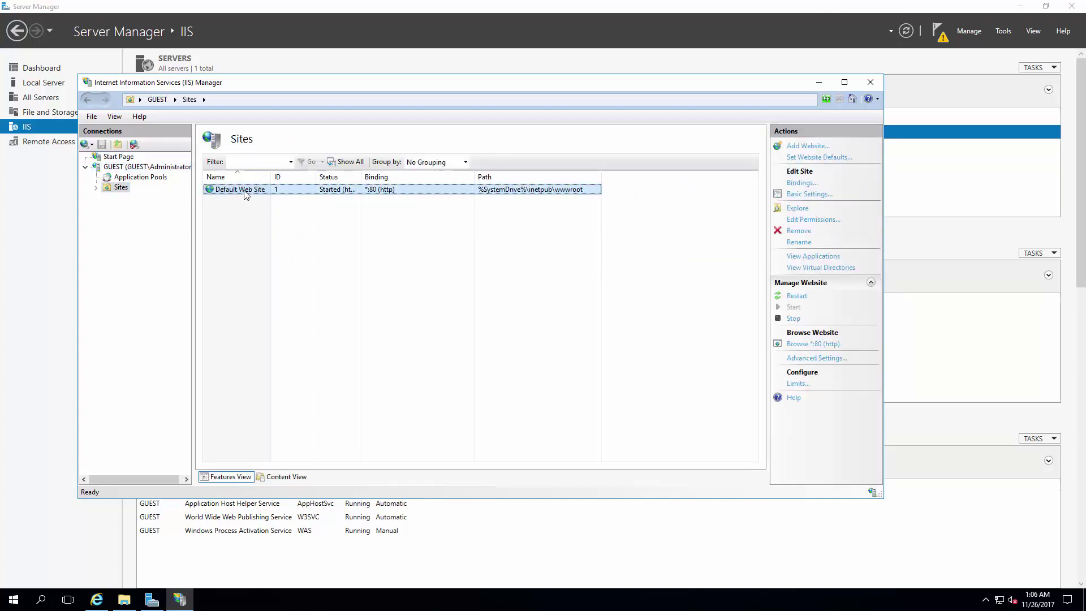
Step: Delete the Default Web Site and start adding a new website named chicago.r4p3.net
key("Delete")
left_click(512, 342)
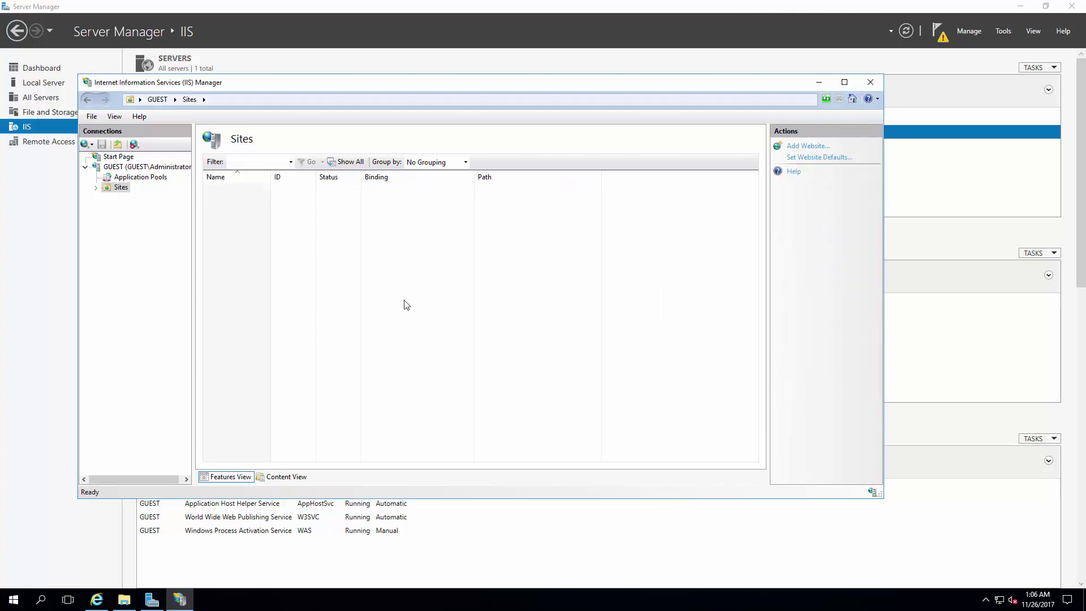
right_click(246, 211)
left_click(270, 219)
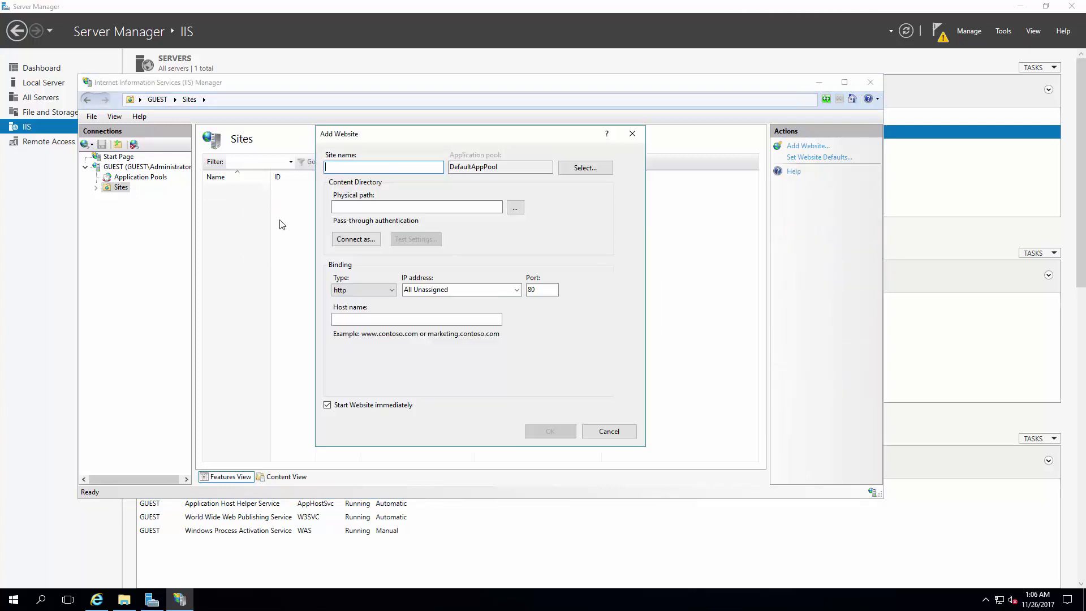
type("chicago.r4p3.net")
Step: Set the site's physical path to a new chicago folder under C:\inetpub\wwwroot
left_click(515, 207)
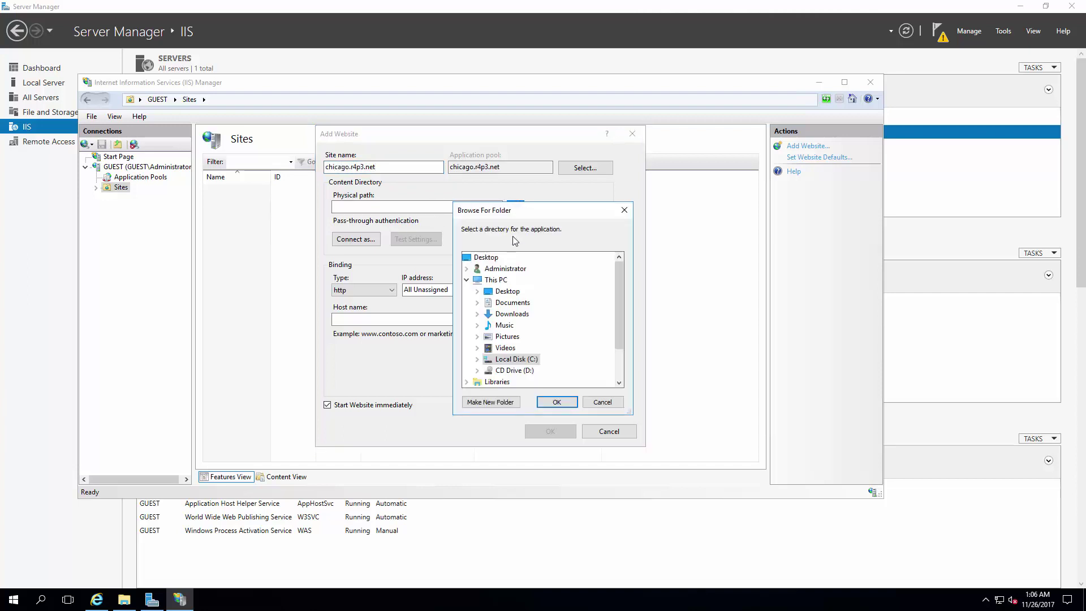
double_click(497, 360)
double_click(498, 326)
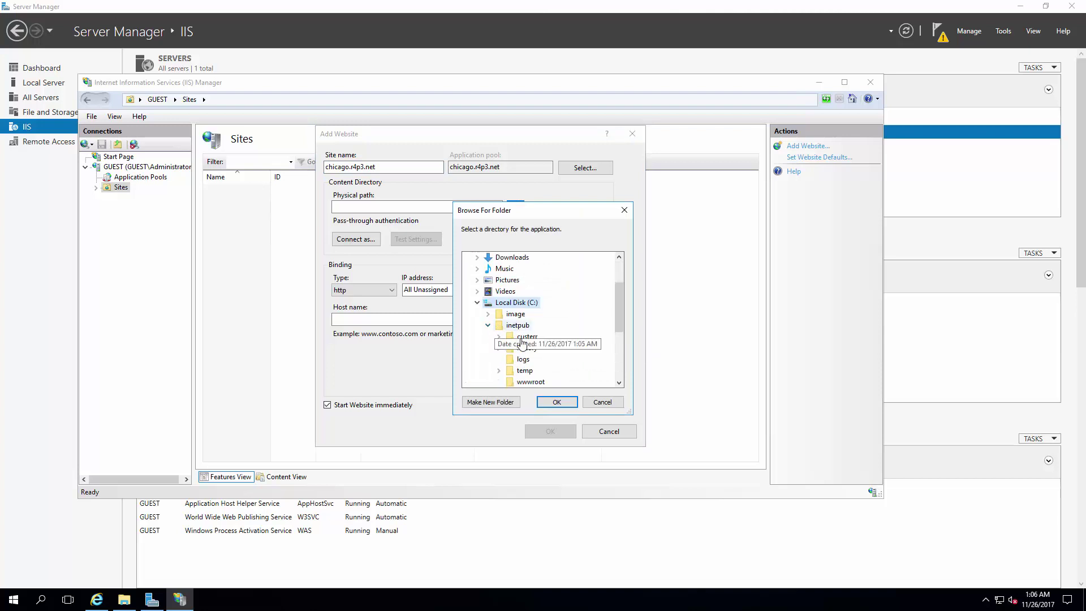
left_click(529, 381)
scroll(525, 367, "down", 1)
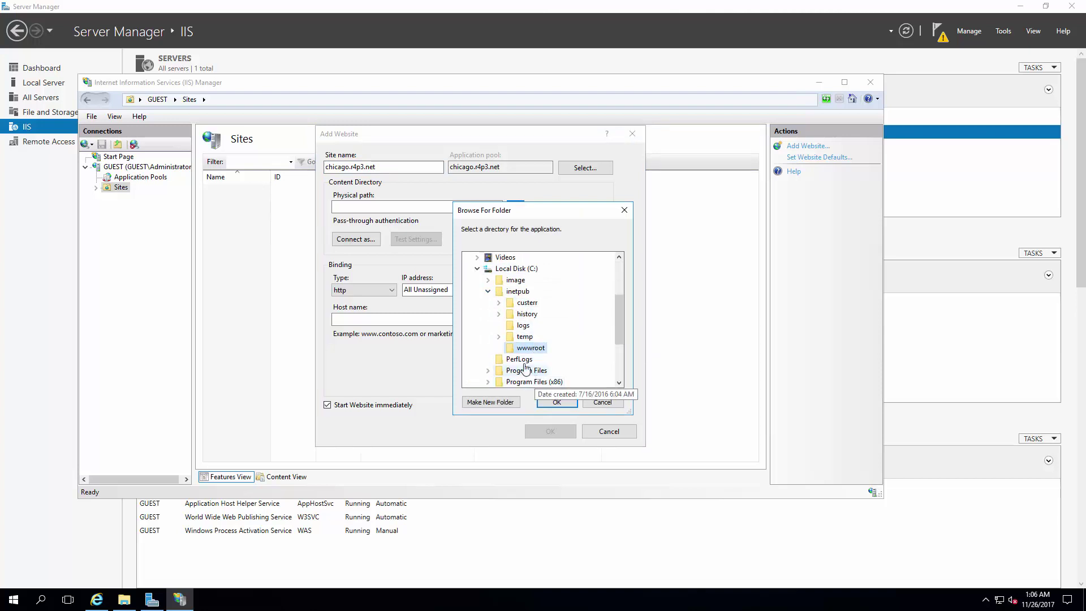
left_click(503, 401)
type("chicago")
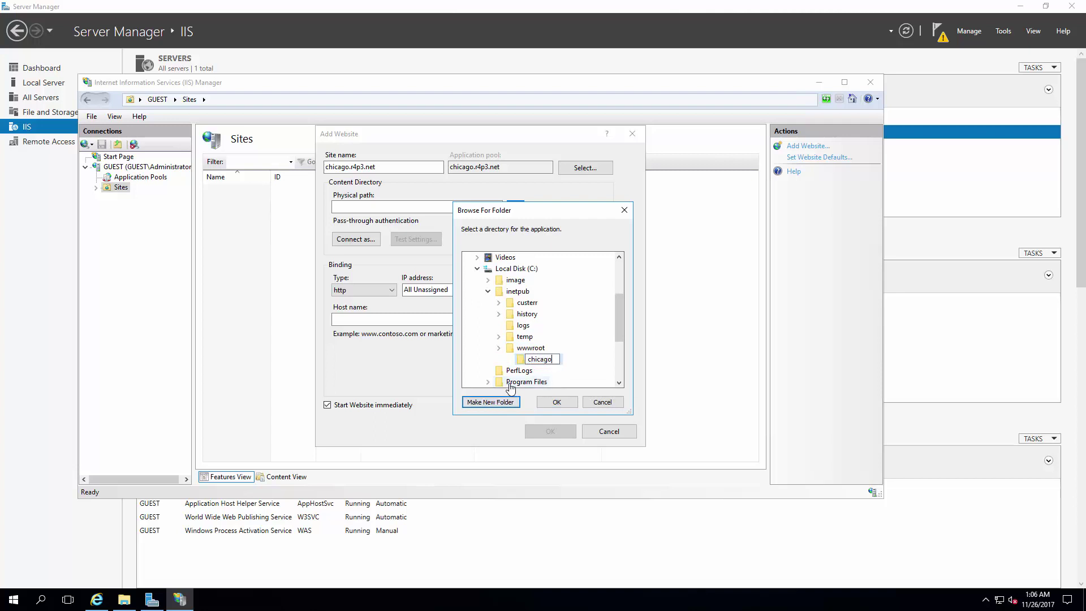
key("Return")
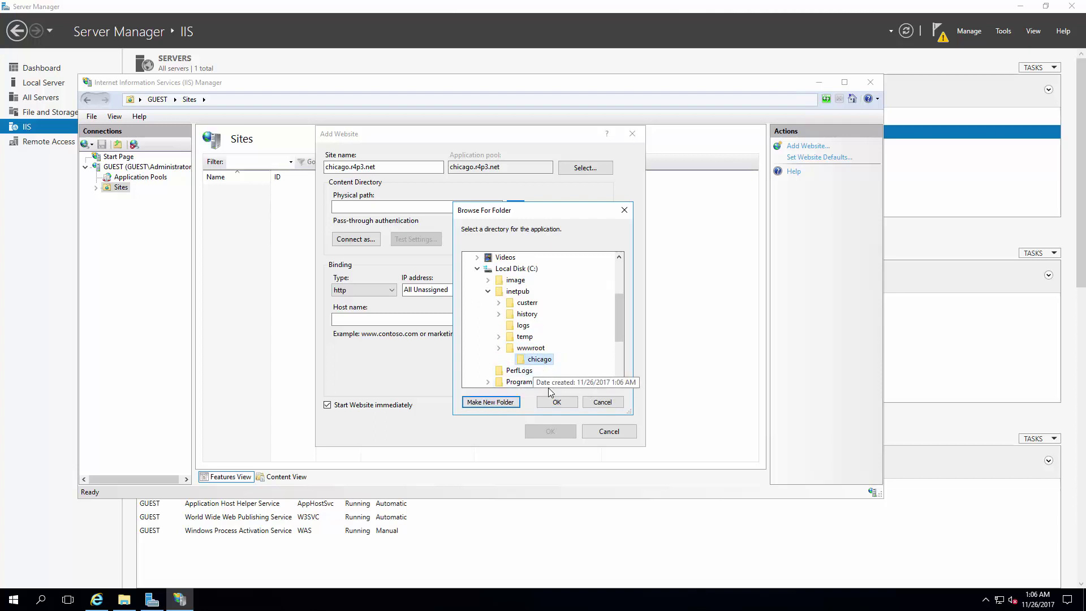
left_click(556, 401)
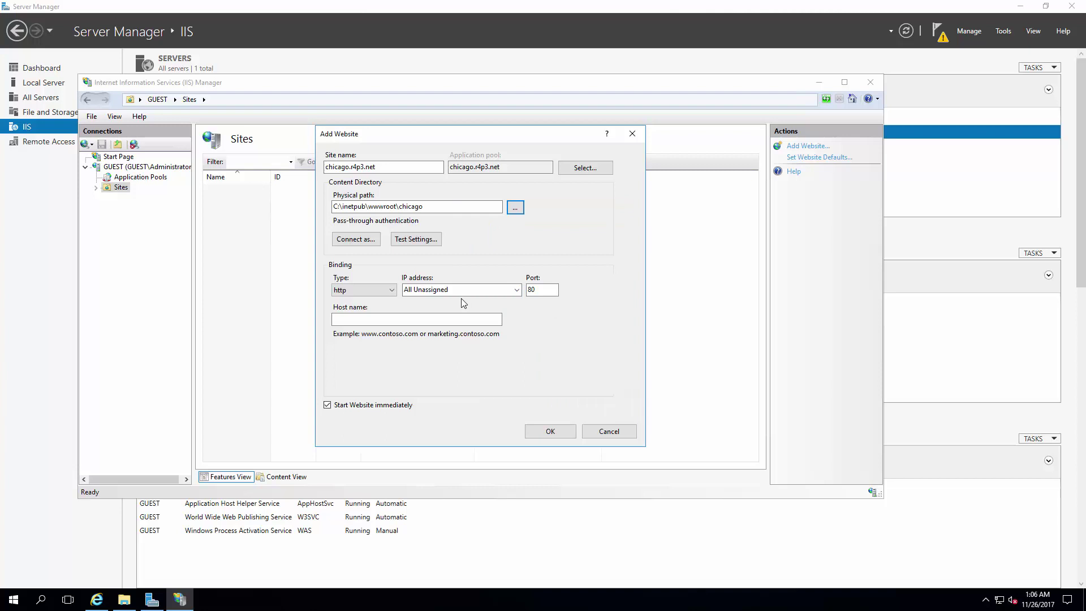
Step: Bind the site to 104.207.142.85 with host name chicago.r4p3.net and create it
left_click(517, 290)
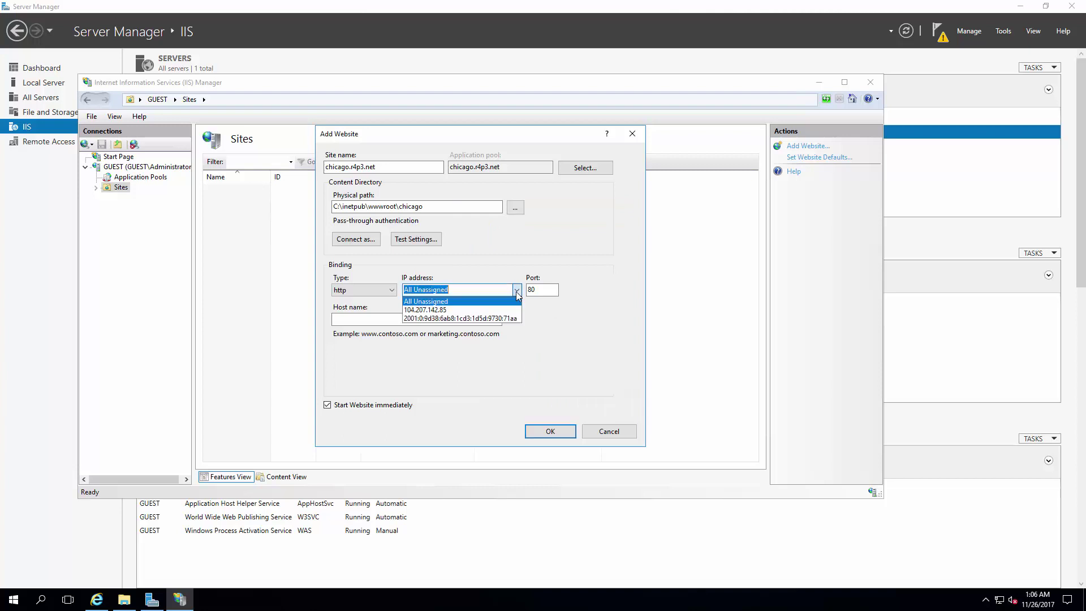
left_click(448, 309)
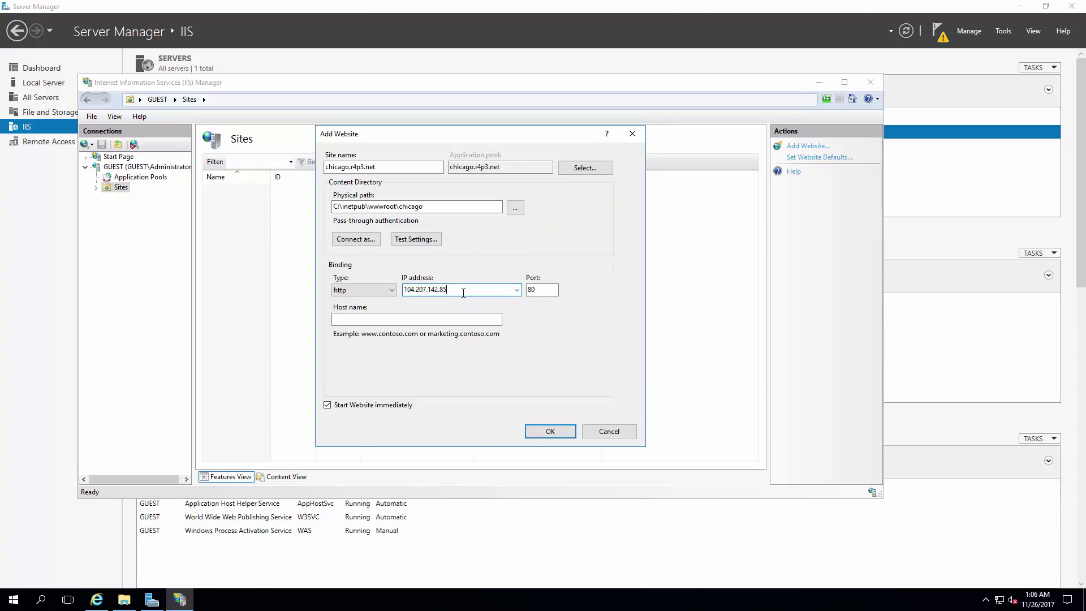
left_click(400, 318)
left_click_drag(326, 167, 399, 167)
key("ctrl+c")
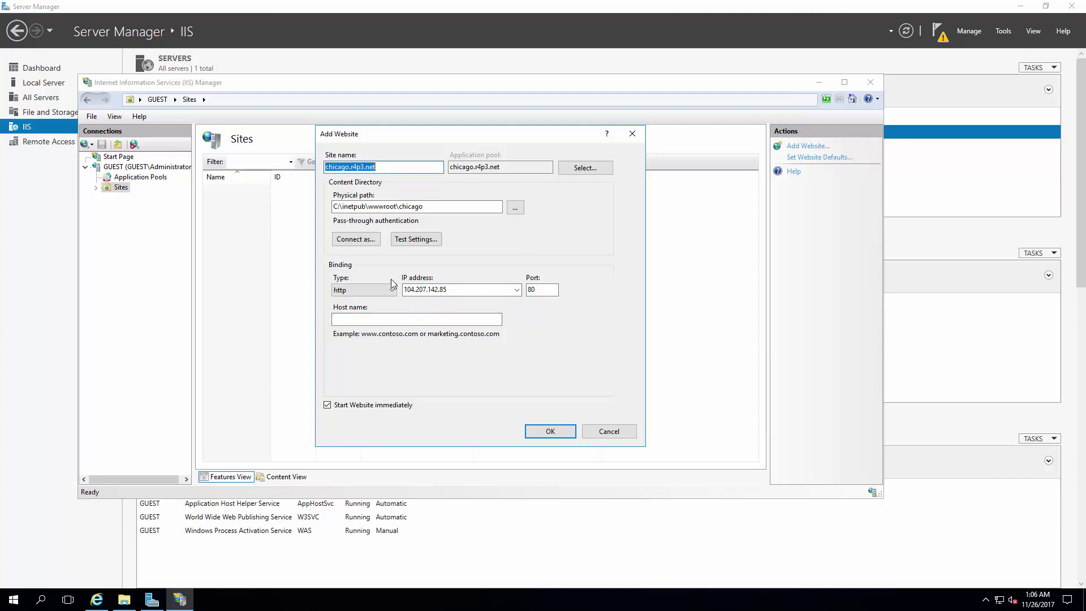
left_click(384, 319)
key("ctrl+v")
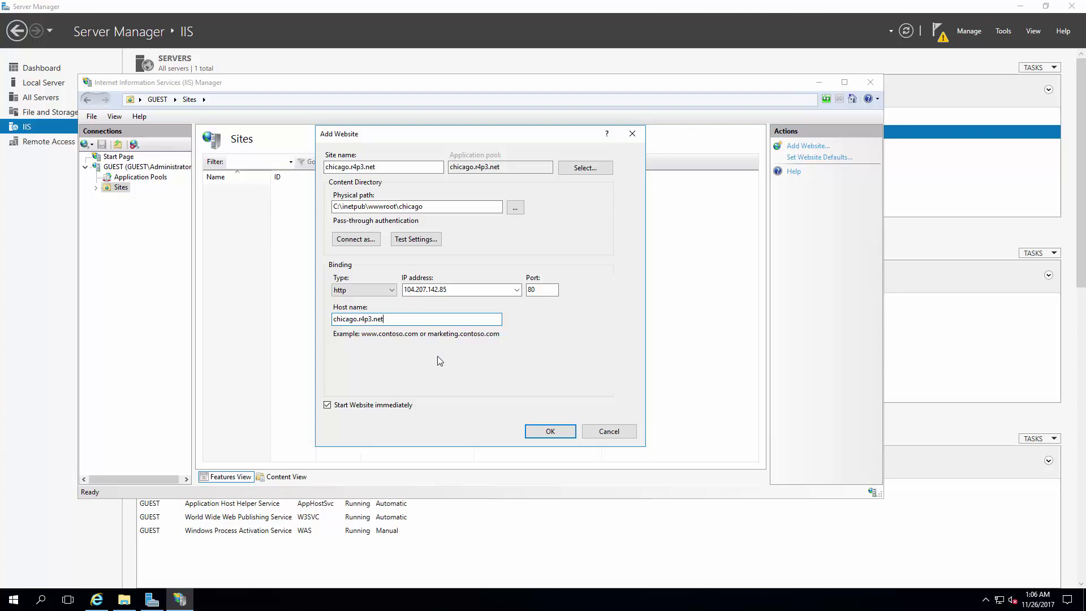
left_click(547, 429)
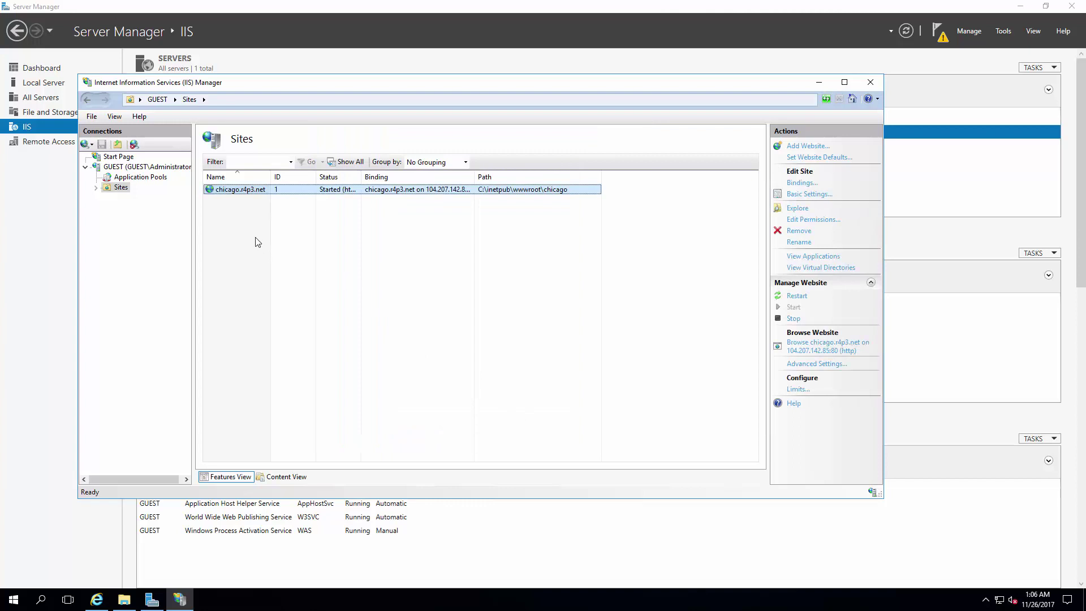
Step: Expand the Sites node in IIS Manager to show chicago.r4p3.net
left_click(257, 242)
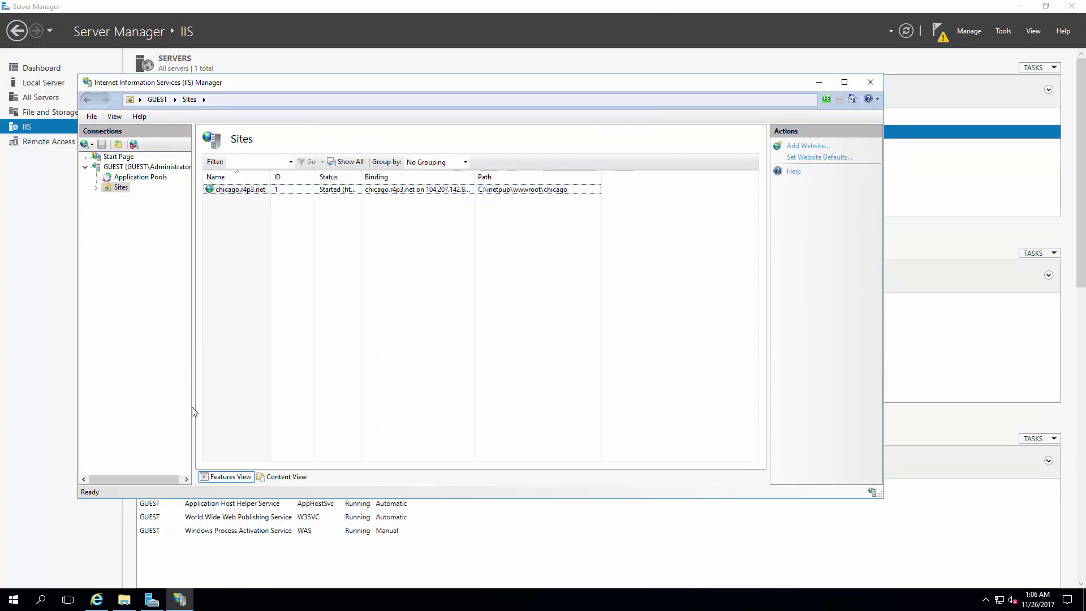
left_click(256, 190)
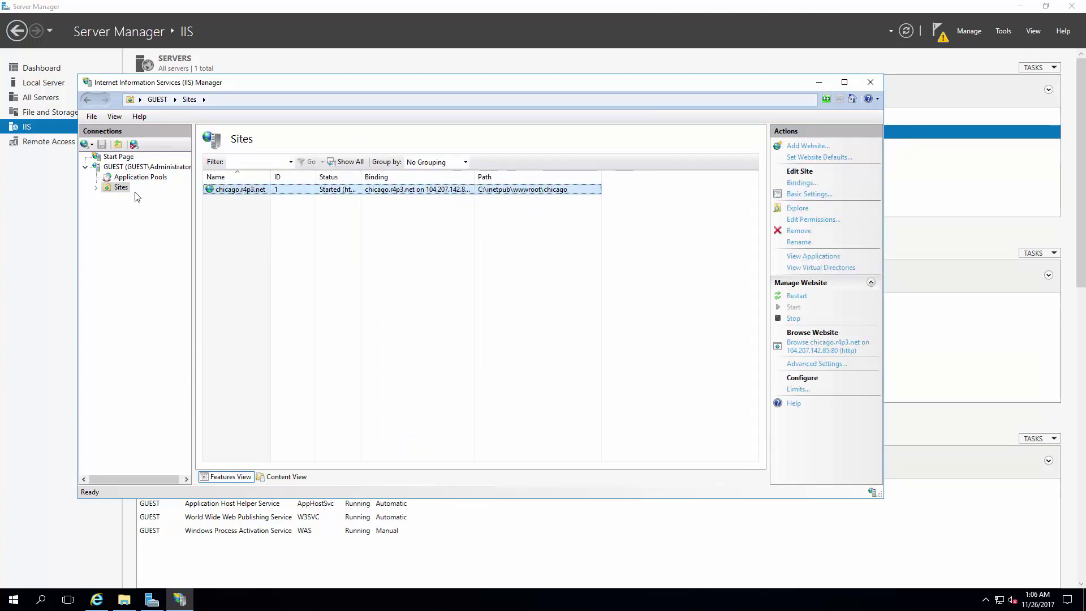
double_click(107, 187)
left_click(235, 252)
Step: Browse to chicago.r4p3.net in Internet Explorer, which returns HTTP Error 403.14 - Forbidden
left_click(91, 601)
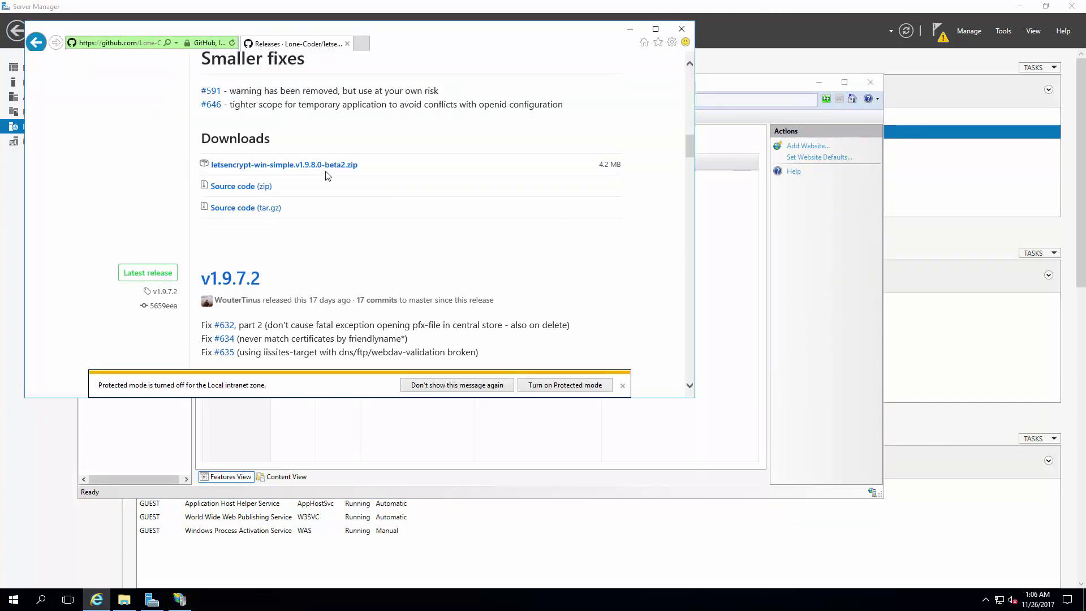
left_click(152, 43)
type("chicago.r4p3.net")
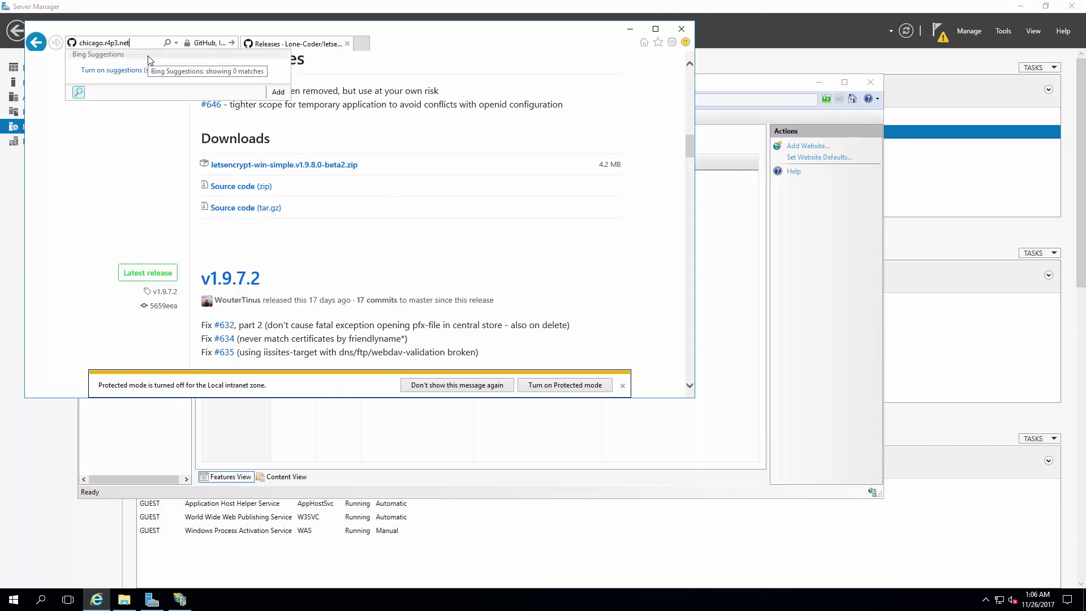
key("Return")
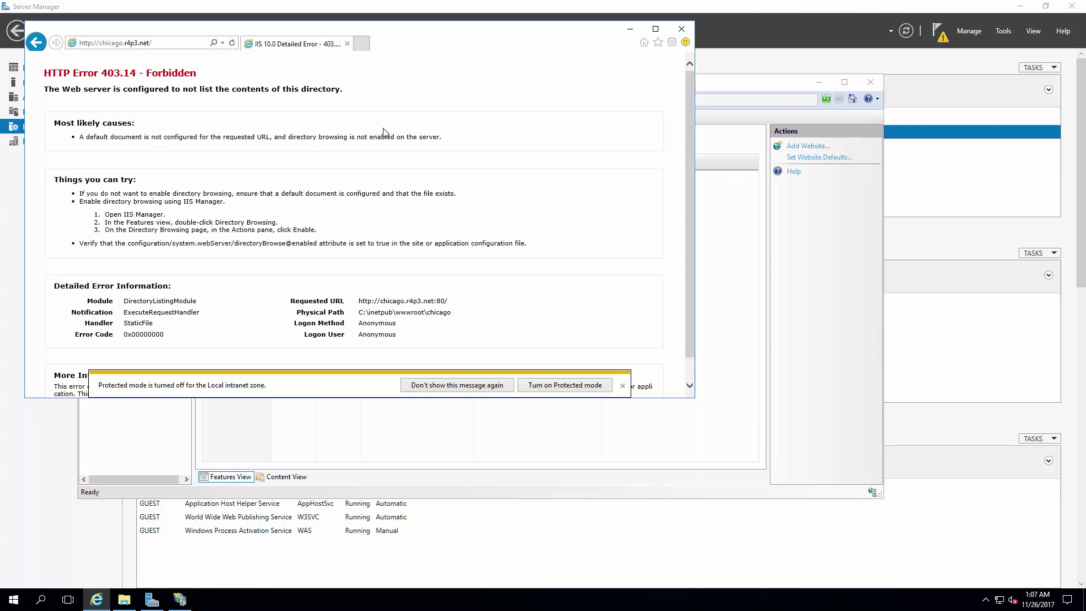
Step: Open the C:\inetpub\wwwroot\chicago folder through the Run box
key("super+r")
type("C:\\i")
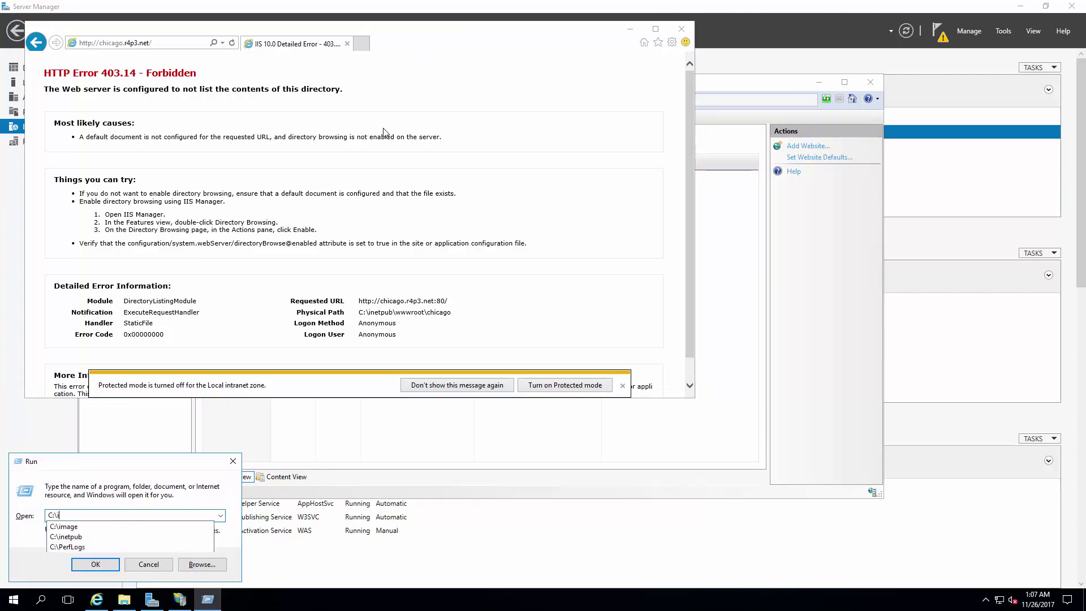
key("Down")
key("Down")
type("\\wwwroot\\chicago")
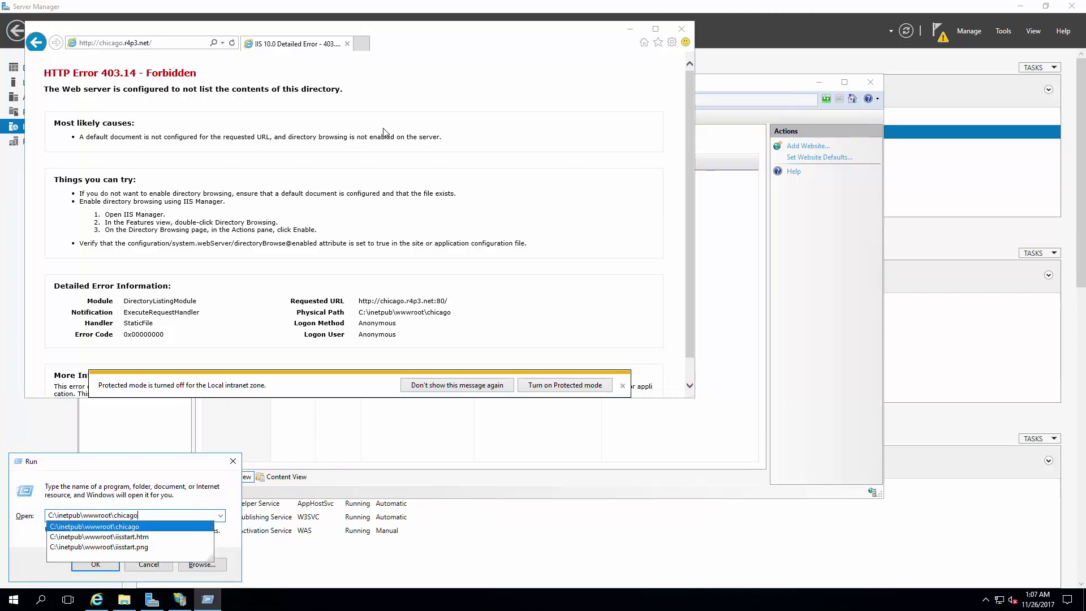
key("Return")
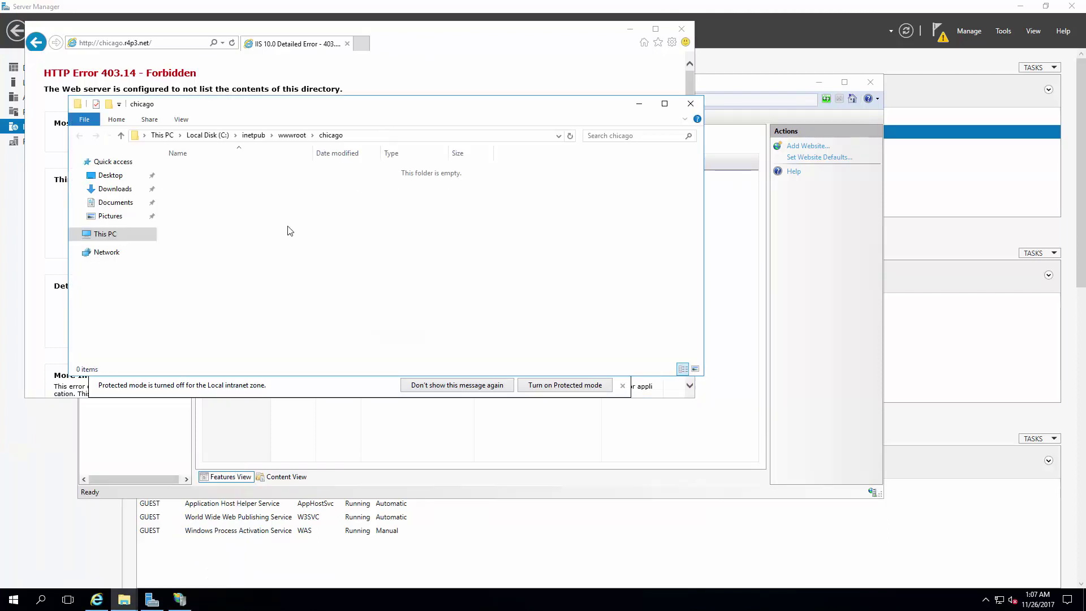
Step: Create a text document there and rename it index.html with file extensions shown
right_click(205, 207)
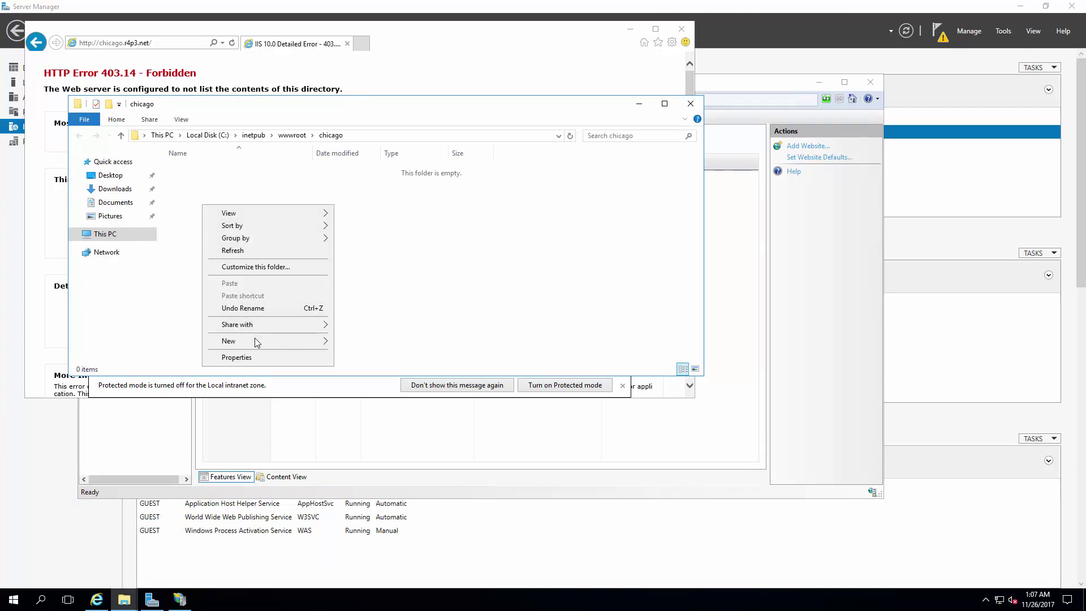
mouse_move(254, 339)
left_click(364, 408)
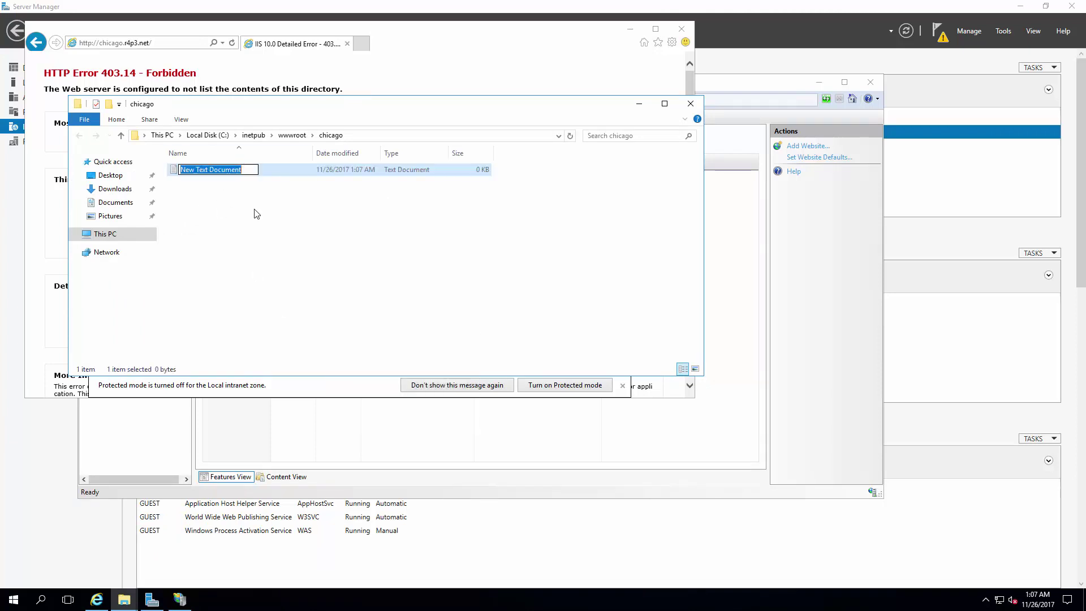
left_click(181, 119)
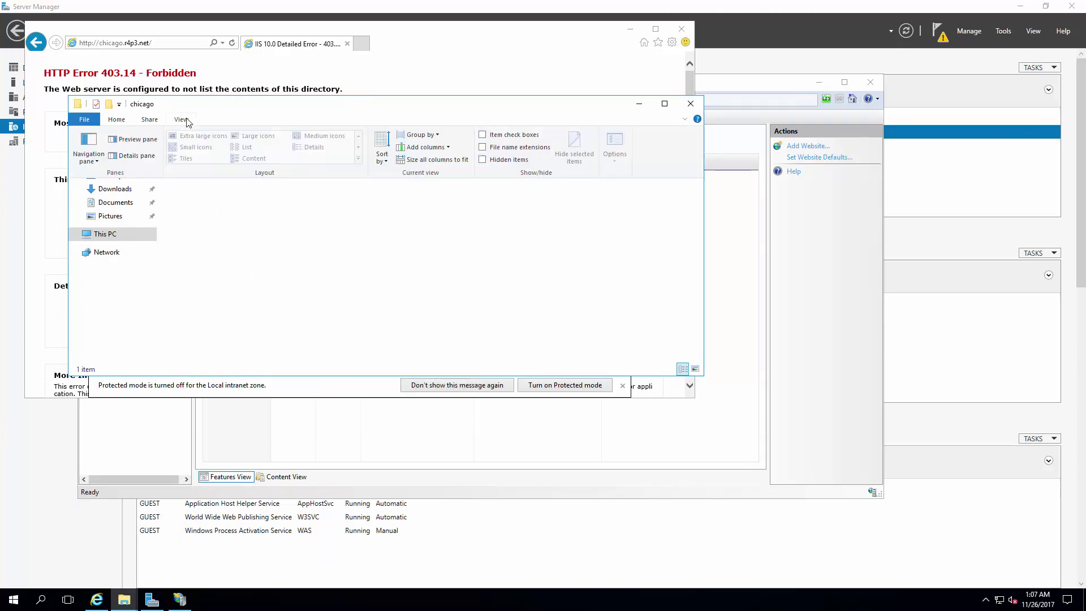
left_click(492, 150)
left_click(243, 172)
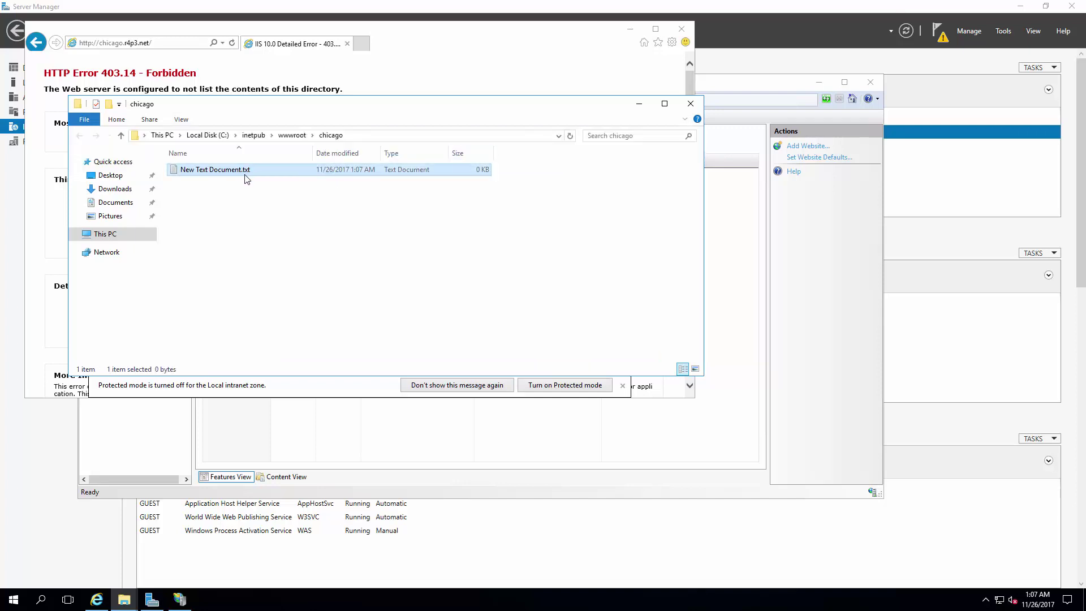
key("F2")
type("index.html")
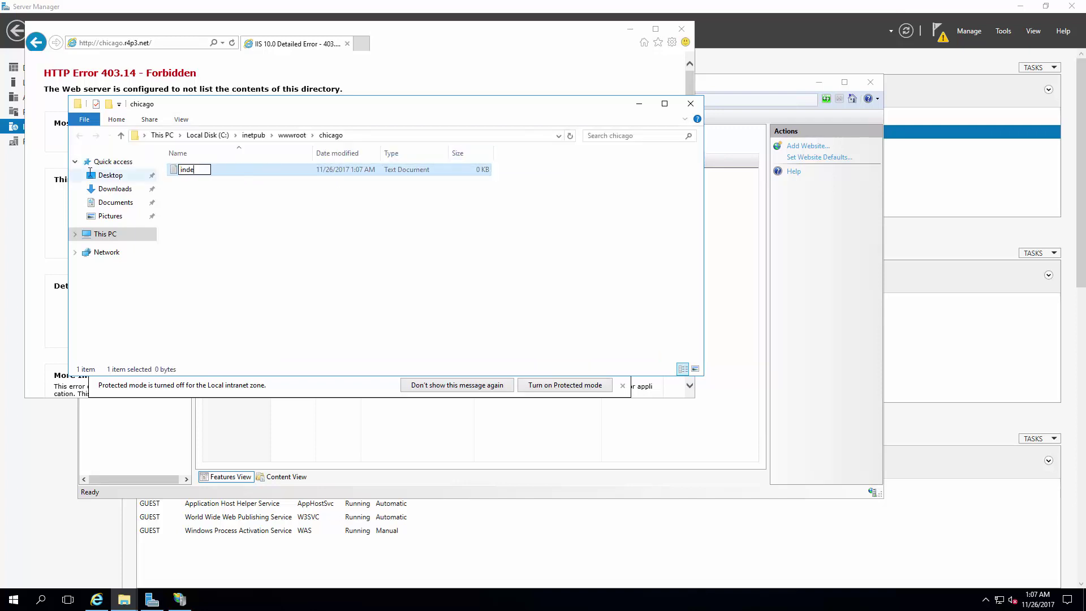
key("Return")
Step: Write an <h1>Hello</h1> heading into index.html in Notepad and save it
key("Return")
key("super+r")
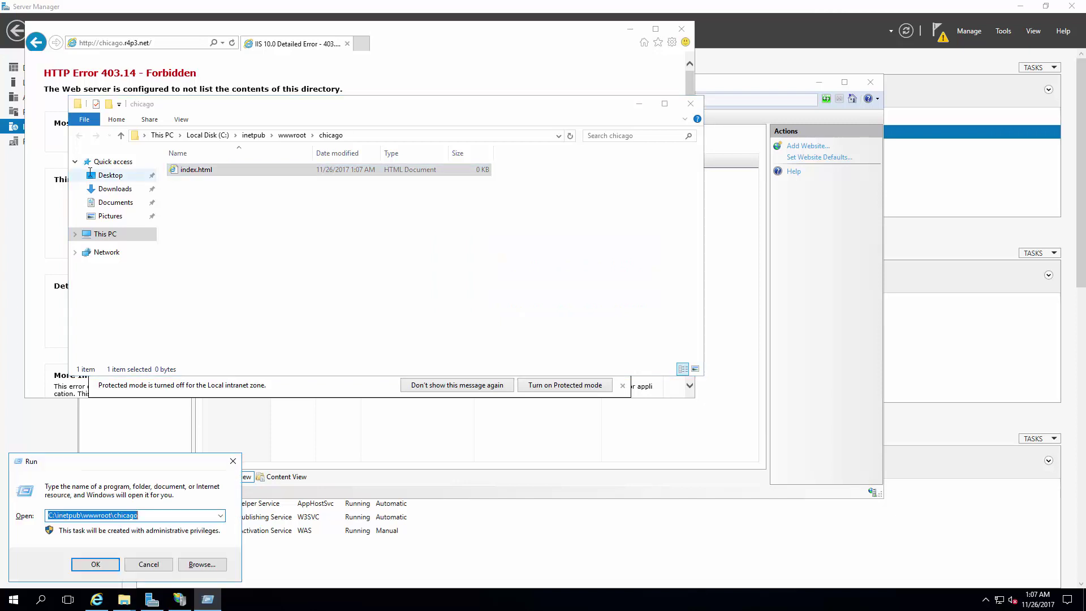
type("notepad")
key("Return")
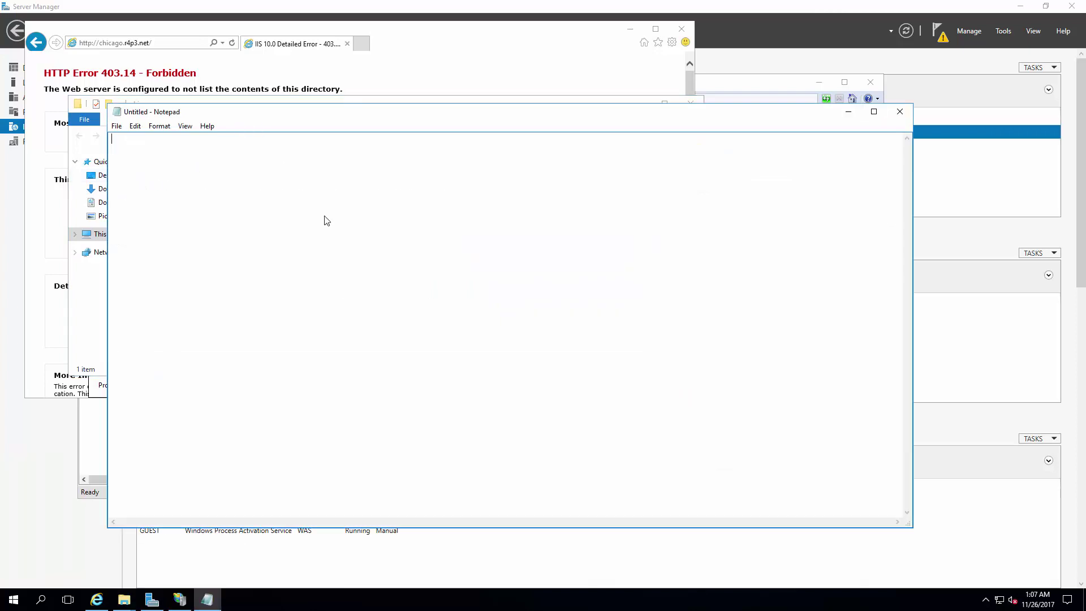
left_click_drag(221, 169, 351, 317)
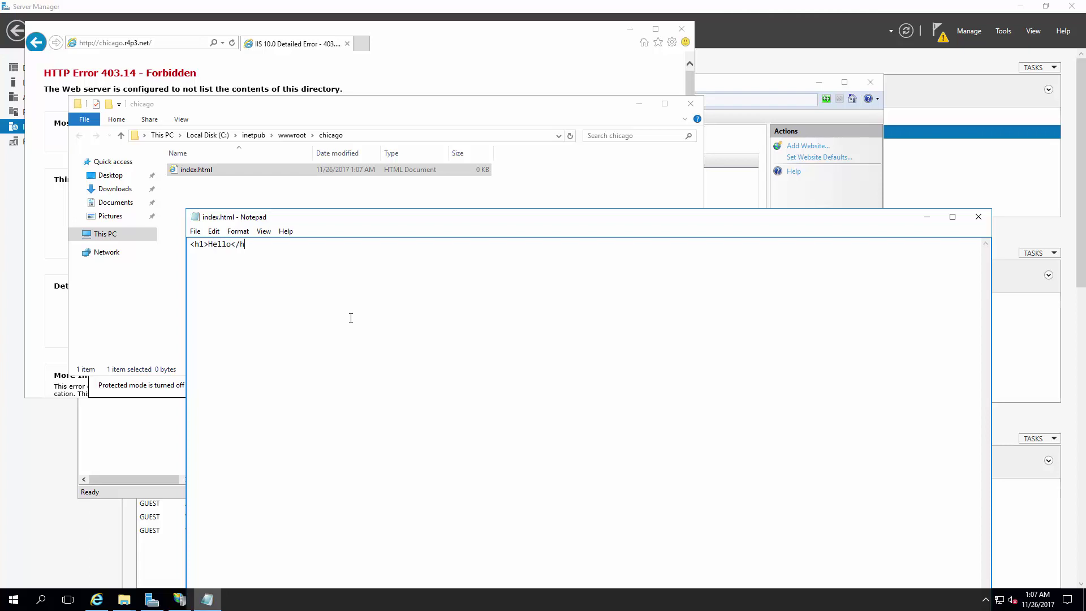
key("ctrl+s")
key("alt+F4")
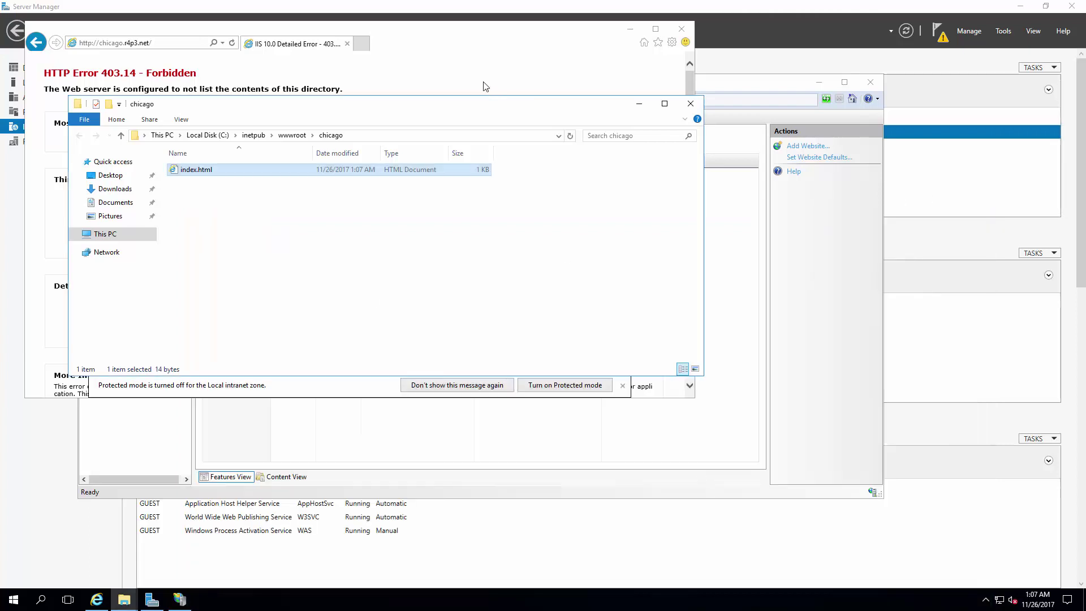
Step: Refresh the browser so the site shows Hello, then close the browser and folder
left_click(485, 85)
key("F5")
key("alt+F4")
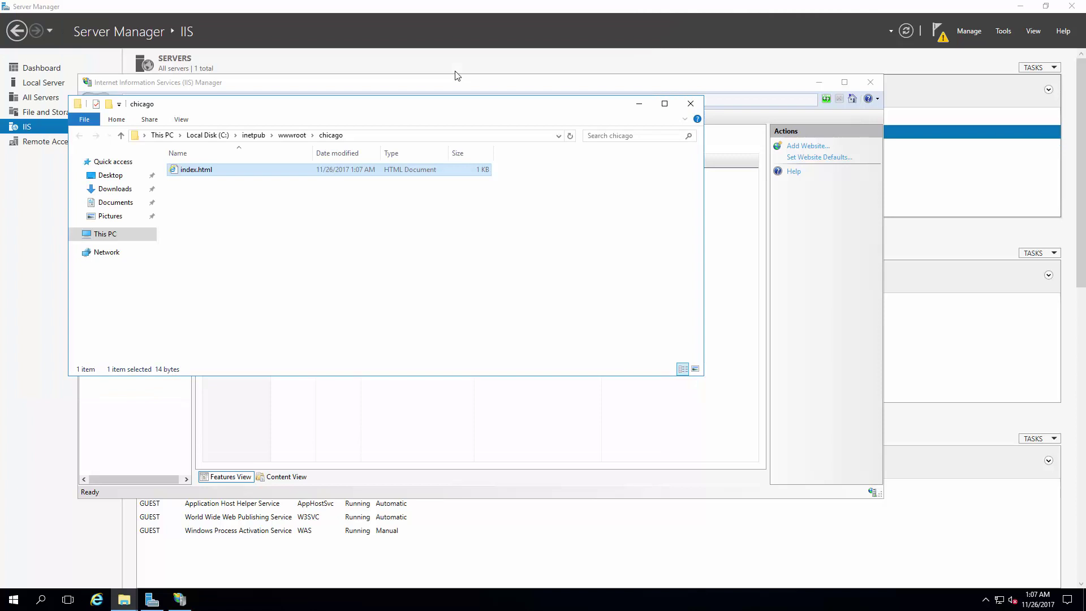
key("alt+F4")
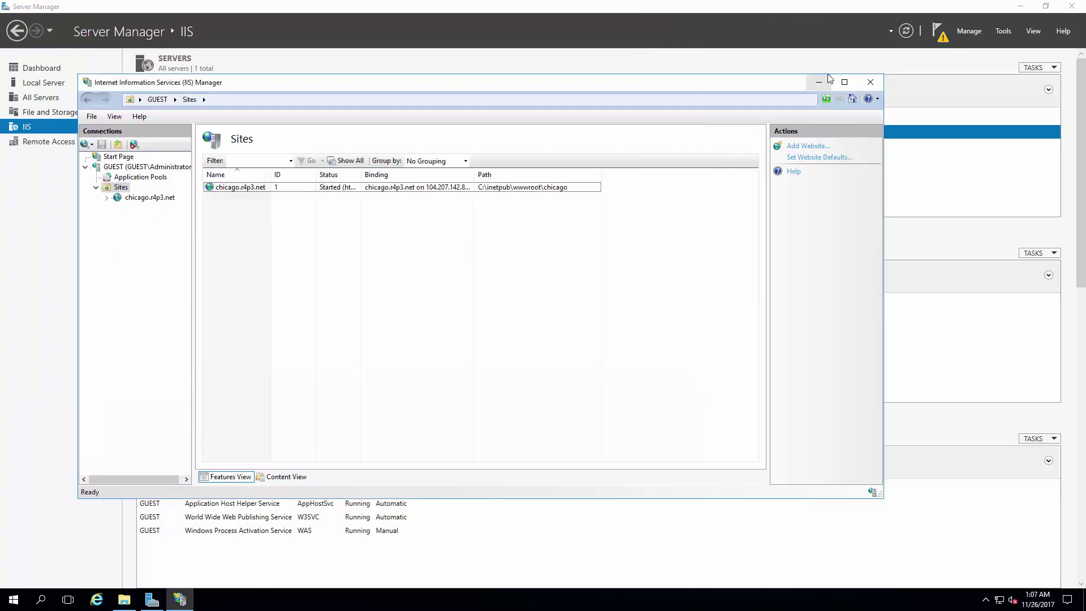
Step: Launch letsencrypt.exe and request a new single-binding certificate for the chicago.r4p3.net site
left_click(818, 82)
left_click(1020, 6)
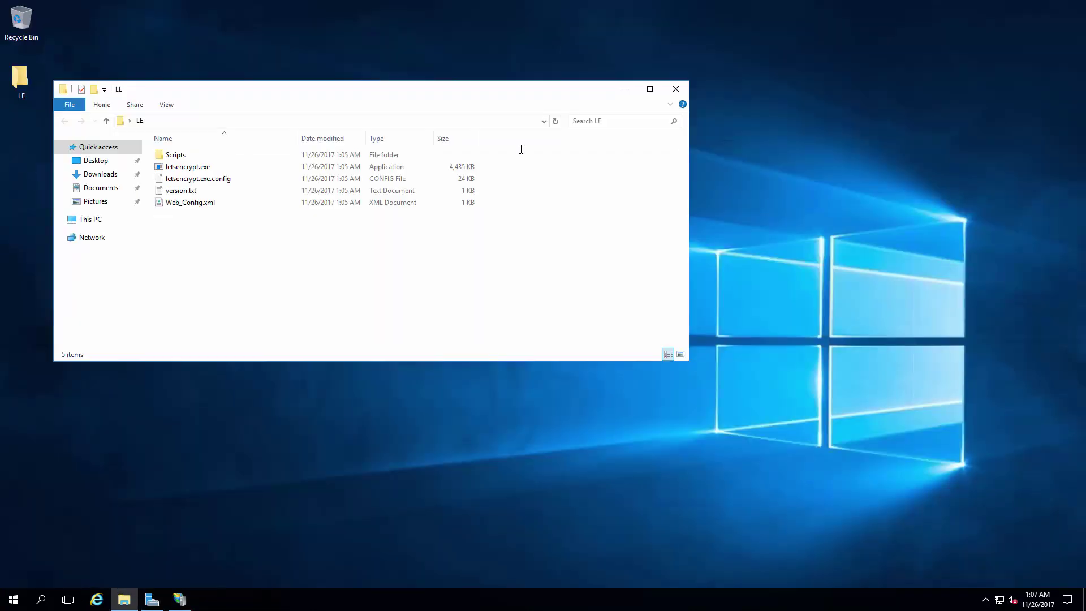
double_click(182, 168)
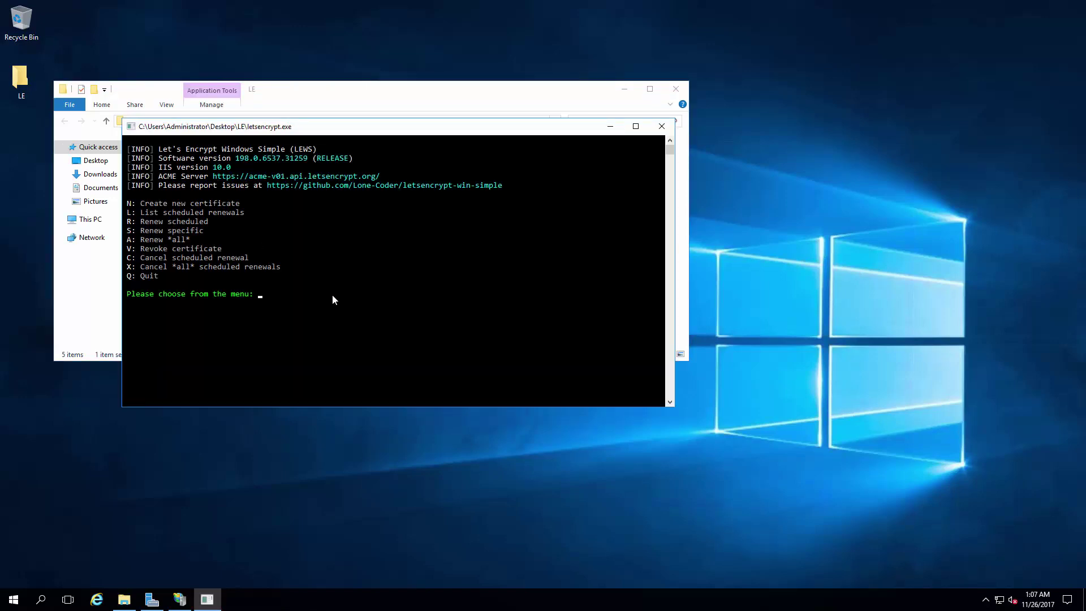
type("N")
key("Return")
type("1")
key("Return")
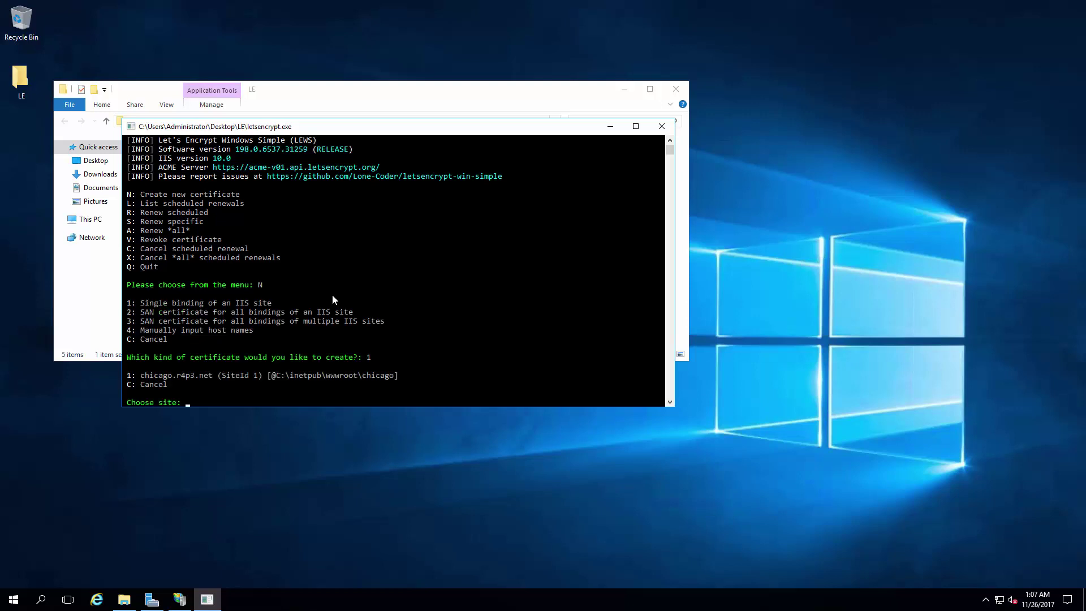
type("1")
key("Return")
Step: Choose IIS validation, skip installation steps, give a notification e-mail, accept terms, decline a renewal user
type("1")
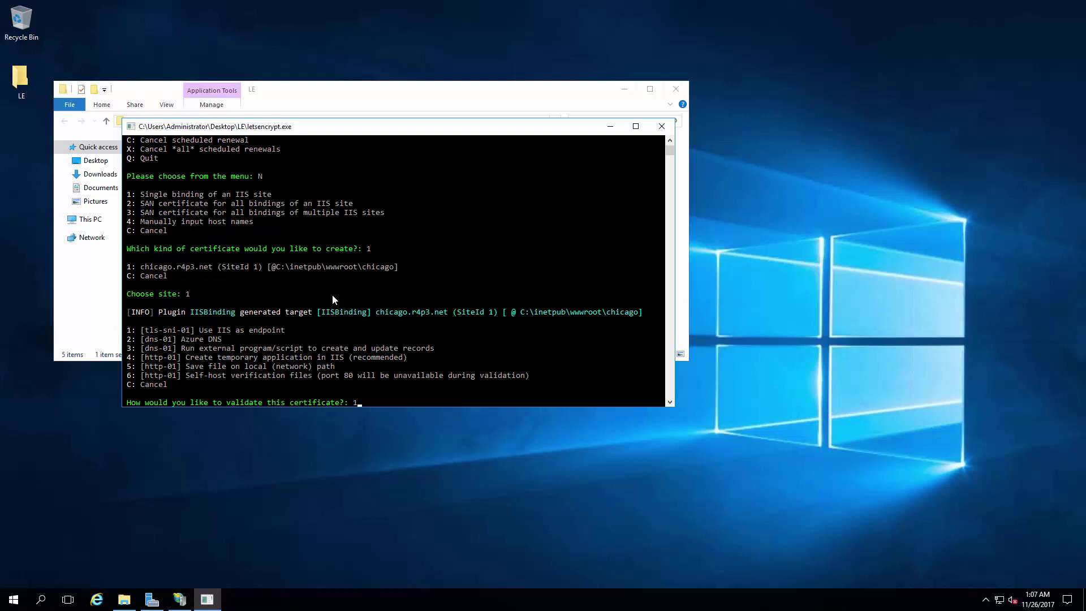
key("Return")
type("1")
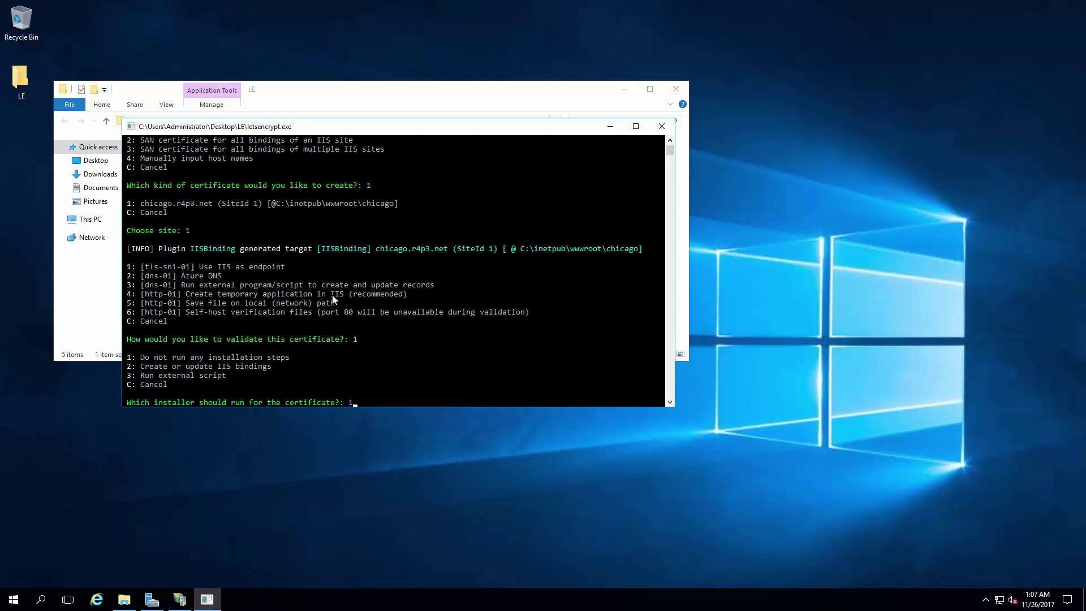
key("Return")
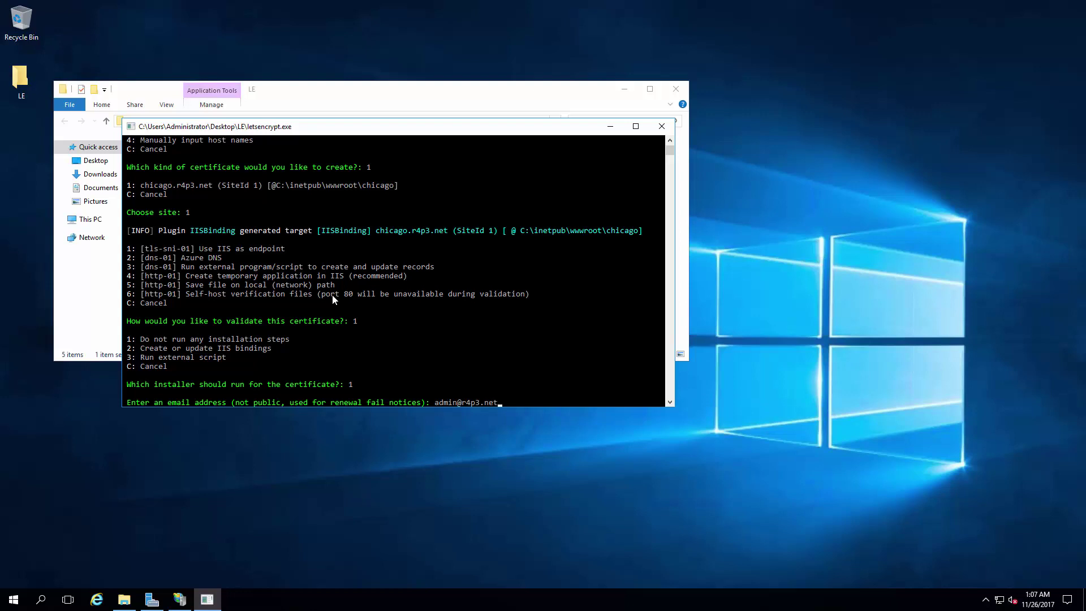
key("Return")
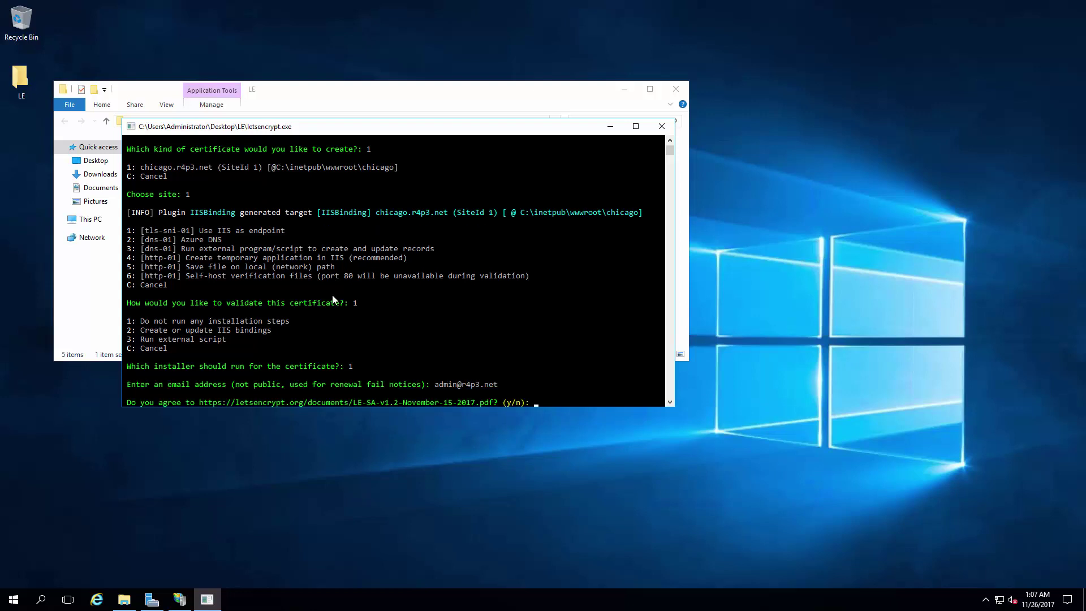
key("y")
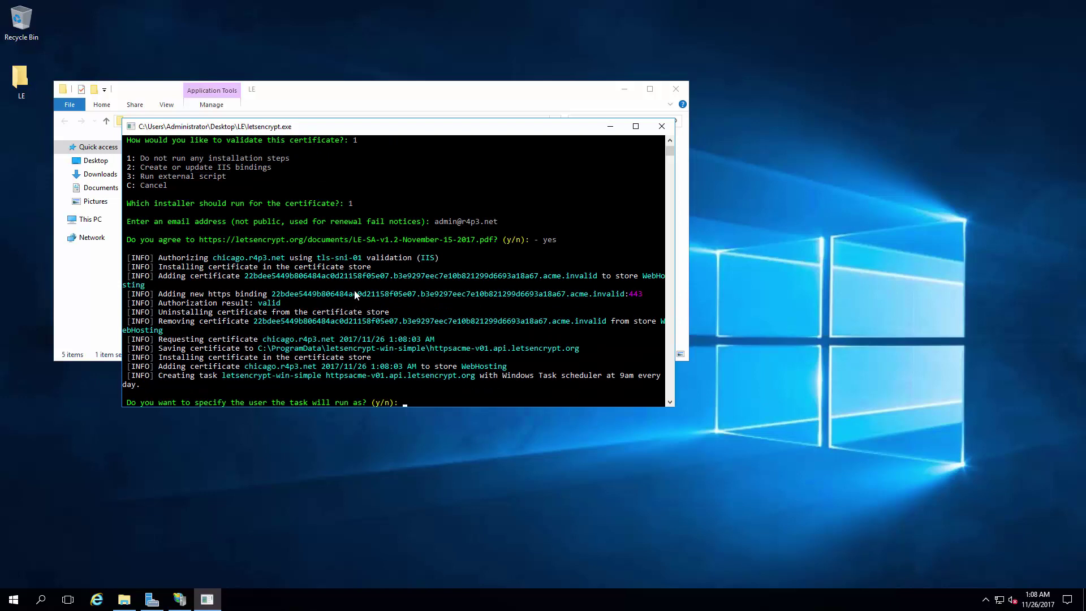
key("n")
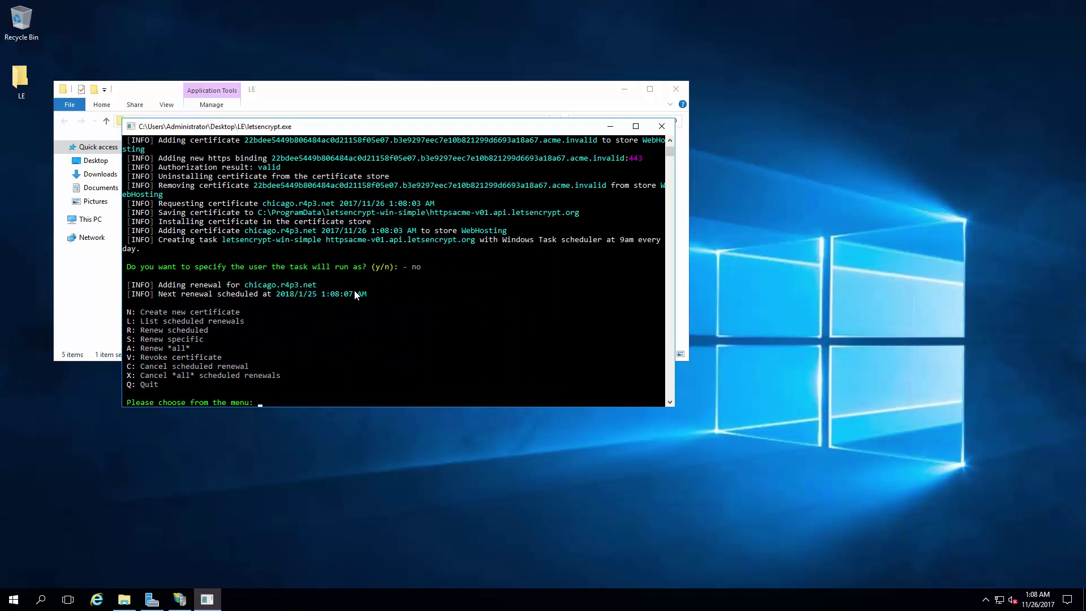
Step: Minimize the certificate console and file window and return to Server Manager's IIS page
left_click(610, 126)
left_click(624, 89)
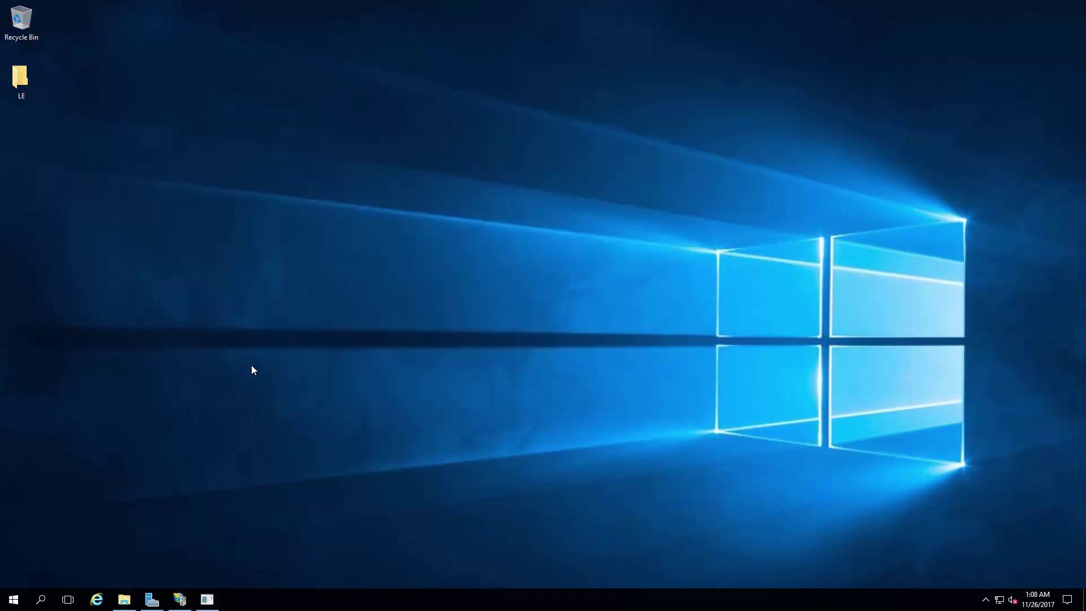
left_click(151, 599)
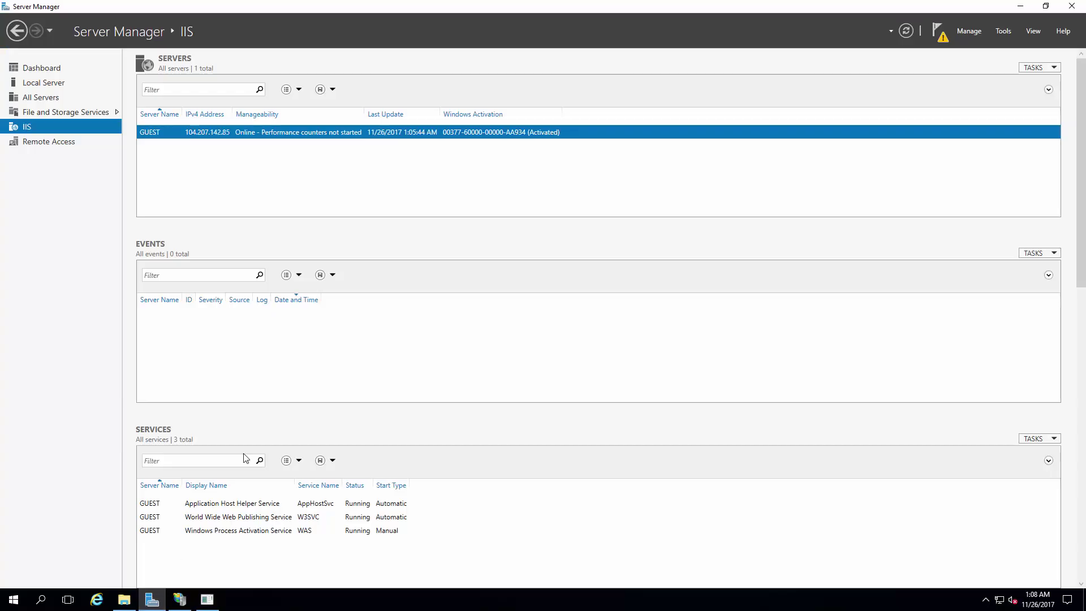
right_click(283, 134)
Step: Open IIS Manager's Server Certificates and select the chicago.r4p3.net certificate
left_click(353, 220)
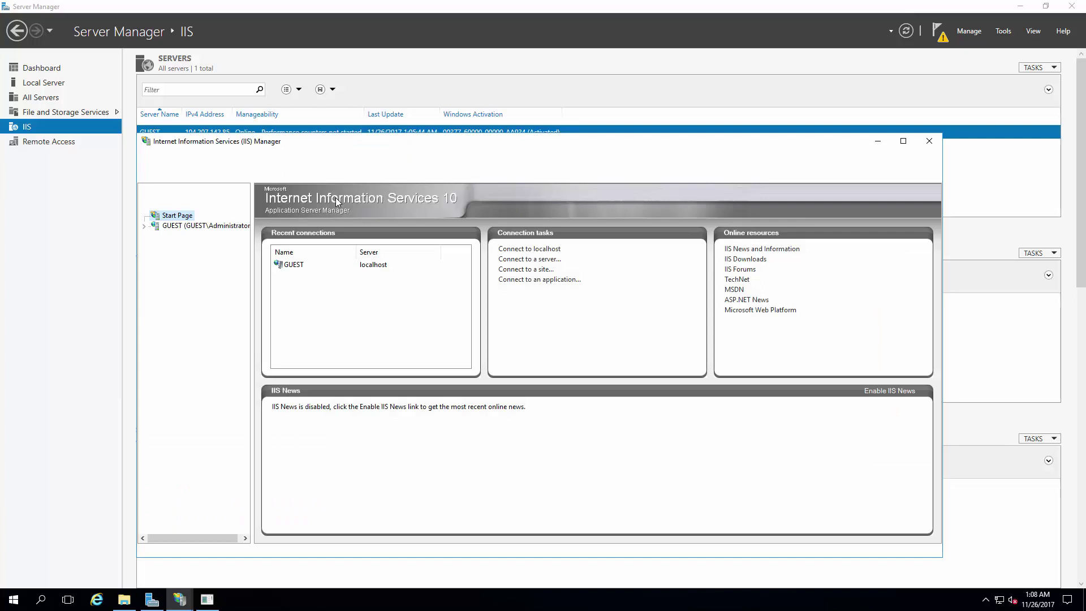
left_click(164, 226)
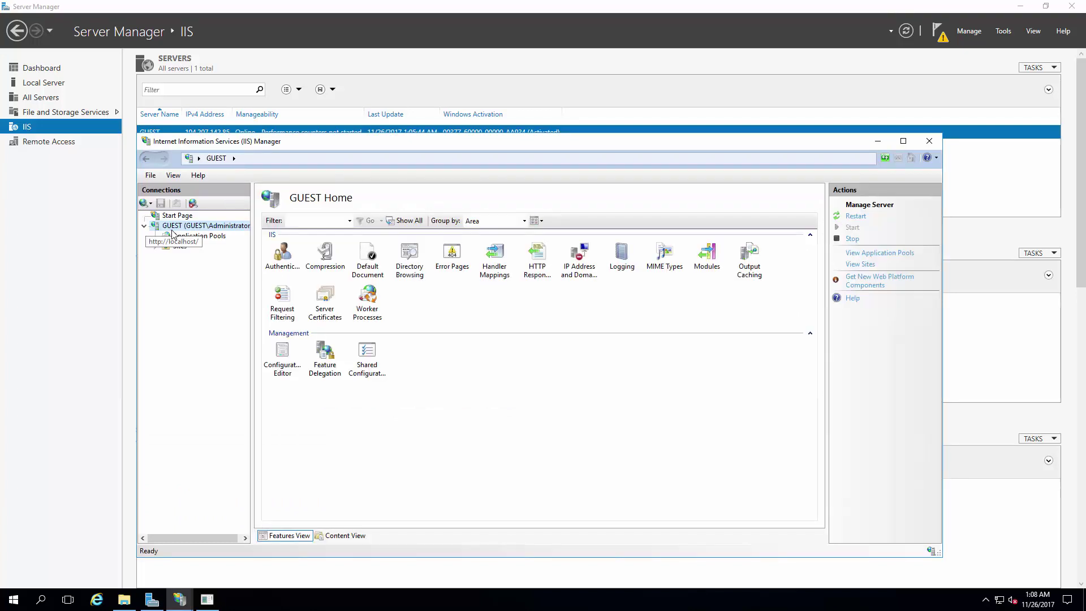
double_click(320, 293)
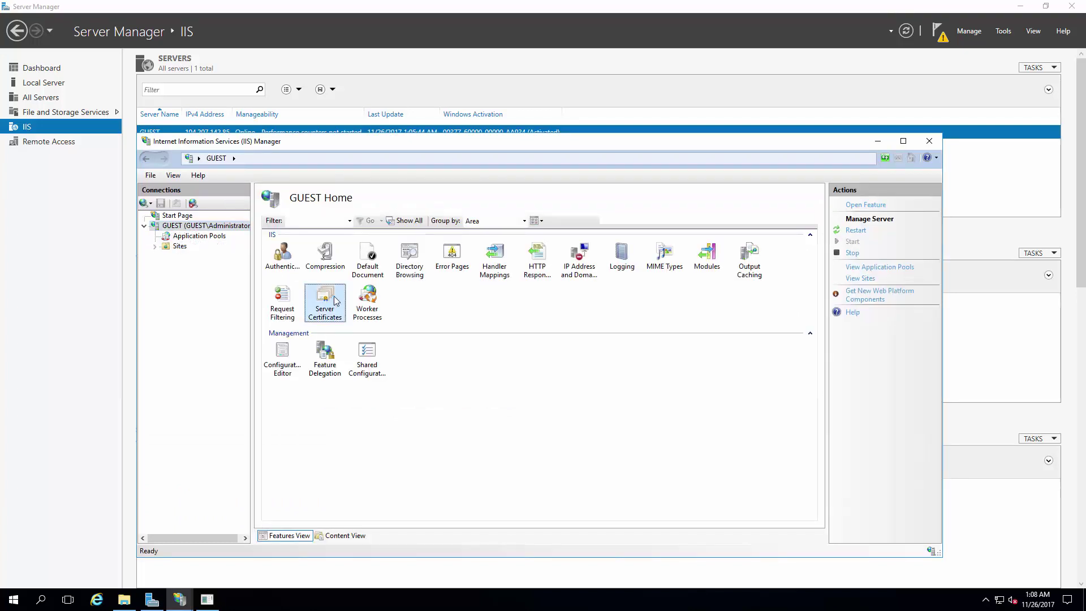
left_click(341, 266)
right_click(341, 266)
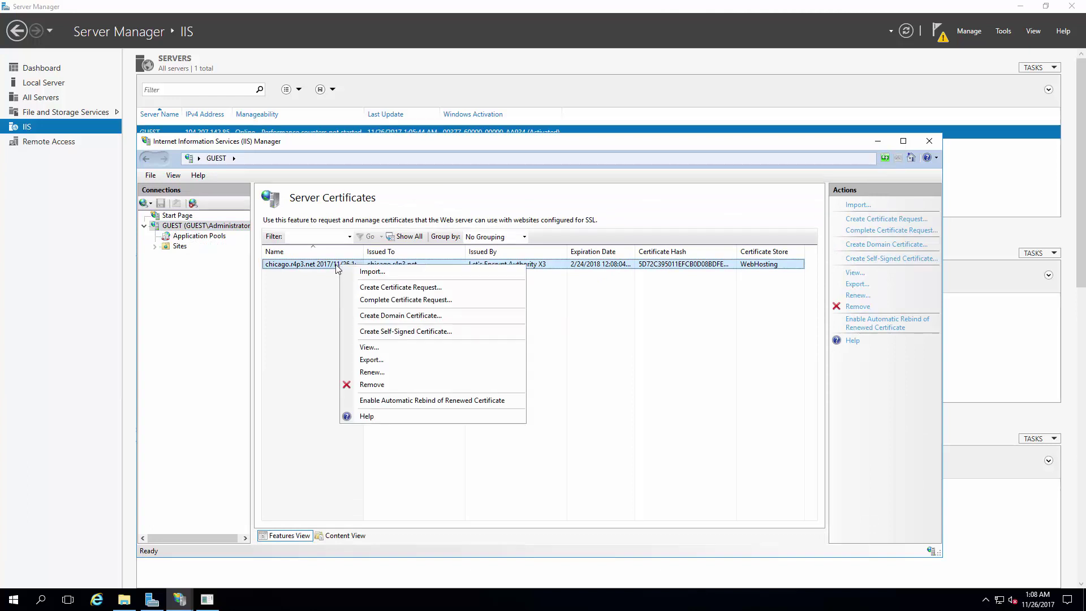
Step: Export the certificate to ahh.pfx protected with a password
left_click(380, 362)
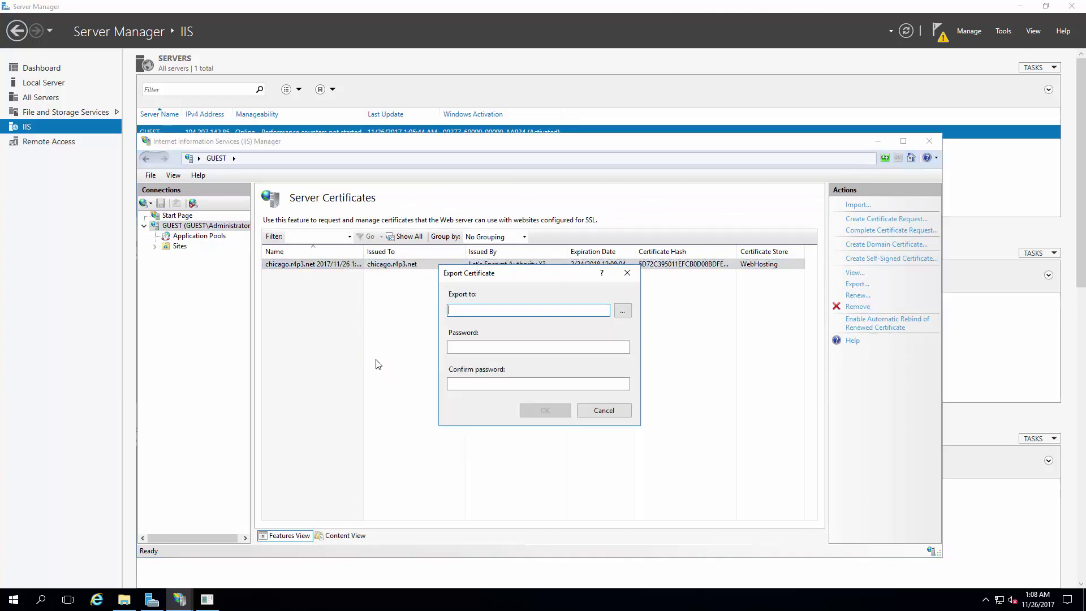
left_click(622, 311)
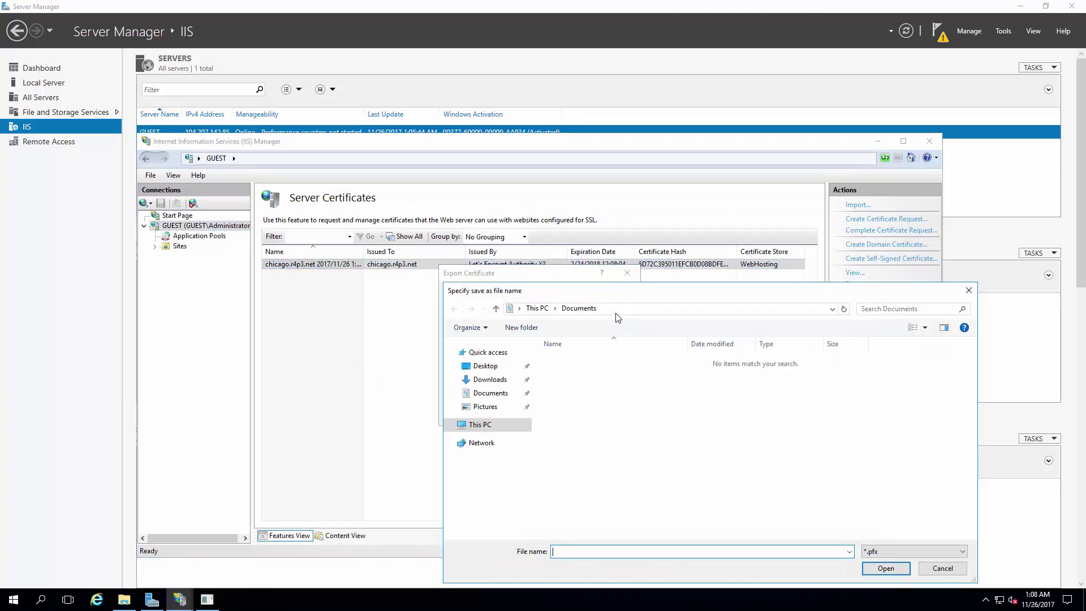
type("ahh")
key("Return")
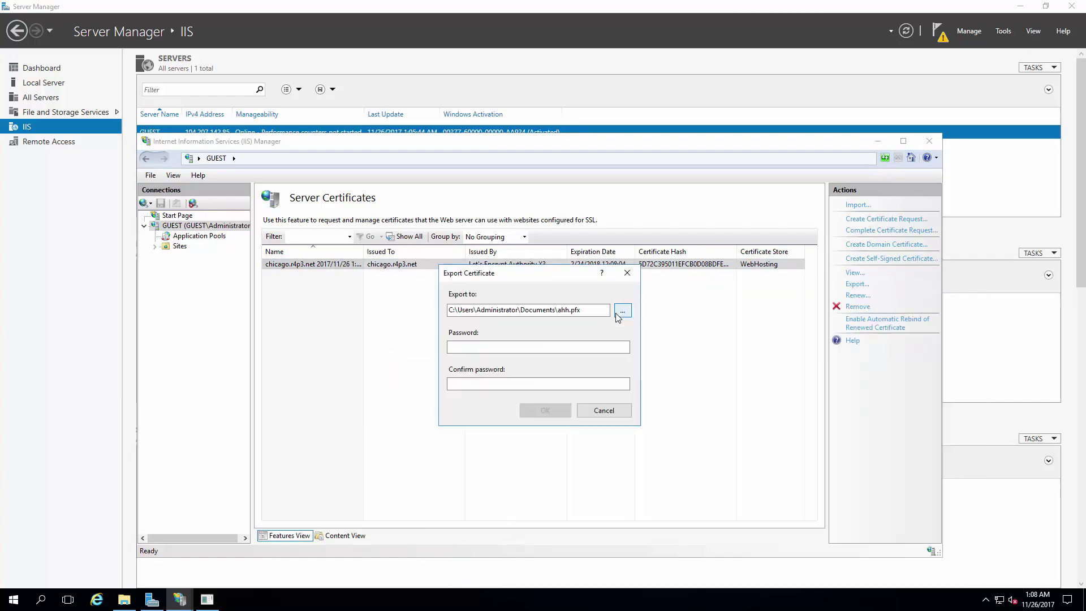
key("Tab")
type("123")
key("Tab")
type("12")
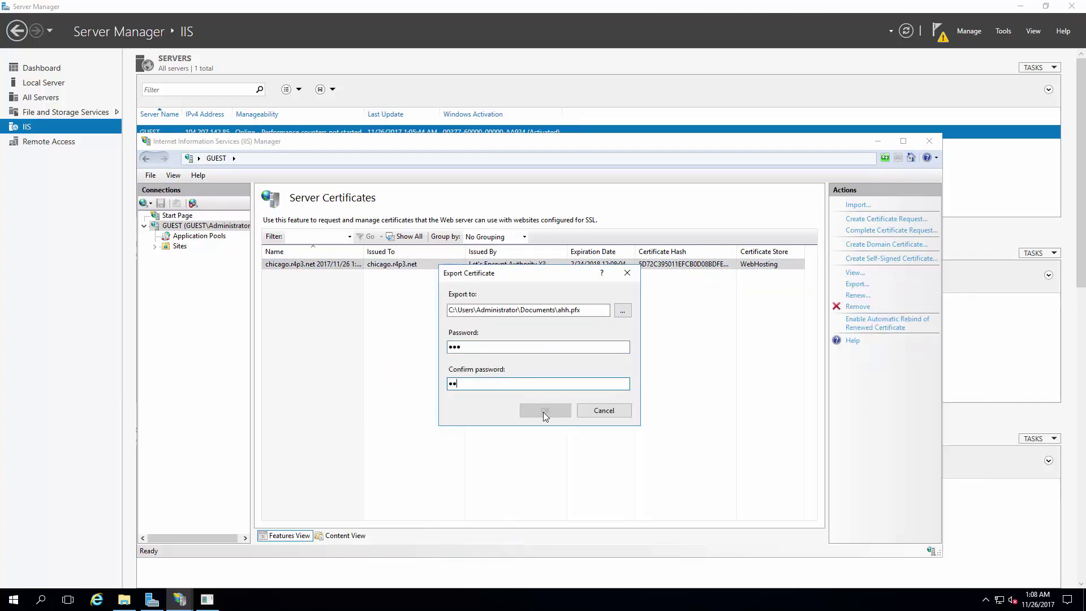
type("3")
left_click(545, 411)
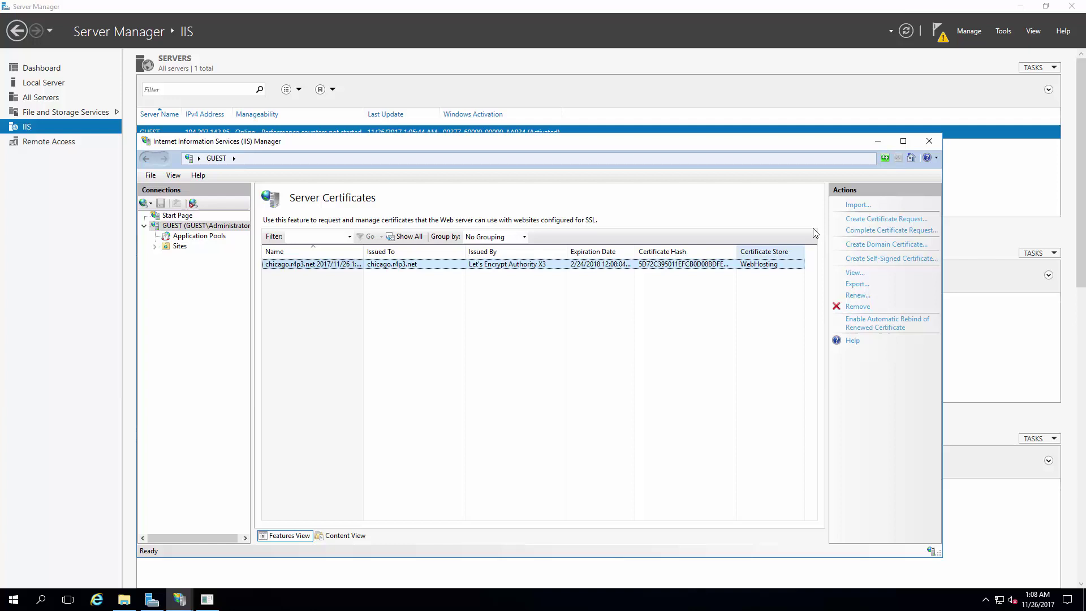
Step: Import ahh.pfx with its password into the Personal certificate store
left_click(858, 205)
left_click(624, 300)
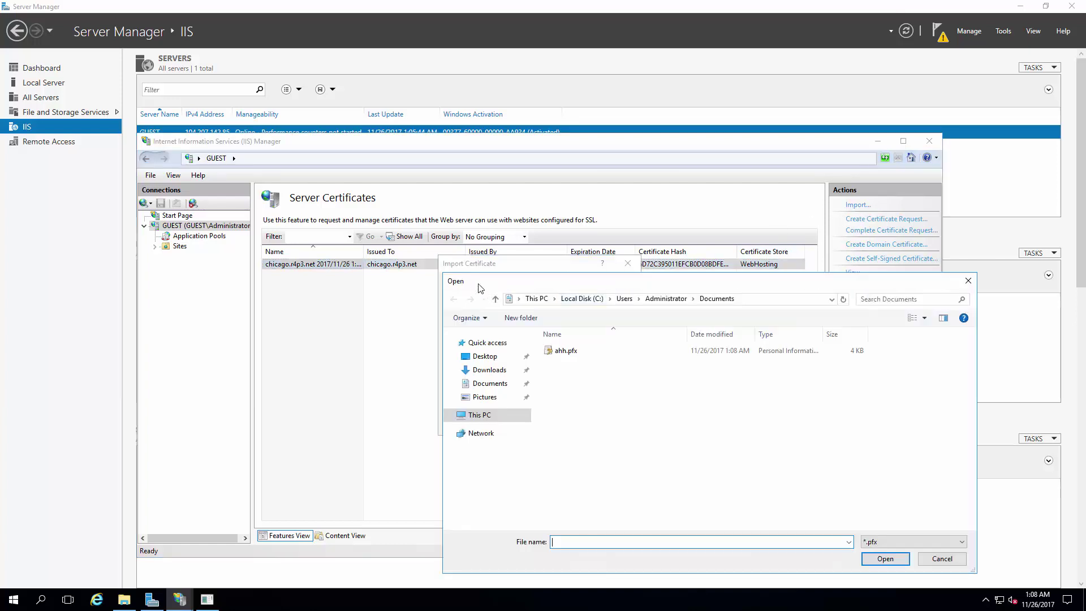
double_click(563, 351)
left_click(494, 337)
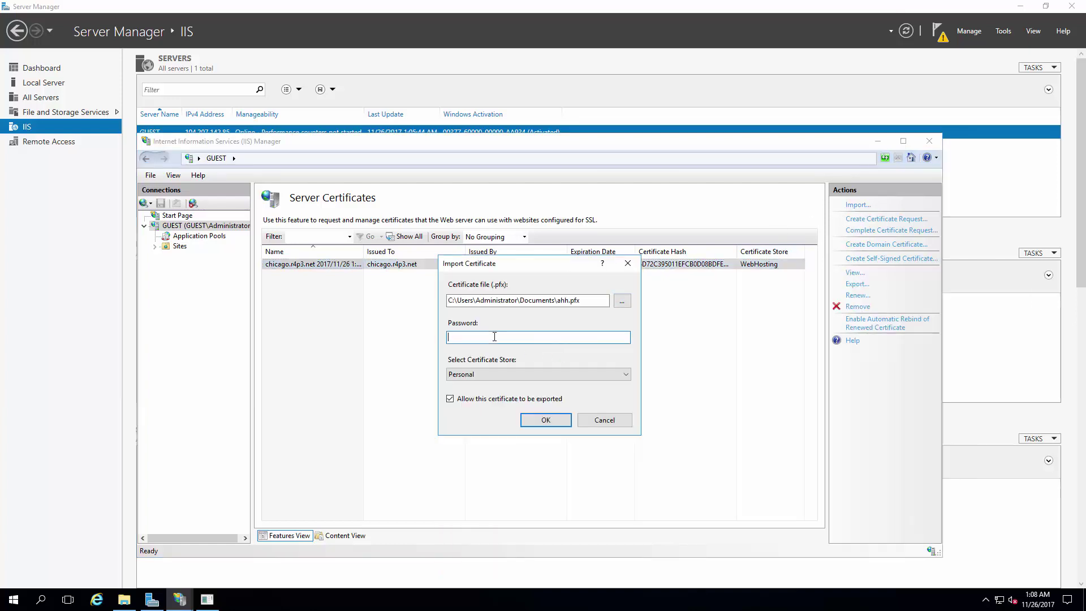
type("123")
left_click(485, 371)
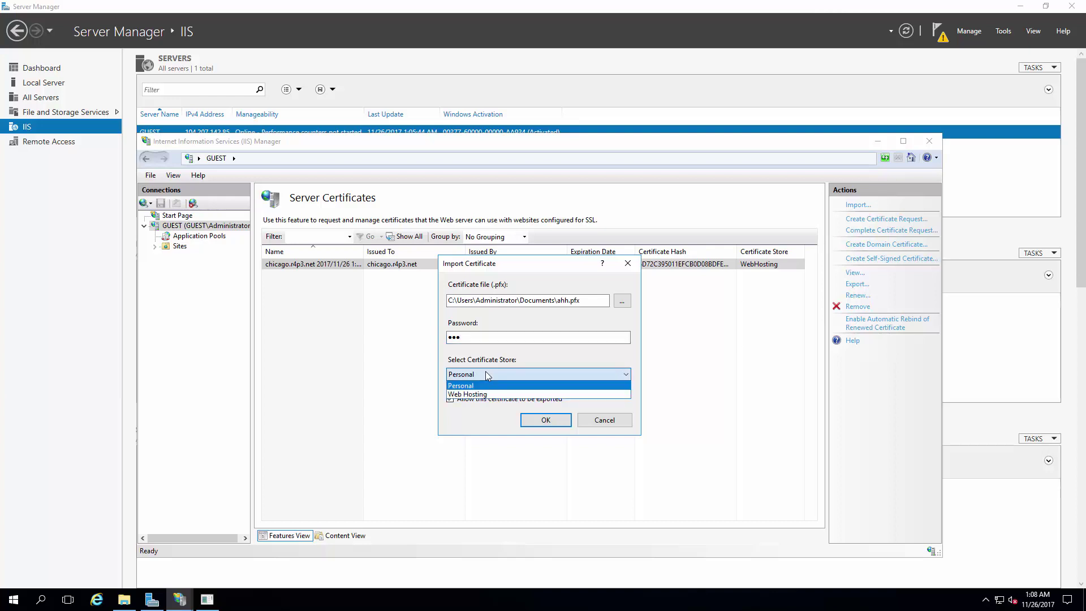
left_click(479, 374)
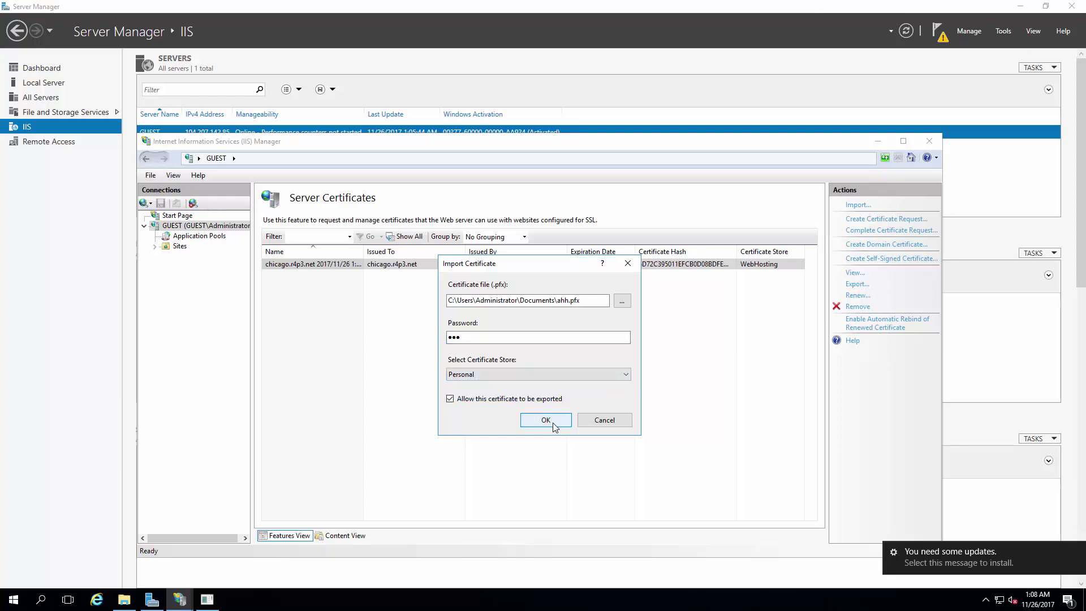
left_click(535, 421)
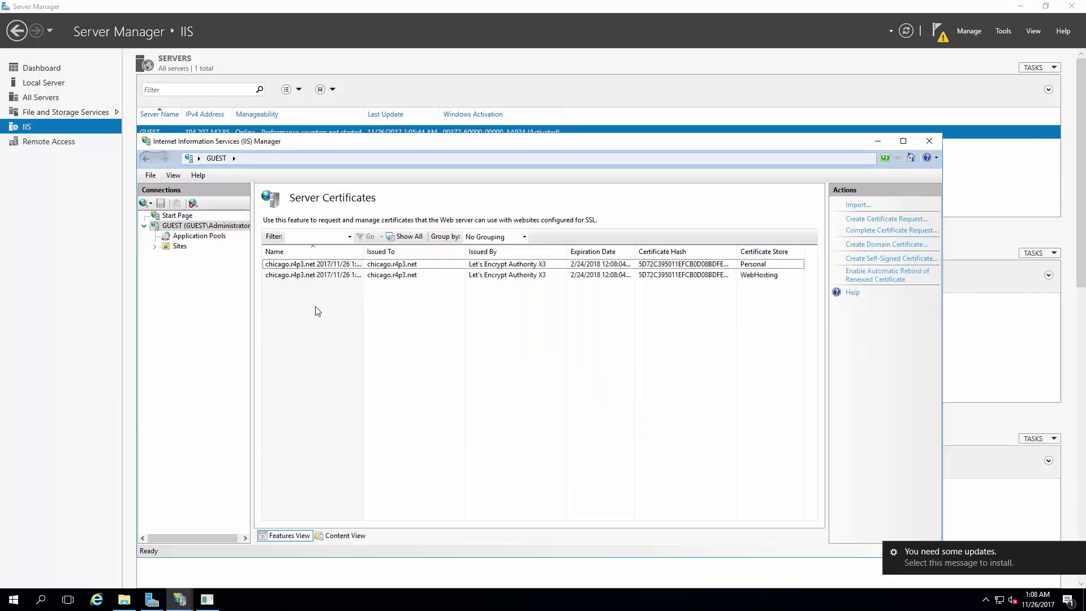
Step: Delete the existing chicago.r4p3.net site from the IIS Sites list
left_click(180, 246)
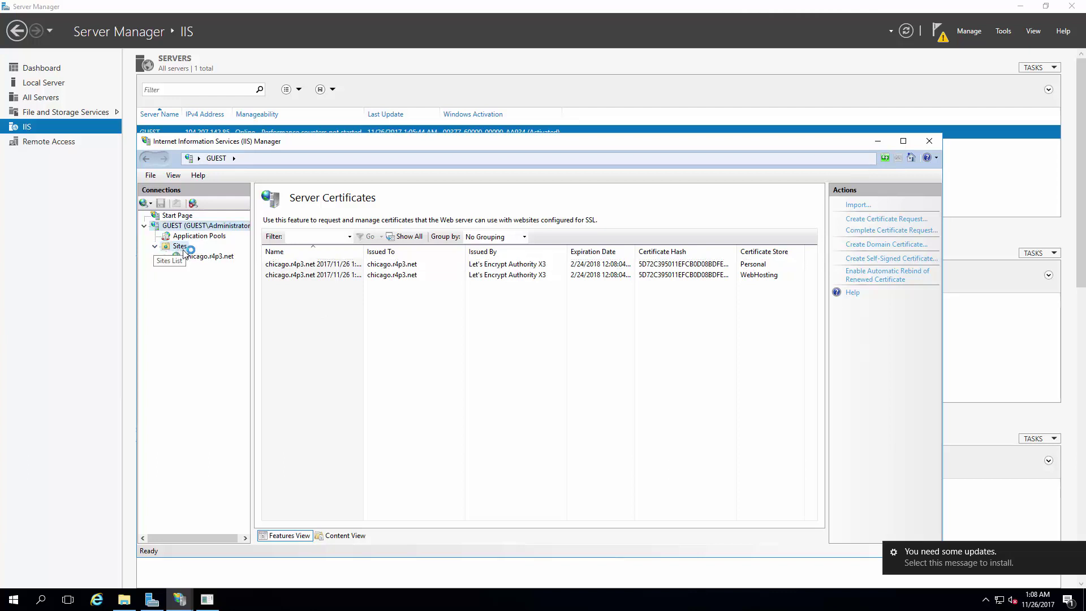
left_click(195, 257)
left_click(180, 247)
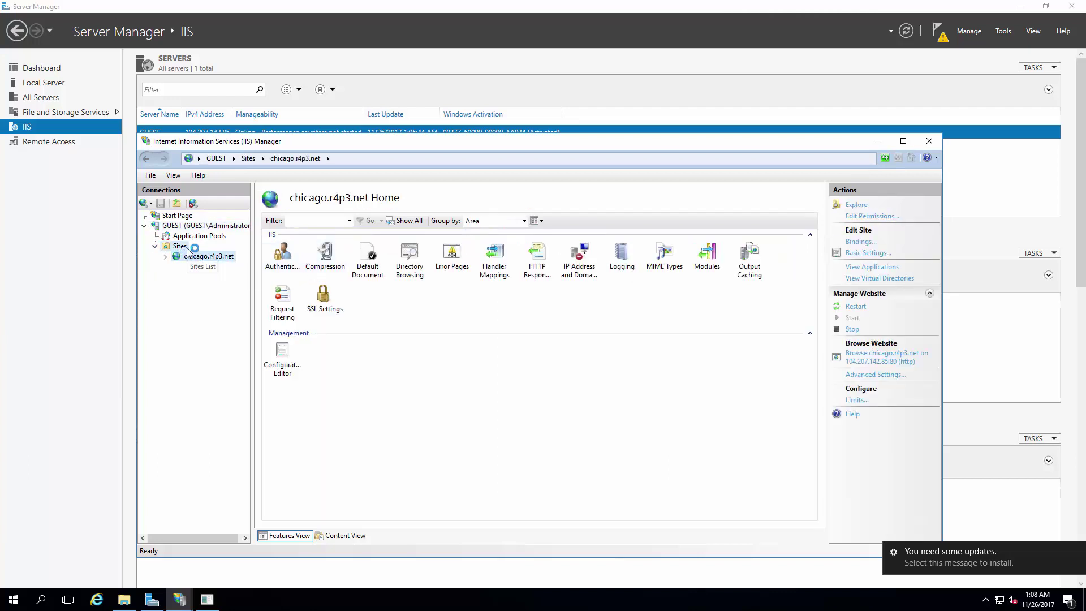
left_click(294, 252)
key("Delete")
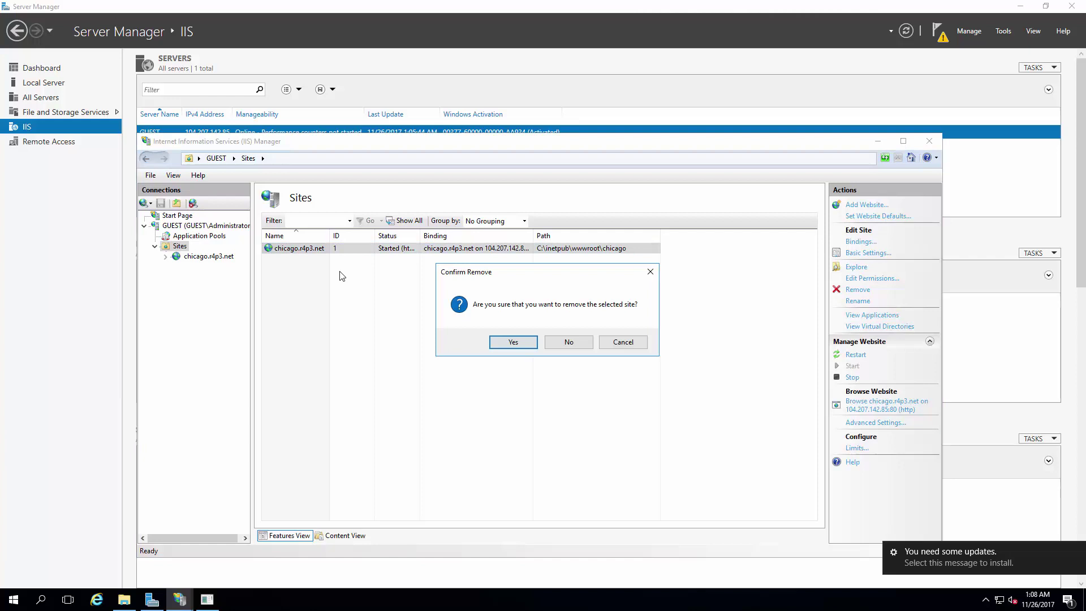
left_click(513, 342)
Step: Add a new website with pasted name and host name, bound over https to 104.207.142.85
right_click(298, 271)
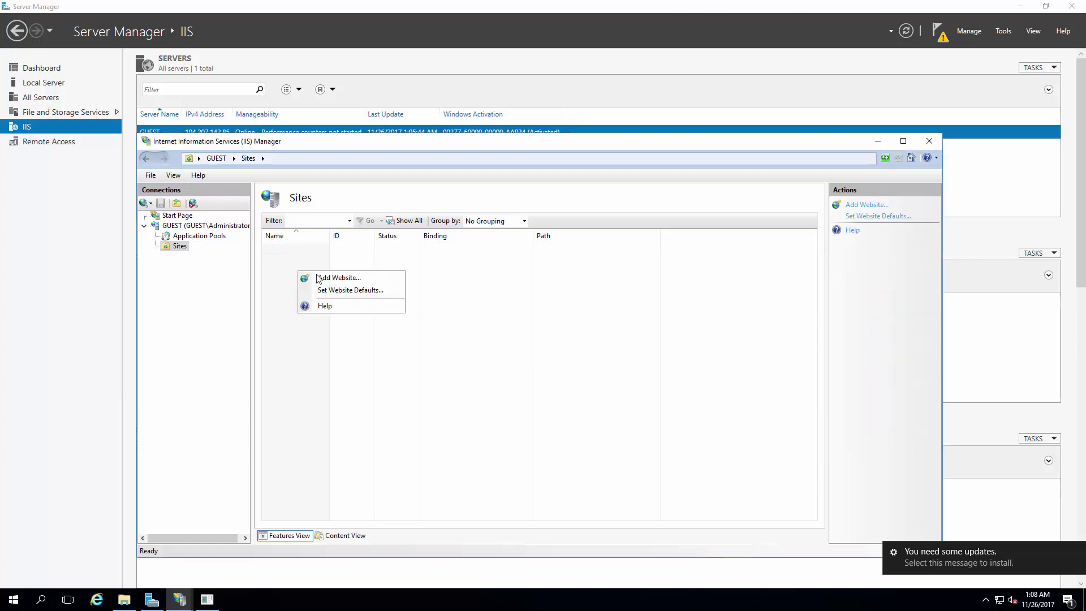
left_click(320, 279)
type("chicago.r4p3.net")
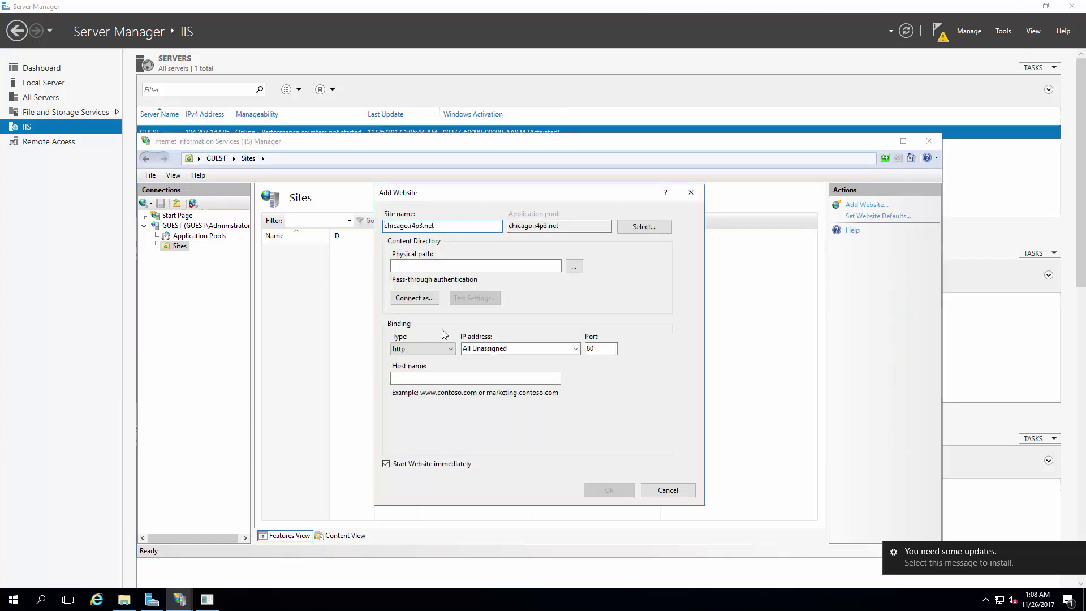
left_click(417, 378)
type("chicago.r4p3.net")
left_click(422, 348)
left_click(408, 368)
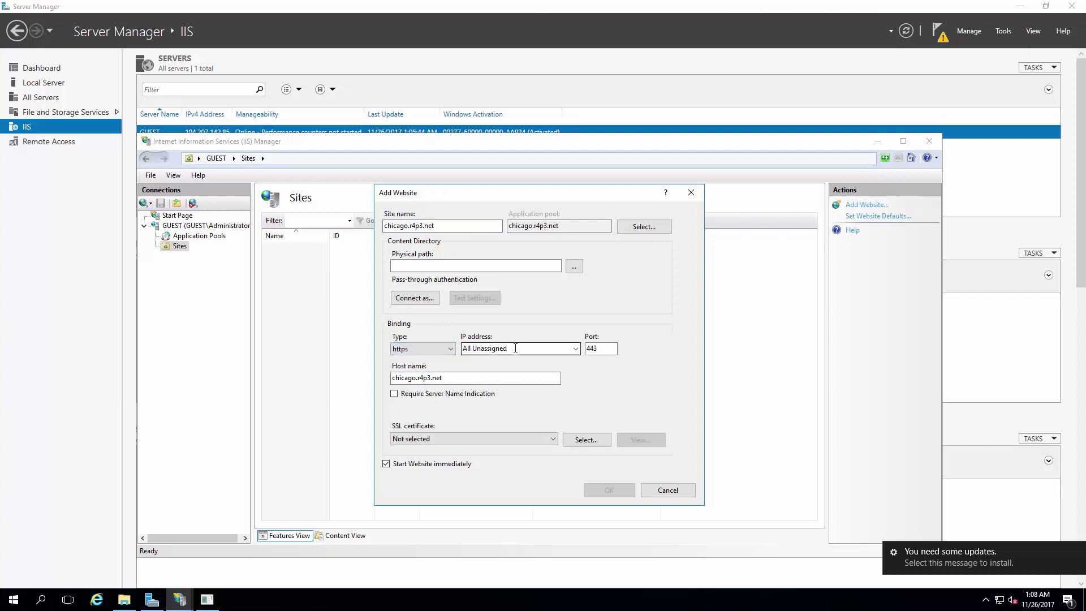
left_click(573, 354)
left_click(575, 349)
left_click(492, 371)
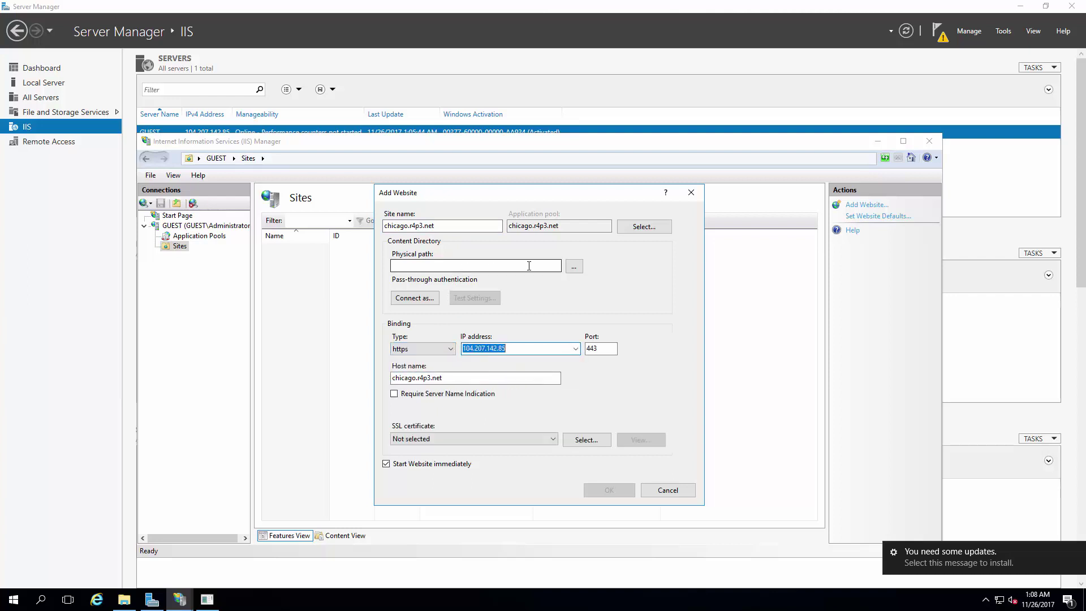
Step: Set the site's physical path to C:\inetpub\wwwroot\chicago
left_click(574, 267)
left_click(516, 359)
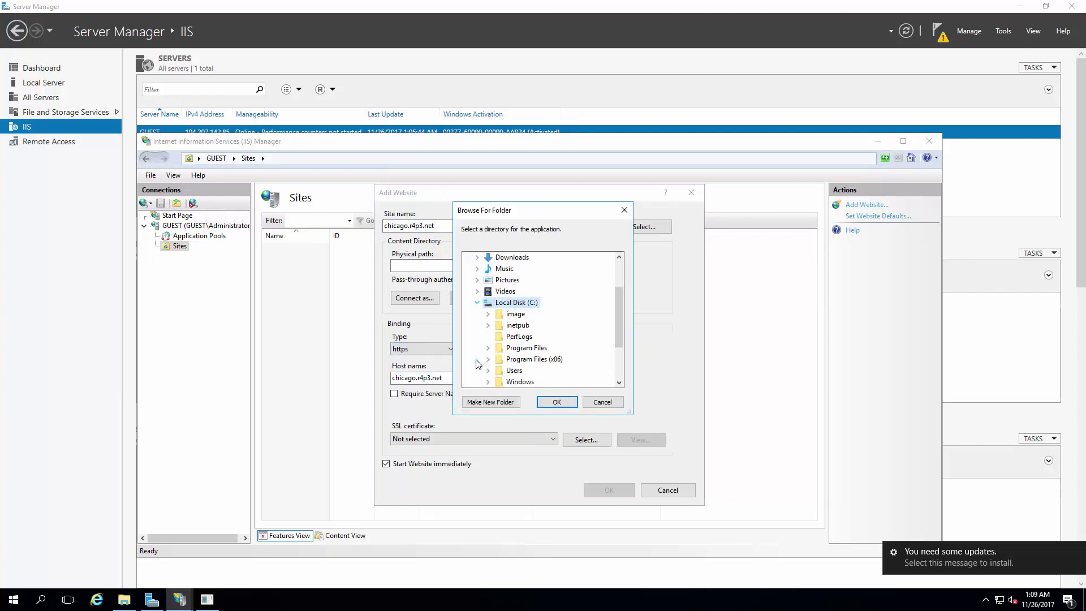
double_click(516, 325)
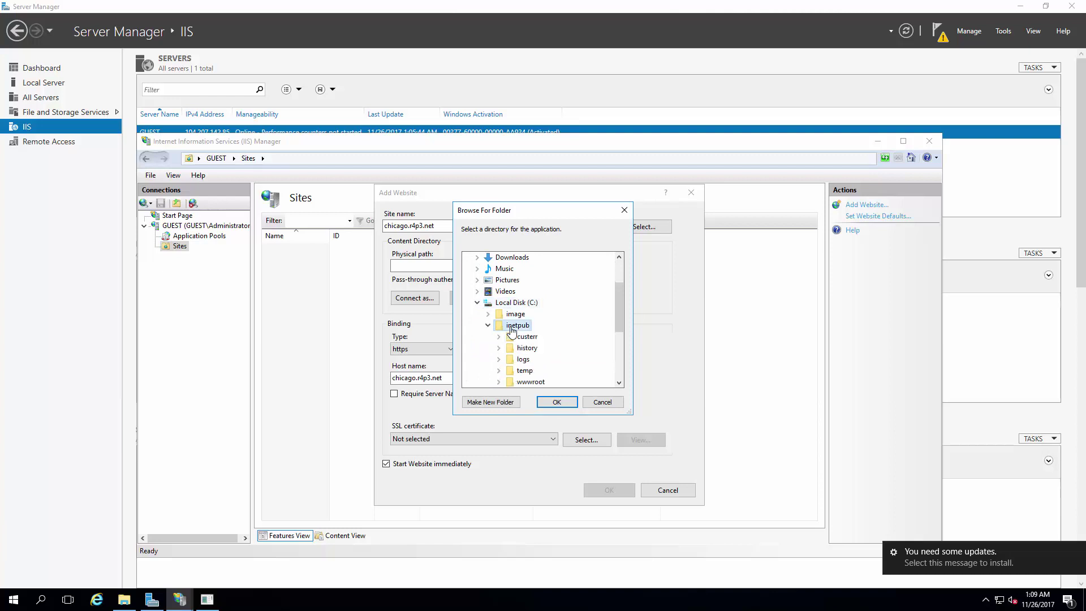
double_click(530, 381)
left_click(539, 359)
left_click(557, 401)
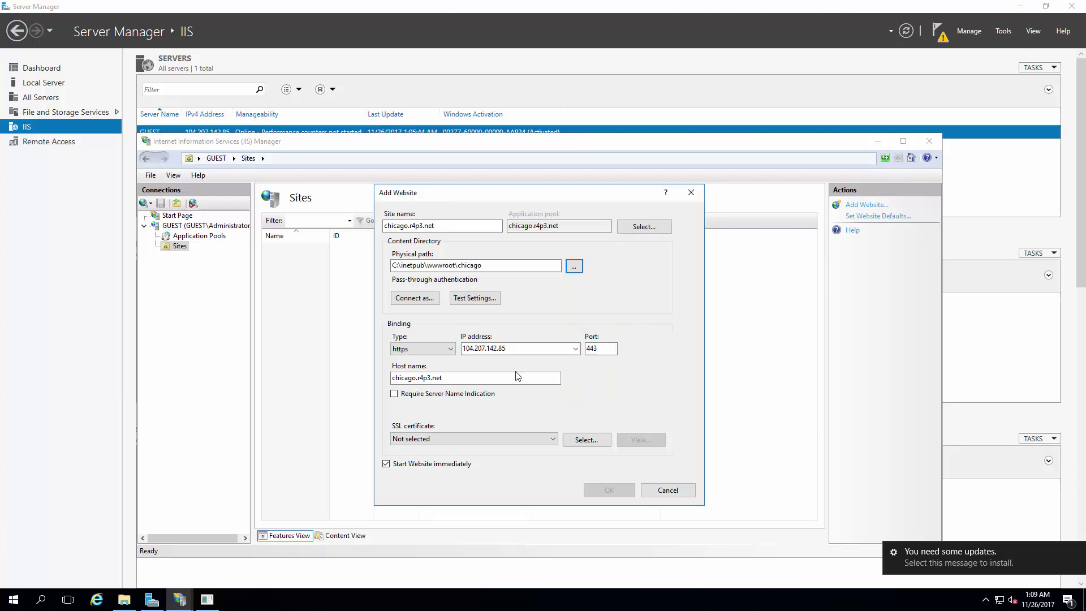
Step: Select the chicago.r4p3.net SSL certificate and create the website
left_click(418, 439)
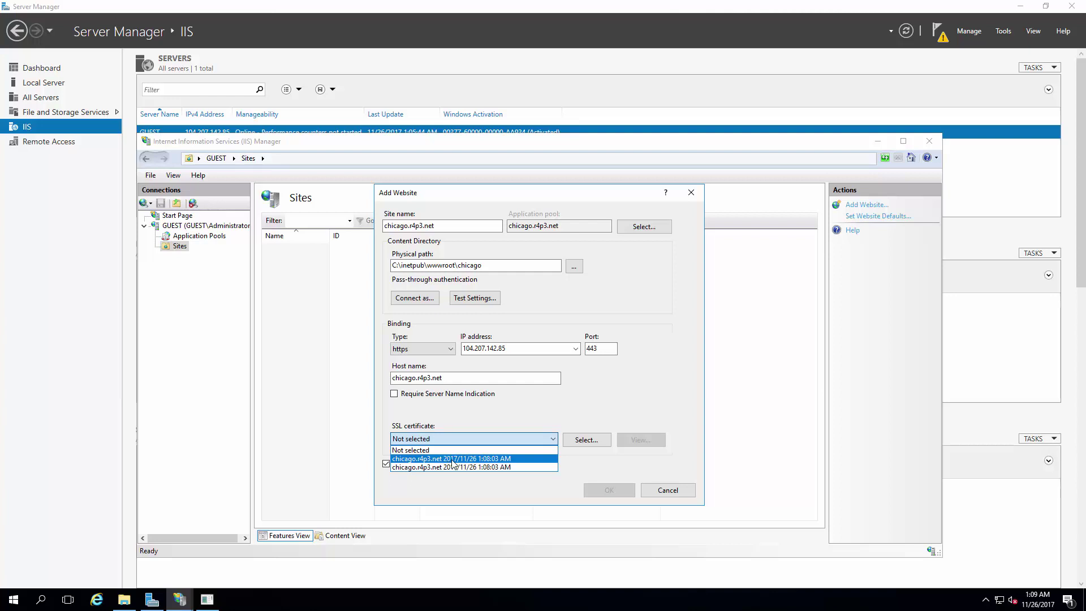
left_click(452, 459)
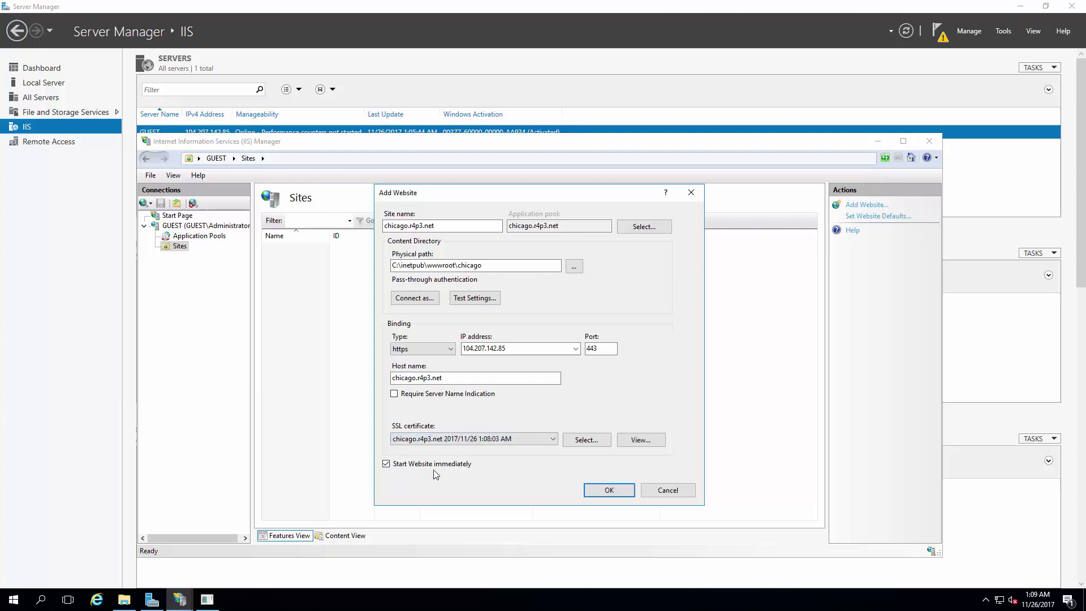
left_click(607, 492)
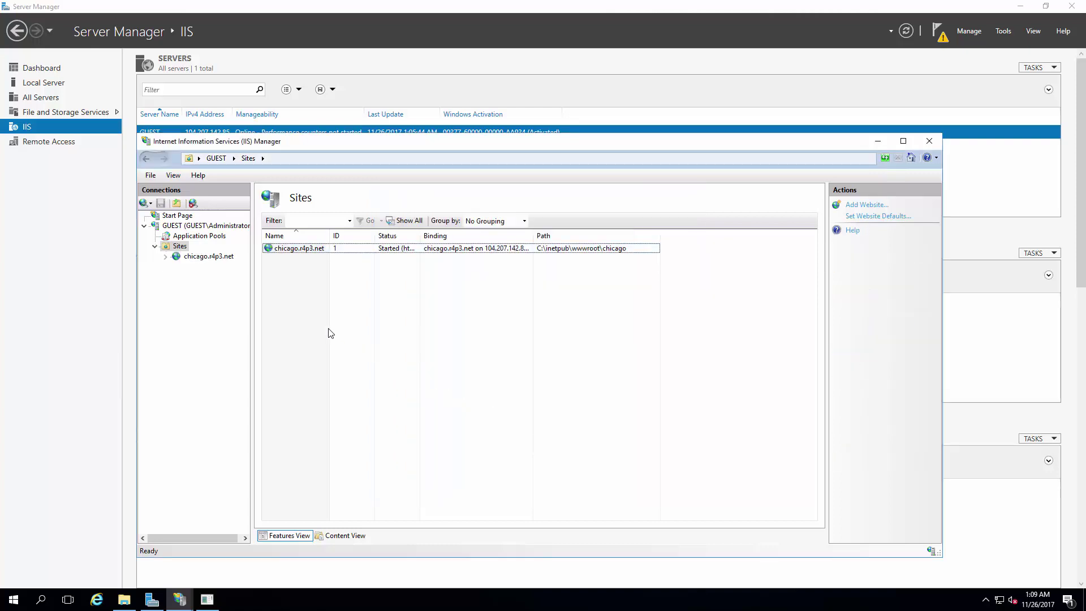
Step: Launch Internet Explorer and go to the pasted address chicago.r4p3.net
left_click(97, 599)
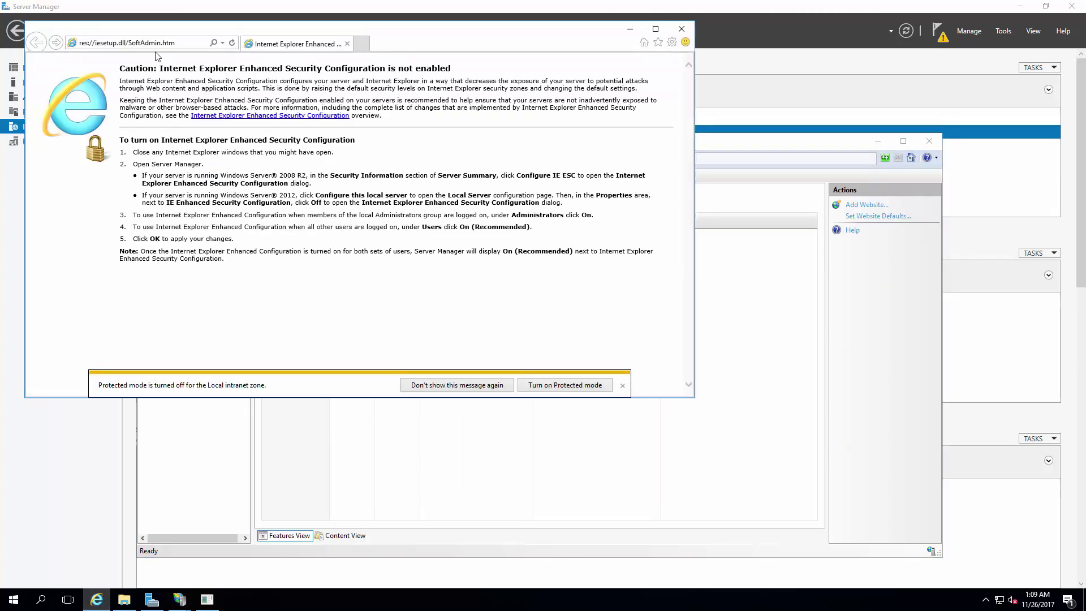
right_click(148, 41)
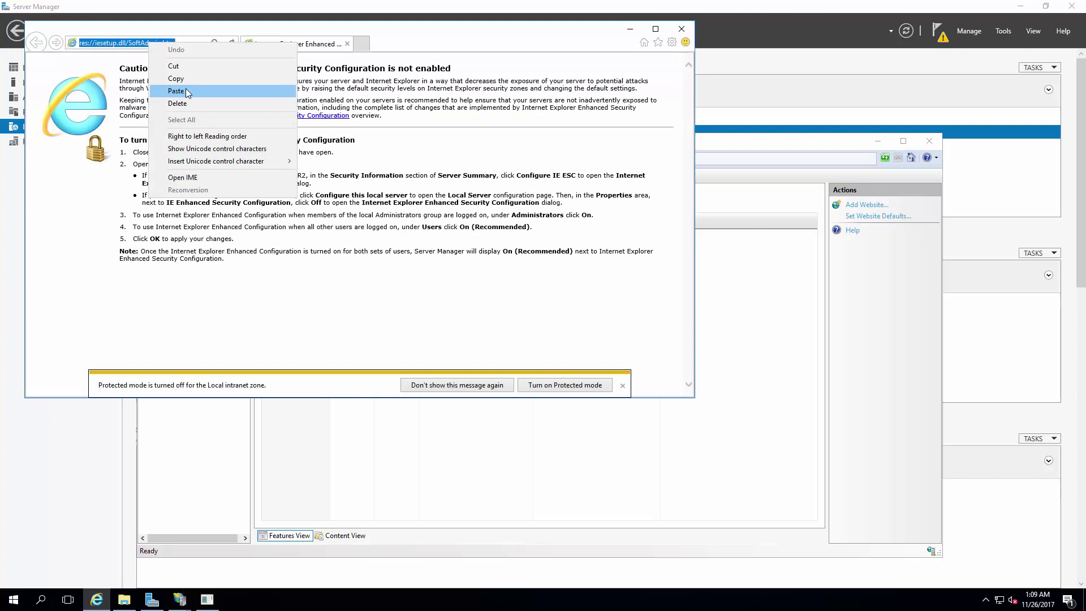
left_click(188, 91)
key("Return")
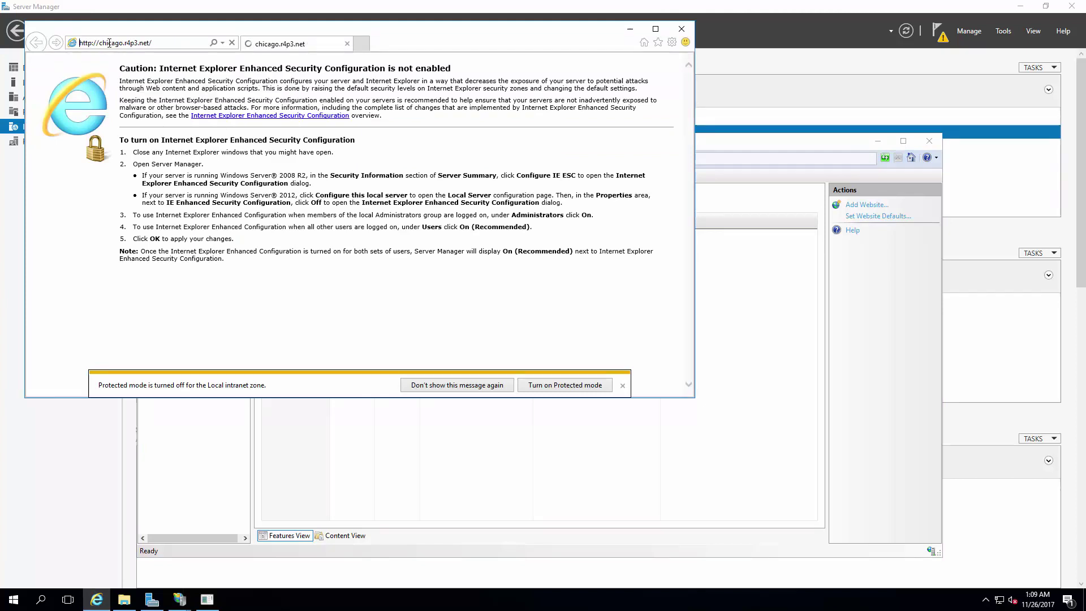
left_click(99, 42)
type("chicago.r4p3.net")
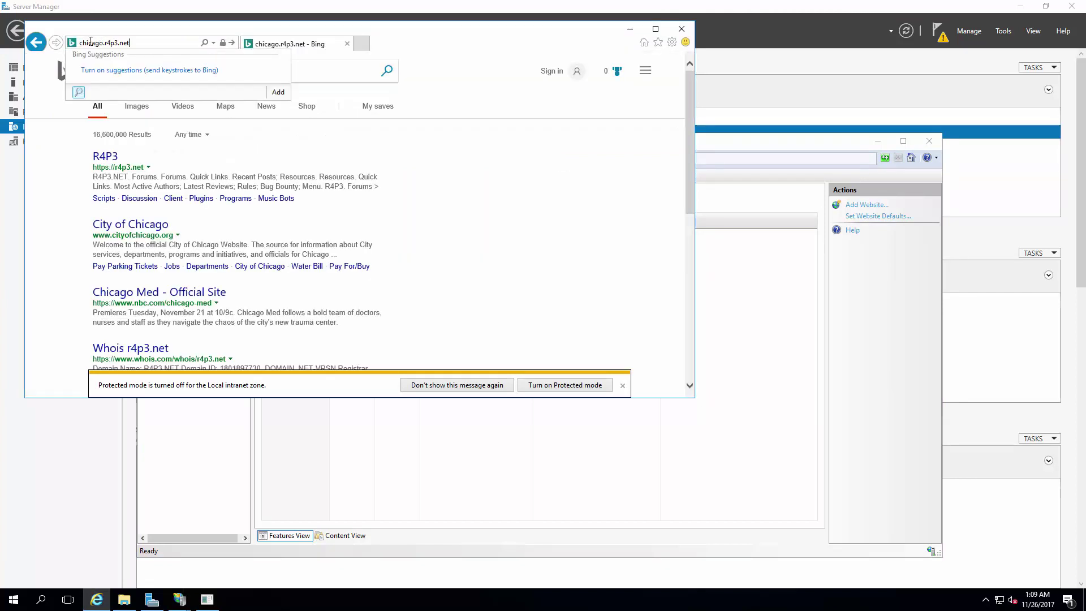
type("https://")
key("Return")
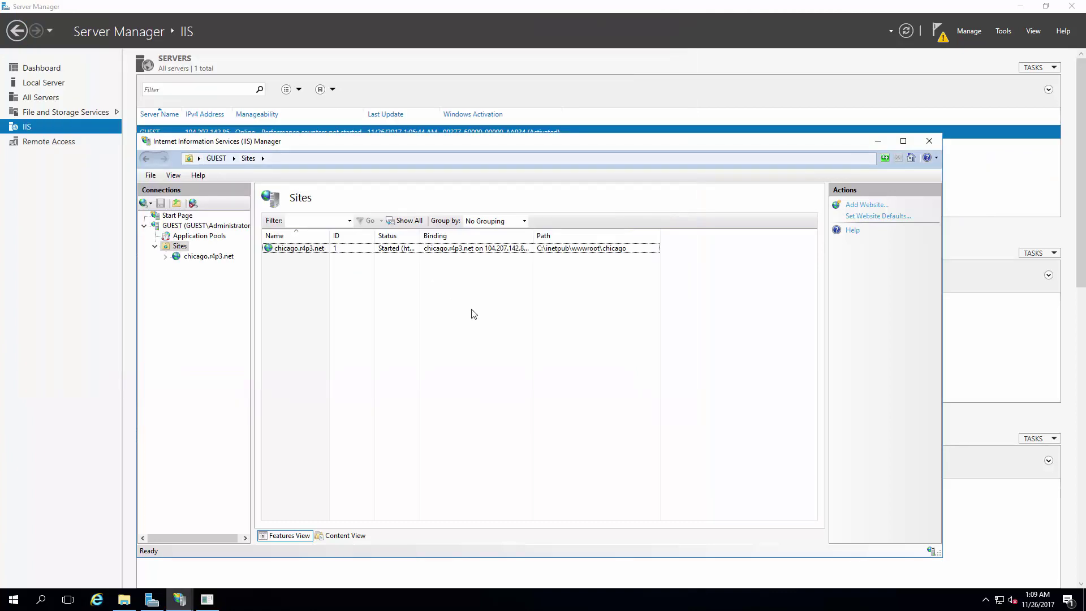
Step: Minimize IIS Manager and launch Remote Access Management for GUEST from the Remote Access page
left_click(878, 140)
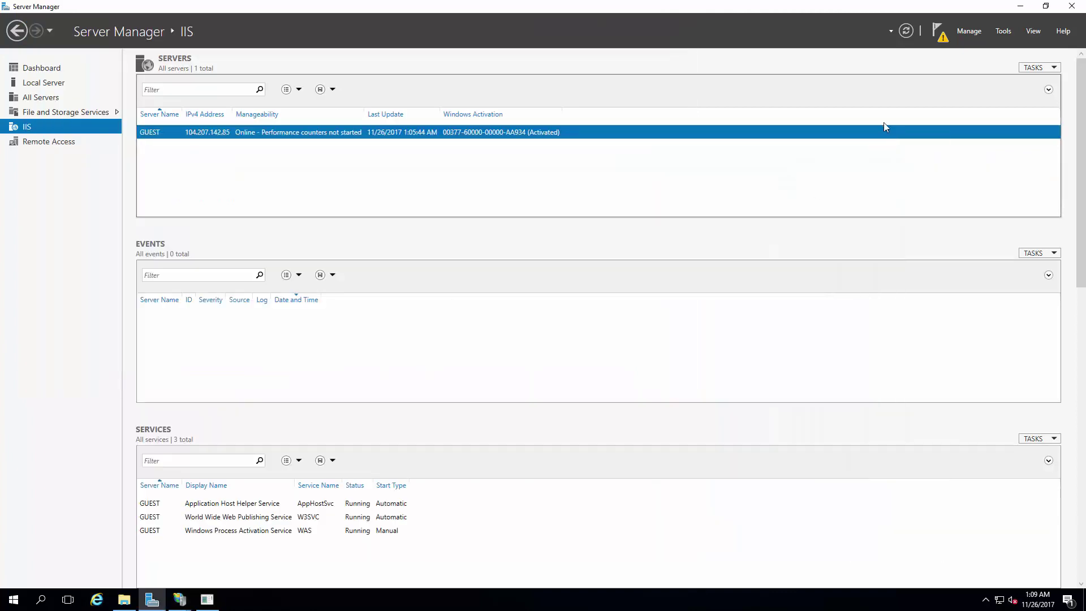
left_click(55, 141)
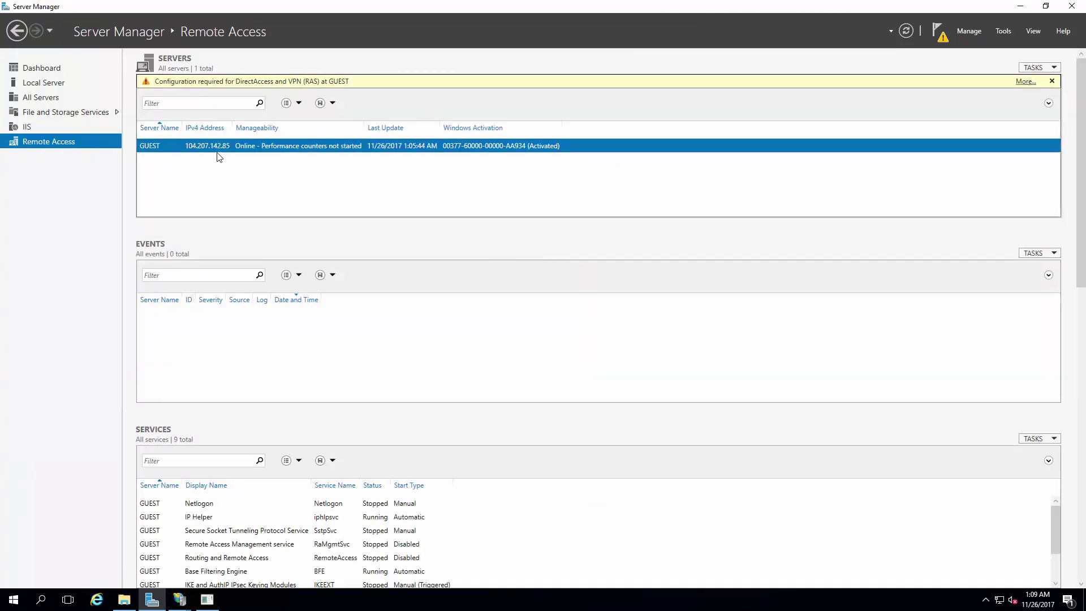
right_click(260, 146)
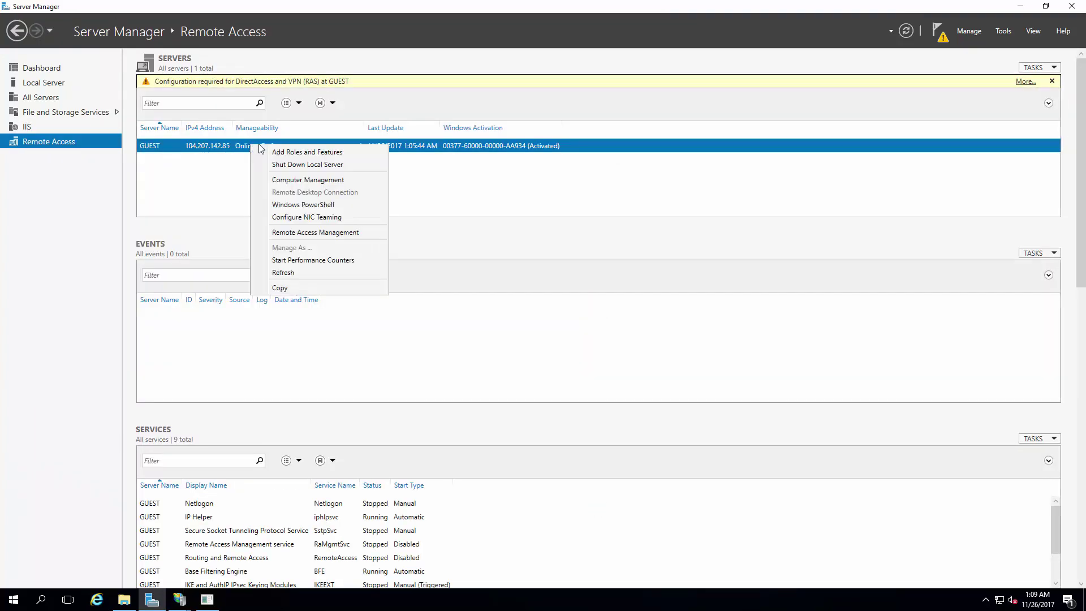
left_click(298, 232)
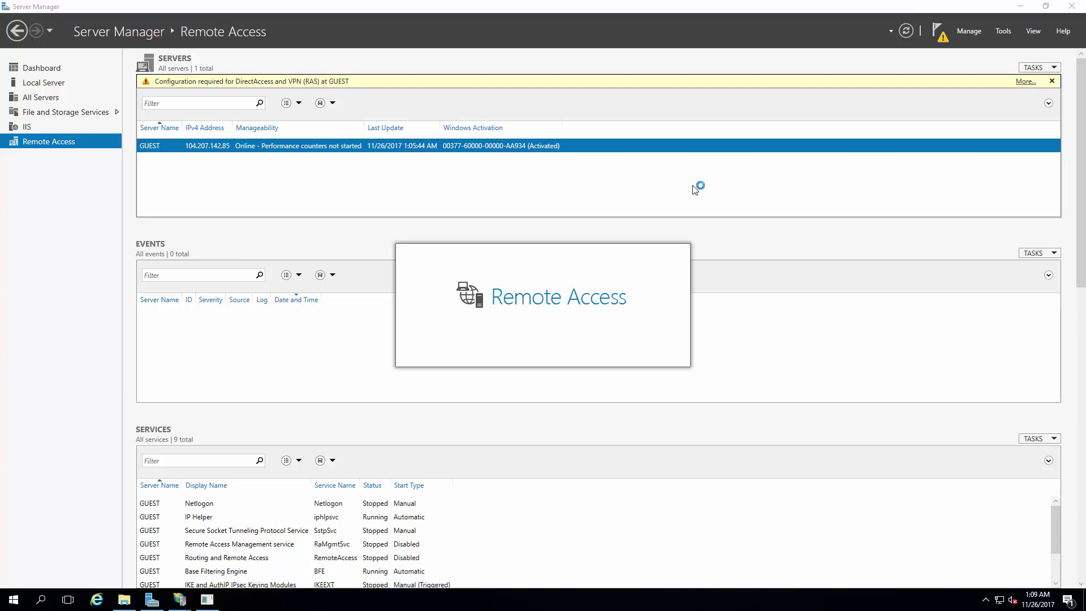
left_click(1019, 7)
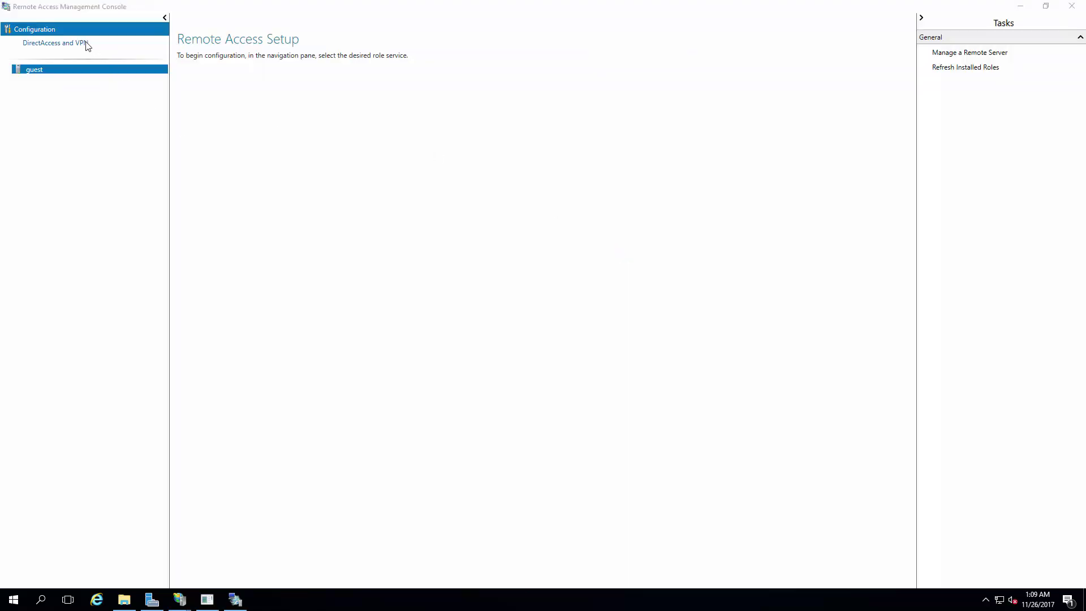
Step: Run the DirectAccess and VPN Getting Started Wizard and choose Deploy VPN only
left_click(85, 43)
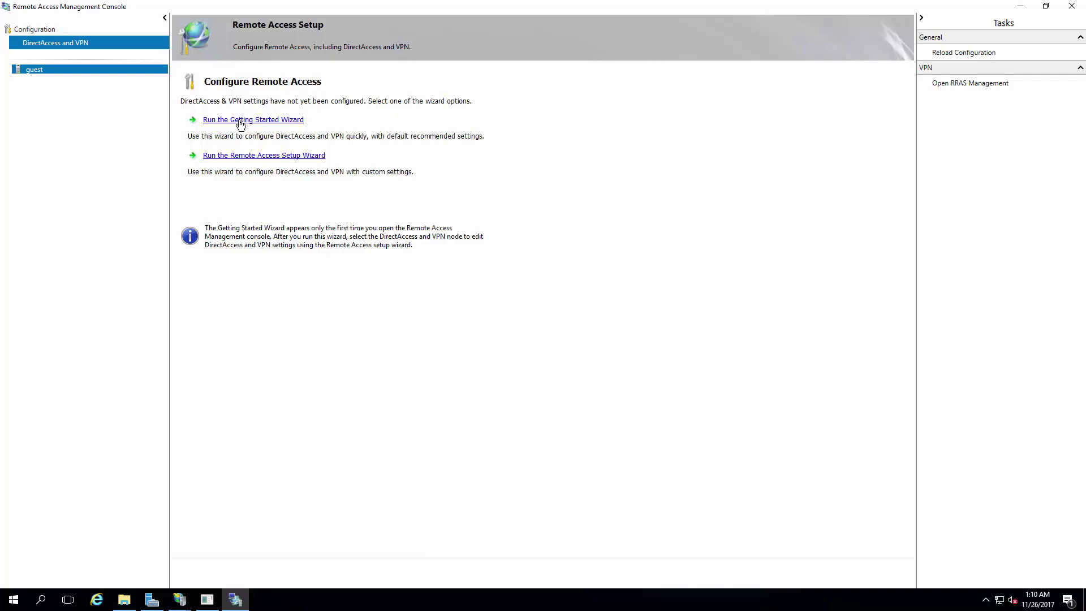
left_click(259, 156)
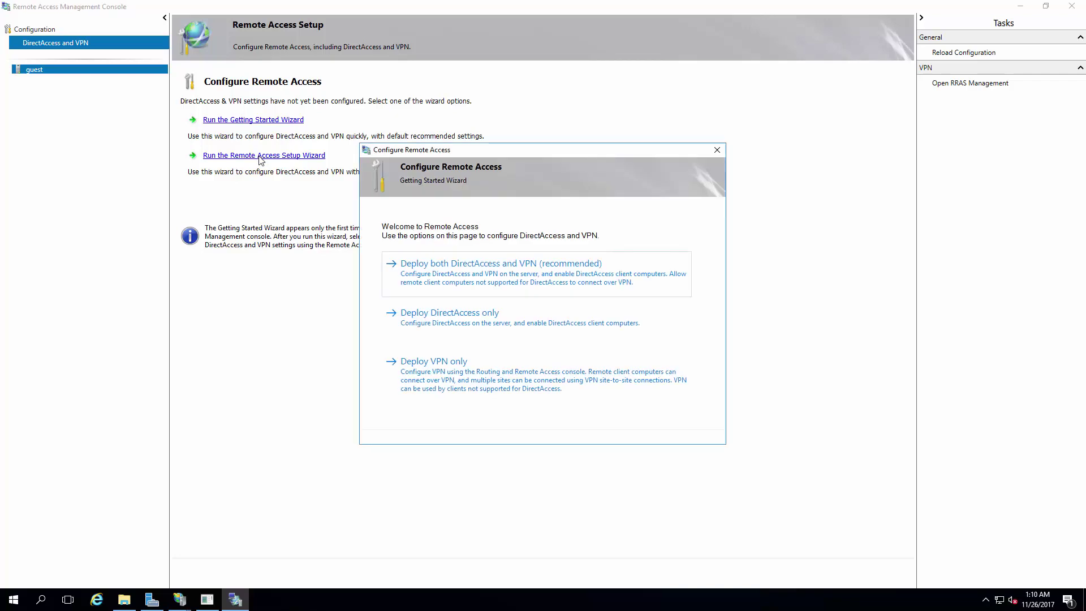
left_click(448, 374)
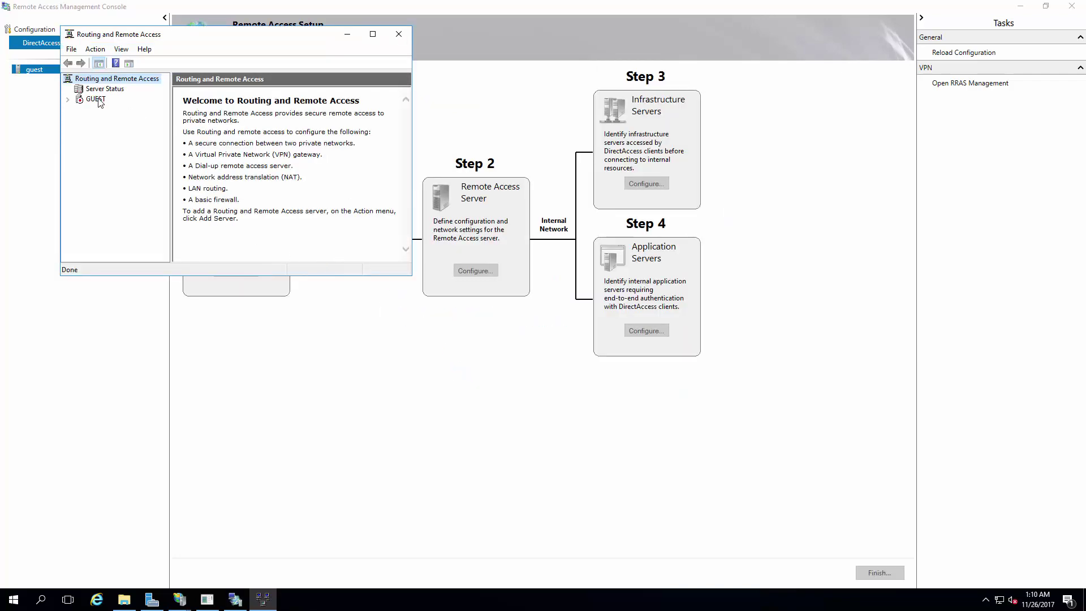
Step: Configure GUEST with custom VPN access and NAT, start the service, and expand IPv4
right_click(98, 98)
left_click(122, 107)
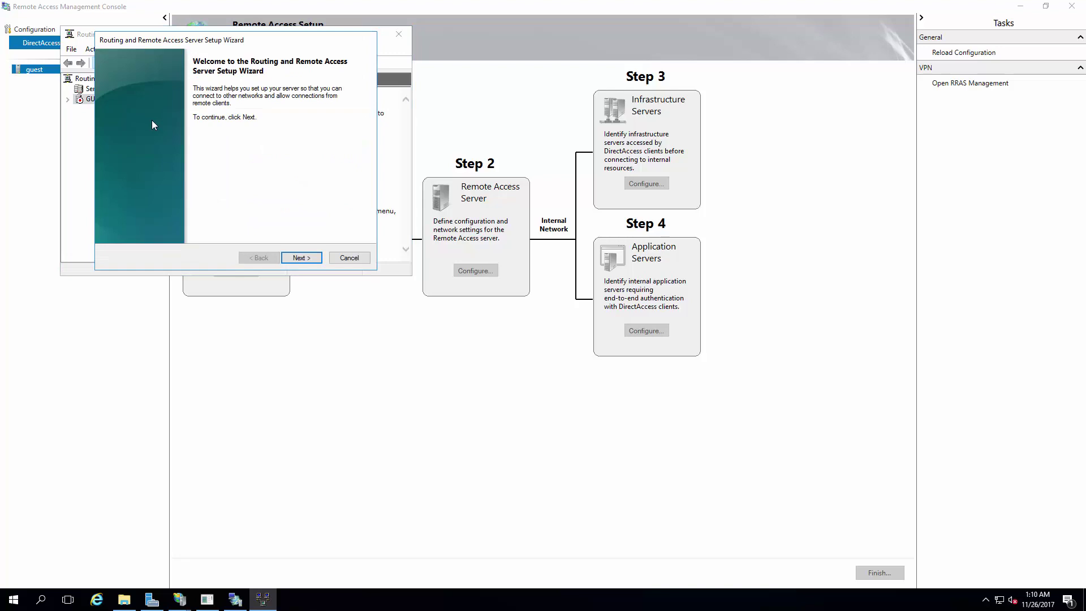
left_click(302, 258)
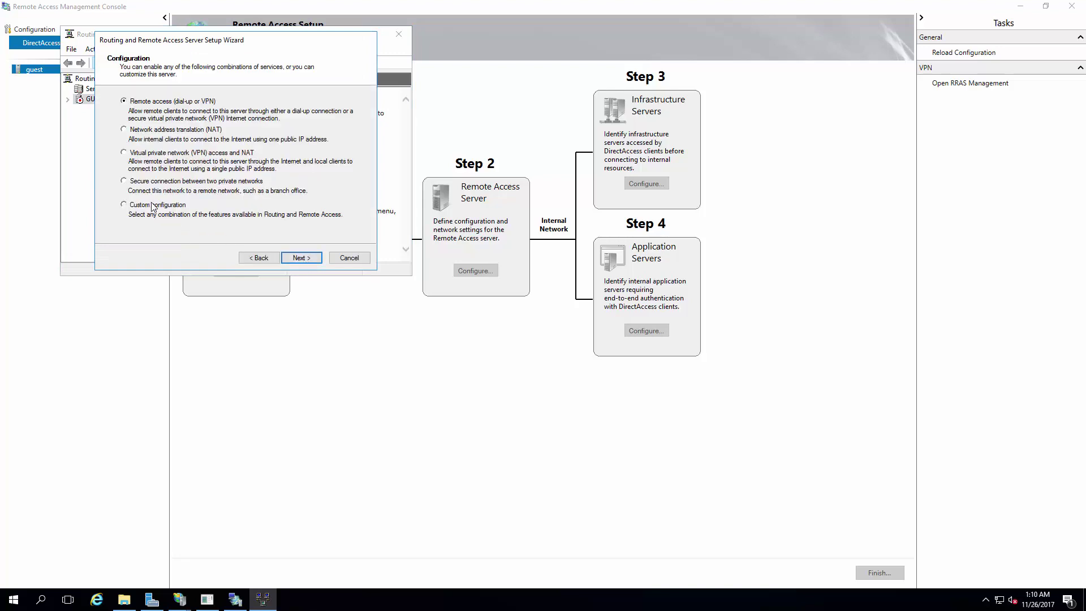
left_click(151, 204)
left_click(304, 257)
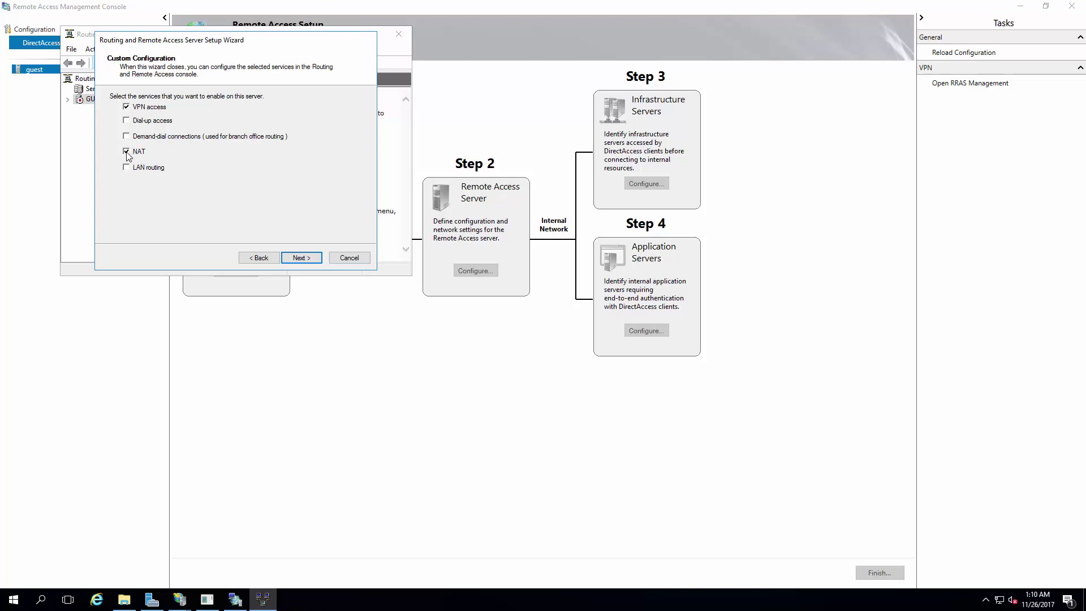
left_click(299, 259)
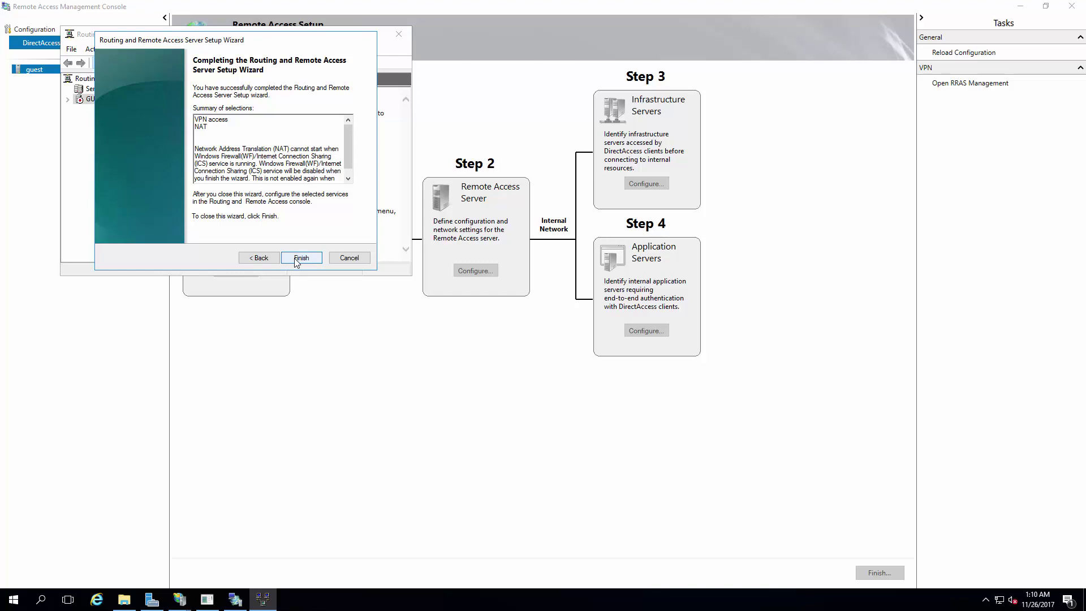
left_click(297, 259)
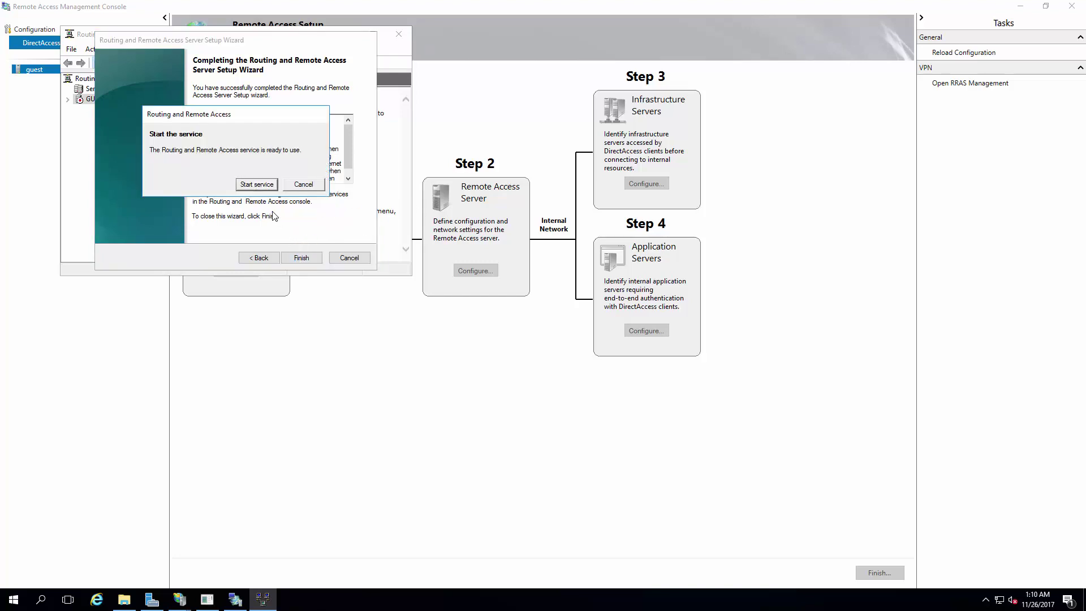
left_click(263, 186)
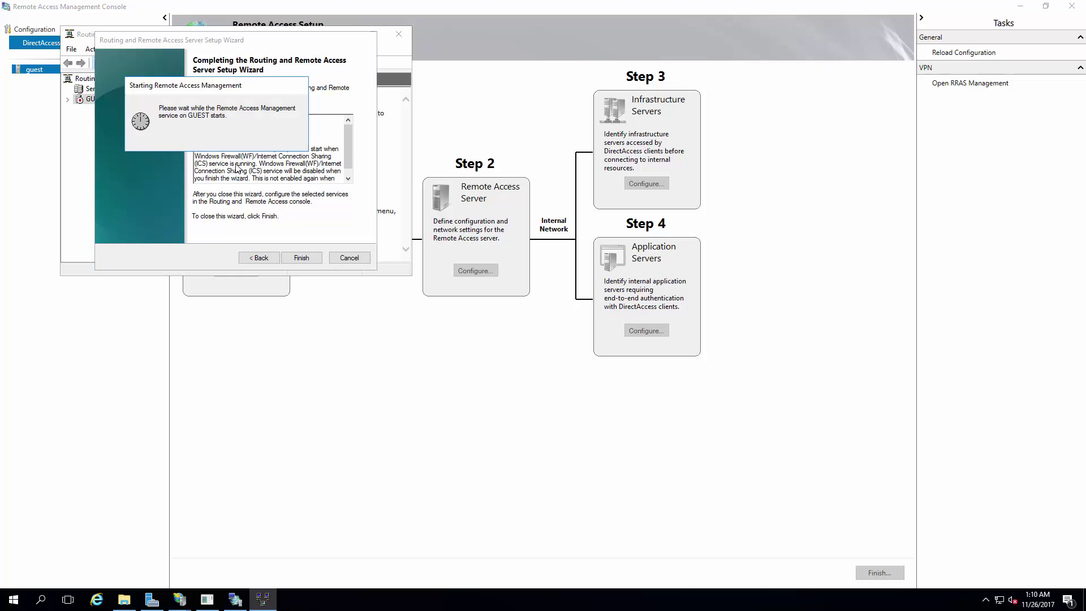
left_click(68, 100)
left_click(79, 151)
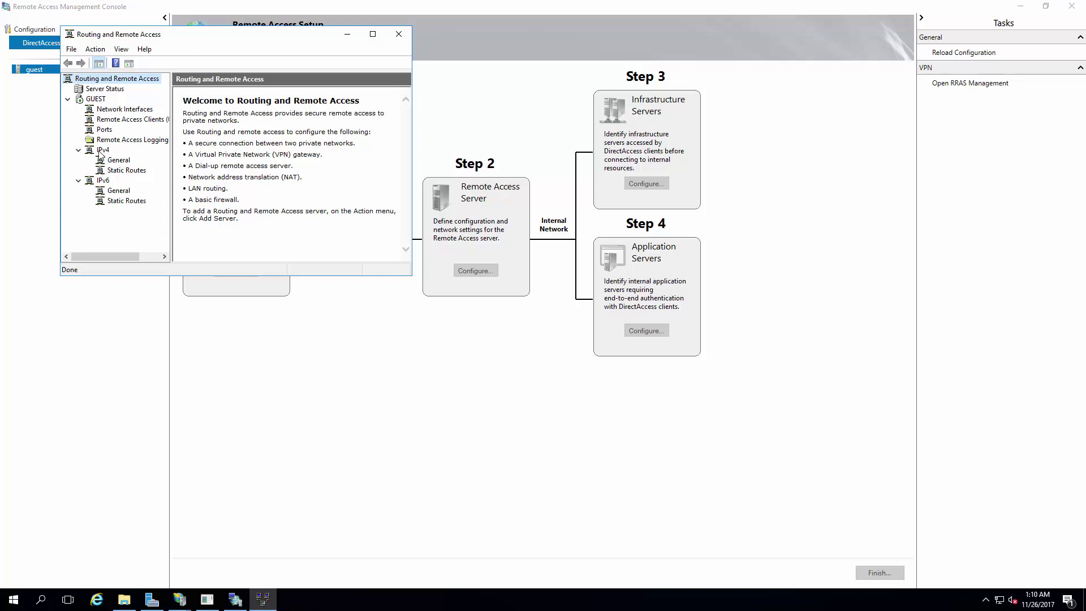
Step: Browse the IPv4 settings and VPN ports lists under GUEST
left_click(79, 150)
left_click(79, 149)
left_click(103, 151)
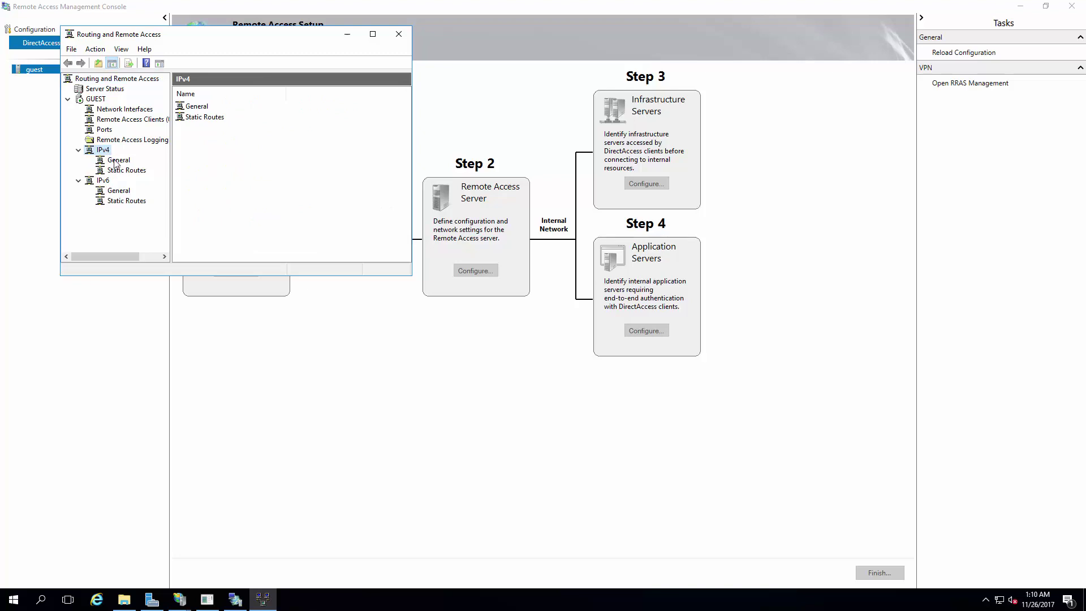
left_click(104, 130)
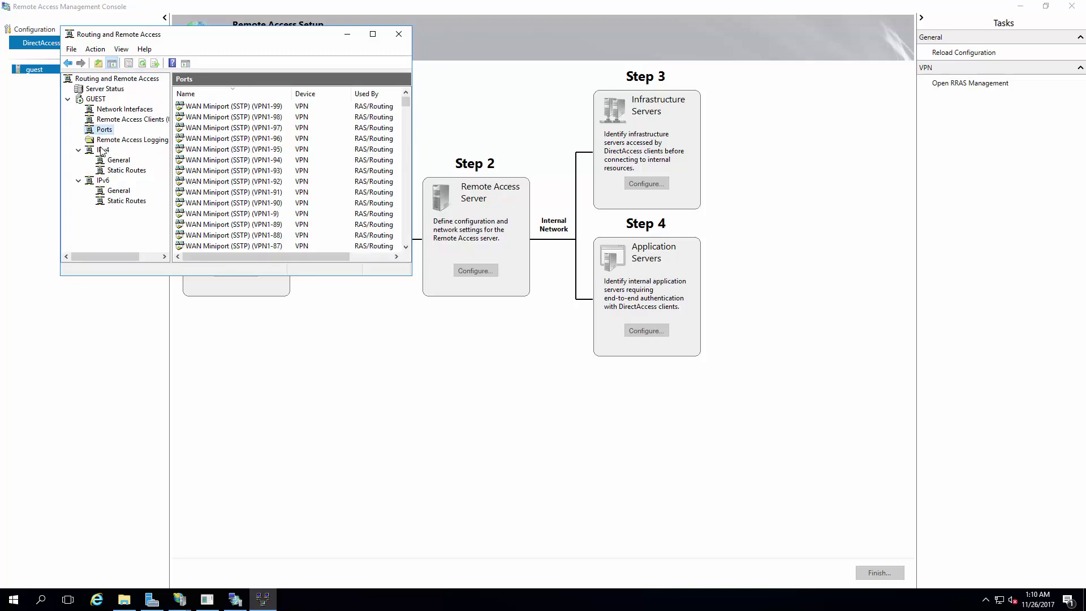
left_click(101, 150)
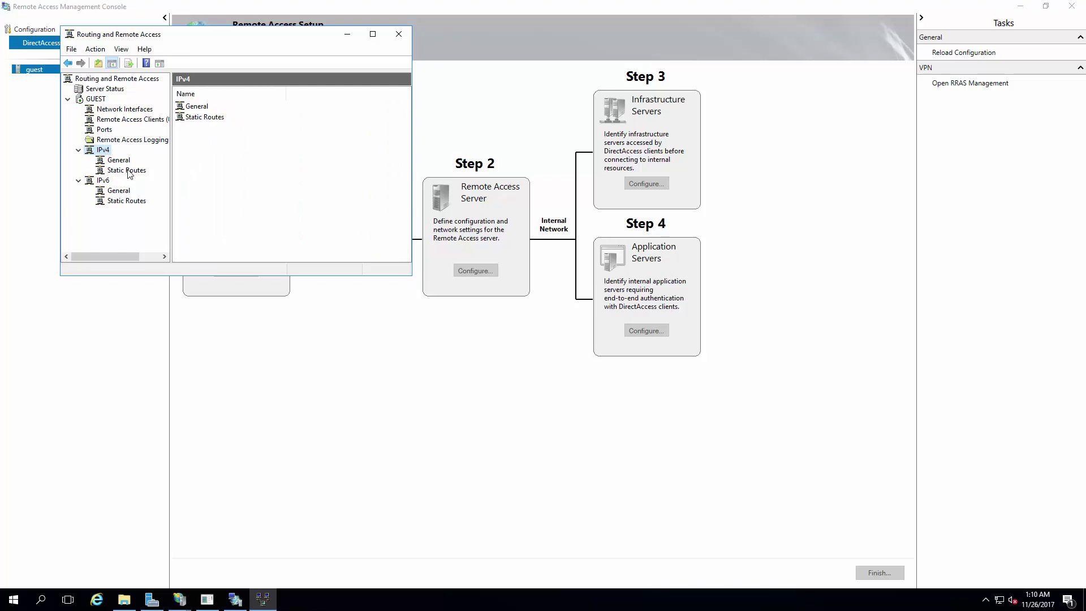
Step: Open the IPv4 column chooser, cancel it, and select the GUEST server
right_click(111, 151)
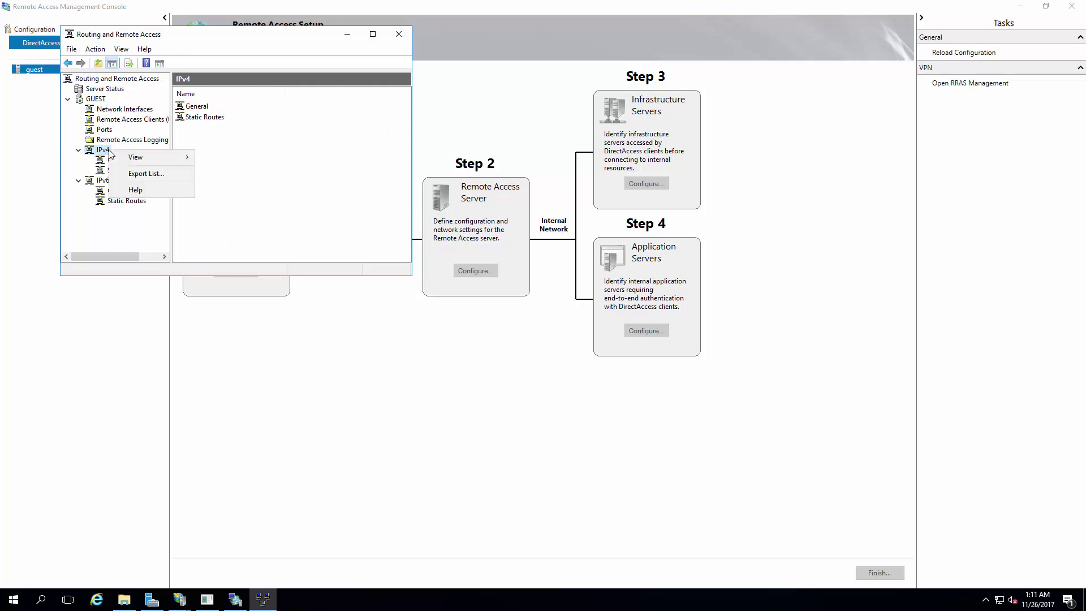
mouse_move(151, 163)
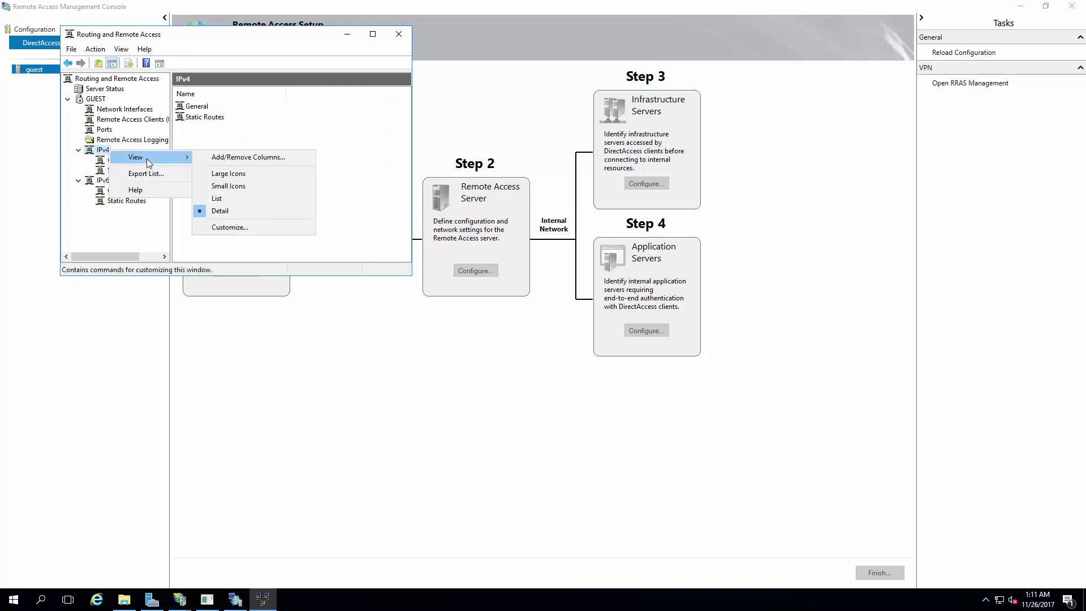
left_click(103, 150)
right_click(103, 150)
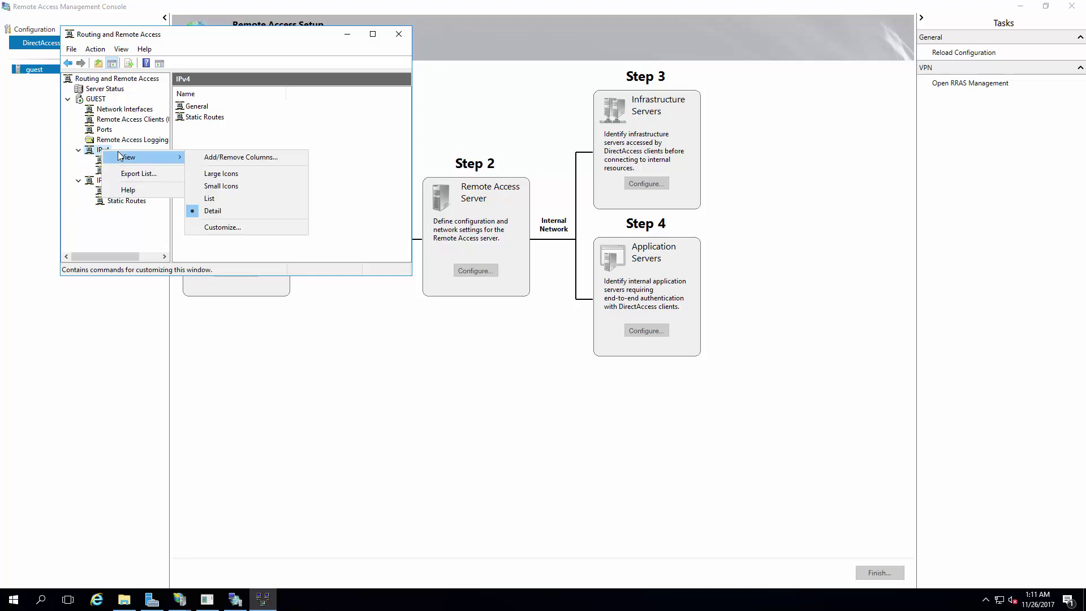
left_click(228, 157)
key("Escape")
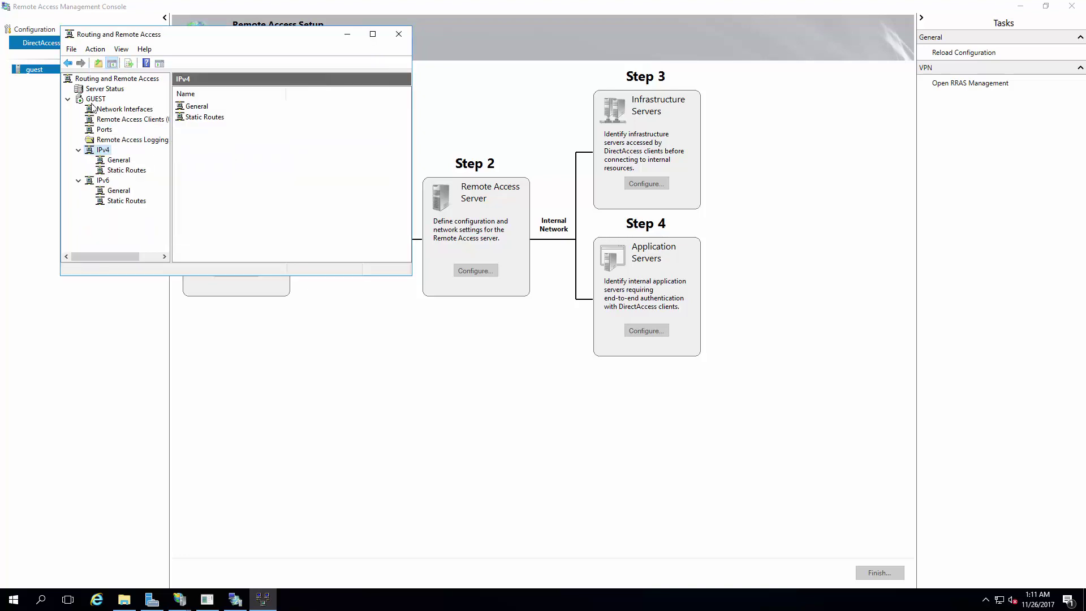
left_click(95, 100)
Step: Disable Routing and Remote Access on GUEST, confirming removal of the router configuration
right_click(96, 101)
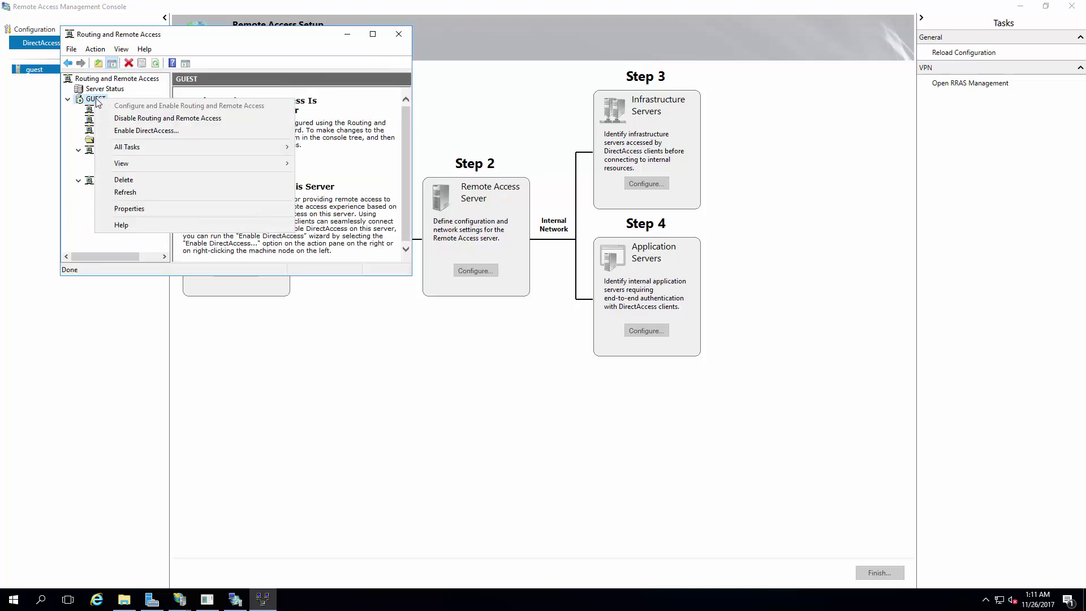
left_click(140, 118)
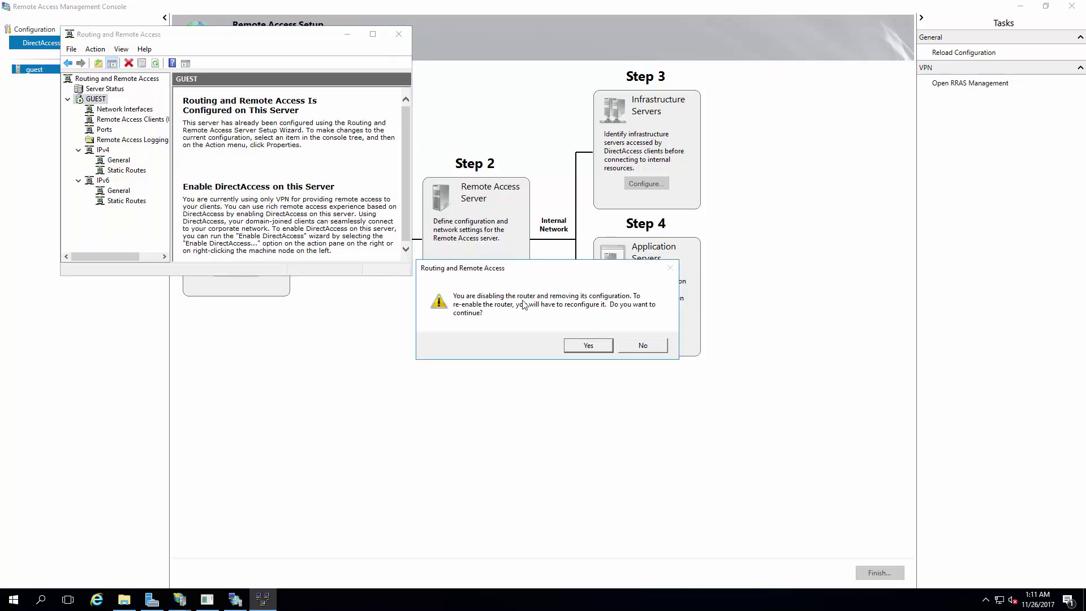
left_click(583, 345)
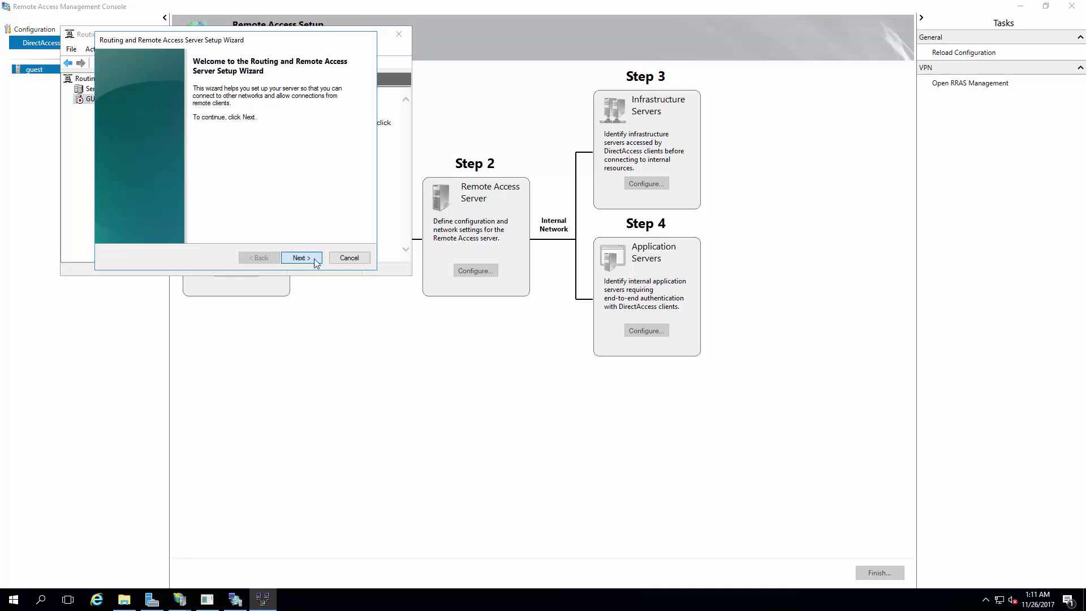
Step: Rerun the setup wizard with custom VPN access and NAT, then start the service
left_click(309, 259)
left_click(155, 205)
left_click(298, 256)
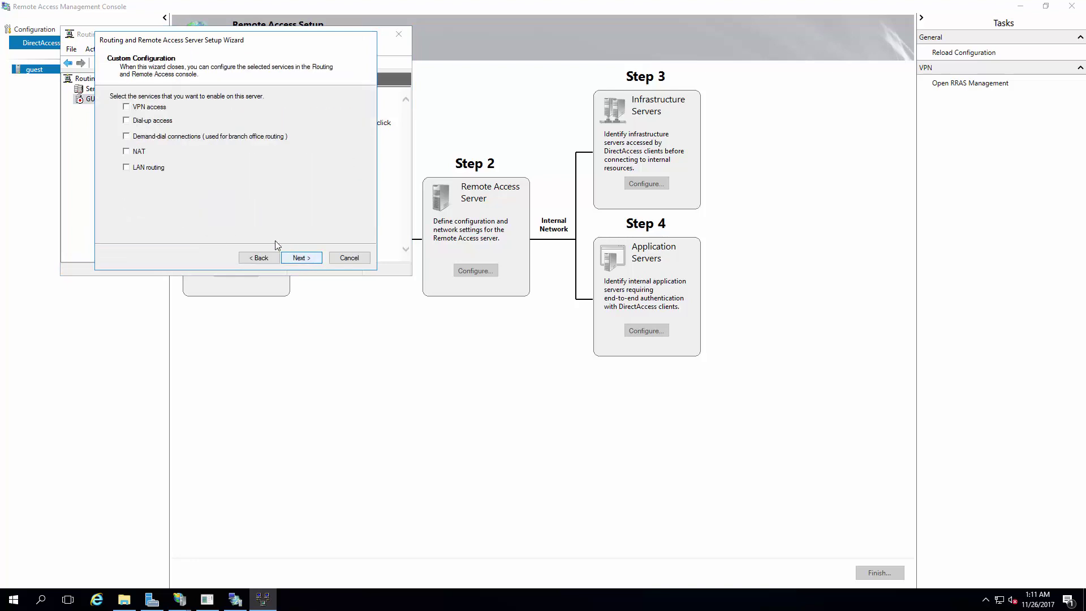
left_click(151, 107)
left_click(142, 151)
left_click(308, 261)
left_click(300, 259)
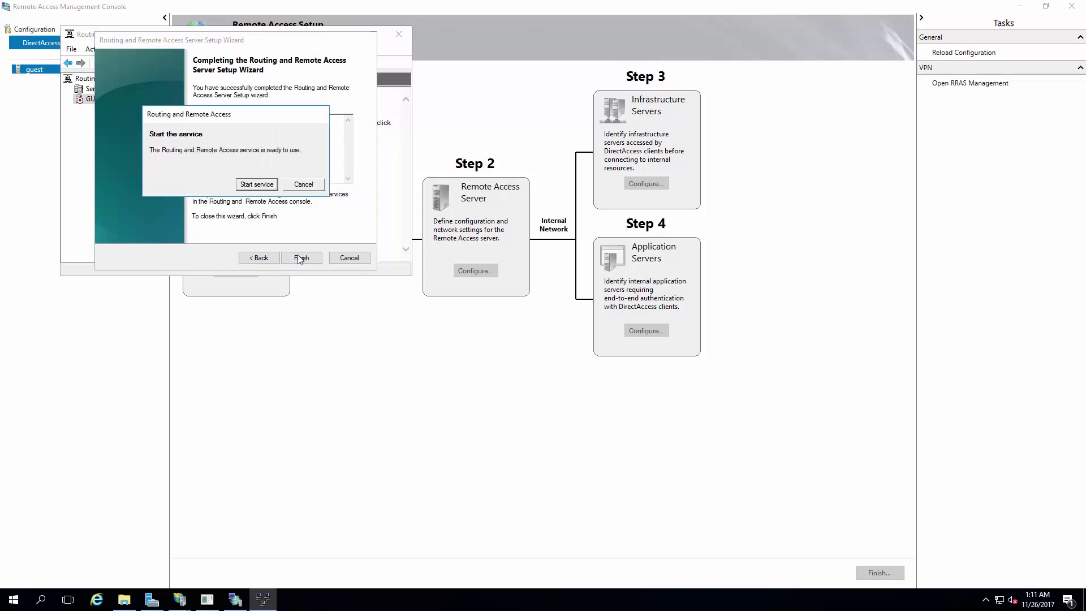
left_click(265, 185)
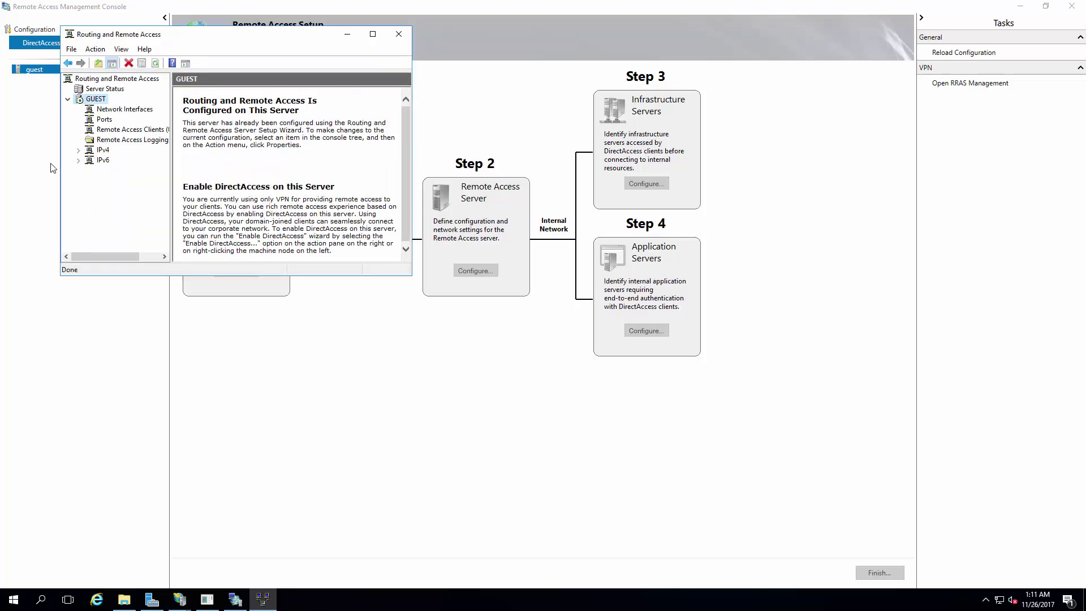
Step: Inspect the IPv4 NAT and IGMP entries, then return to the GUEST summary
left_click(78, 151)
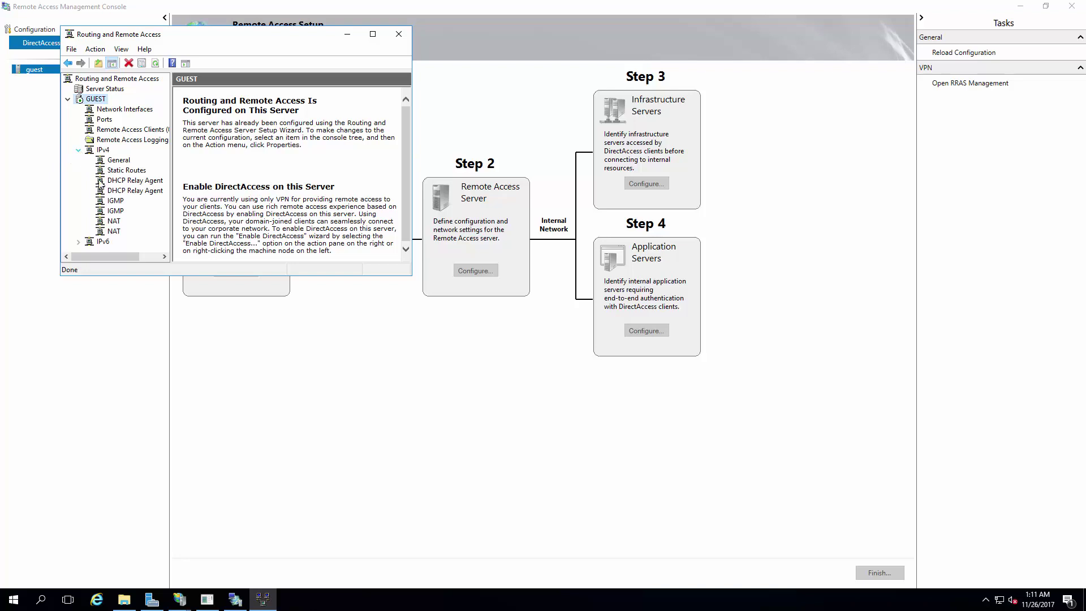
left_click(115, 231)
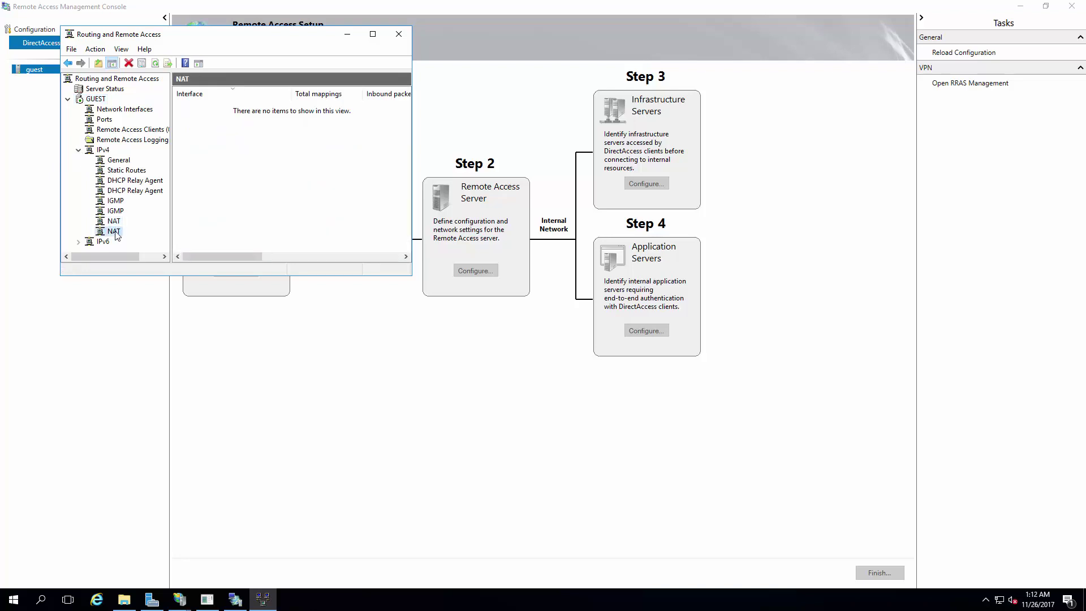
left_click(115, 211)
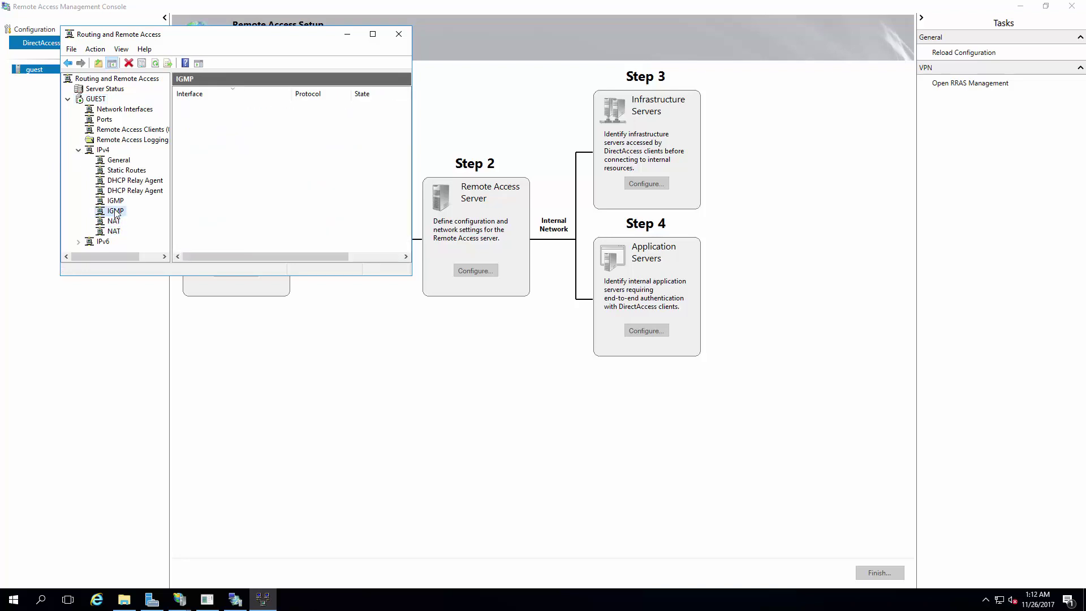
left_click(102, 150)
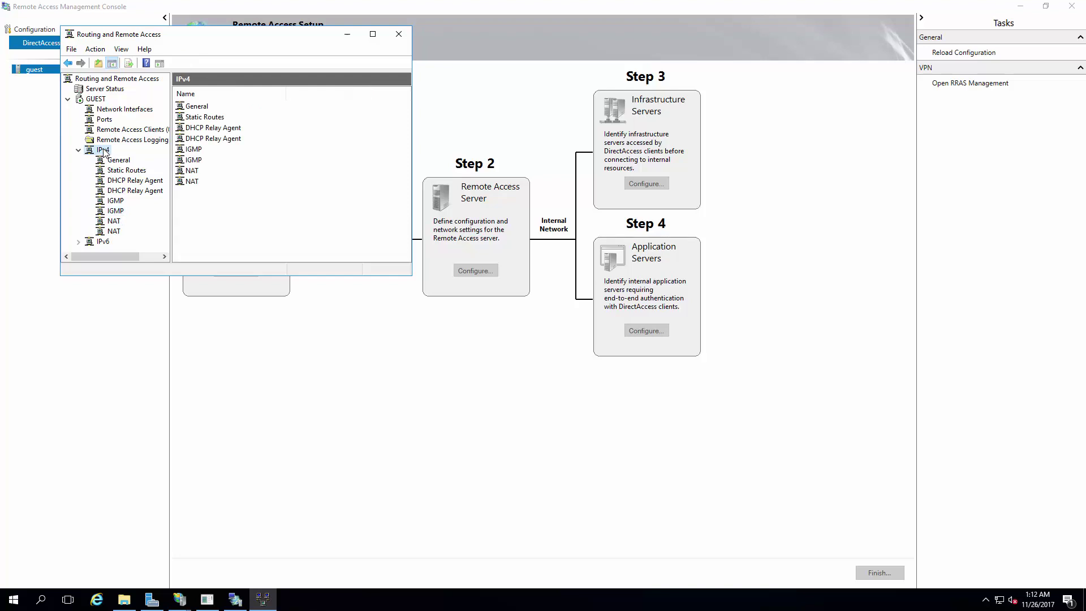
right_click(103, 150)
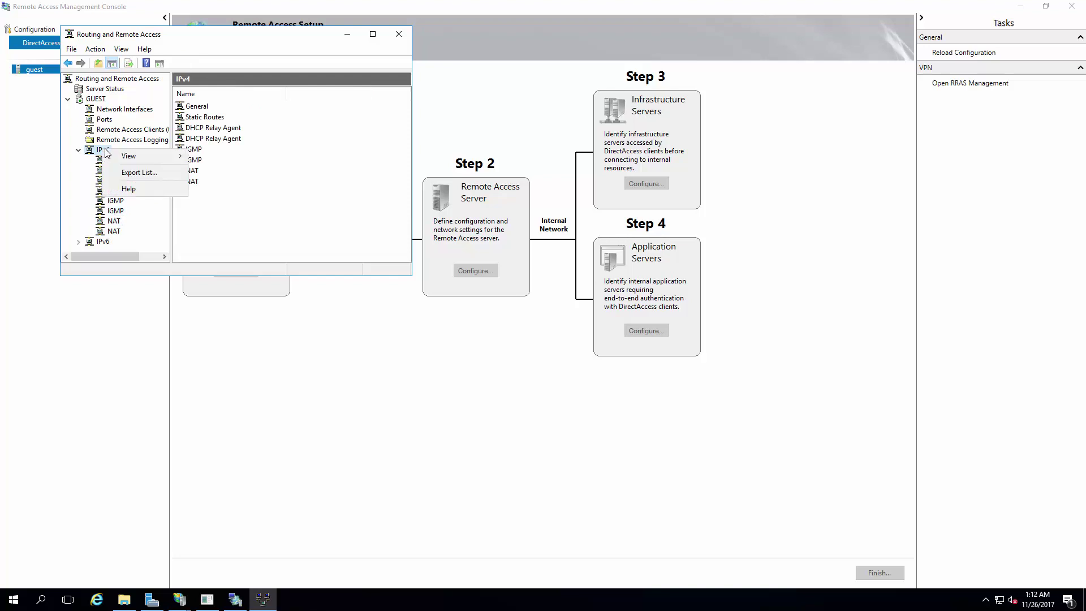
left_click(95, 99)
Step: Remove GUEST from the console and re-add the local computer via Server Status
right_click(98, 100)
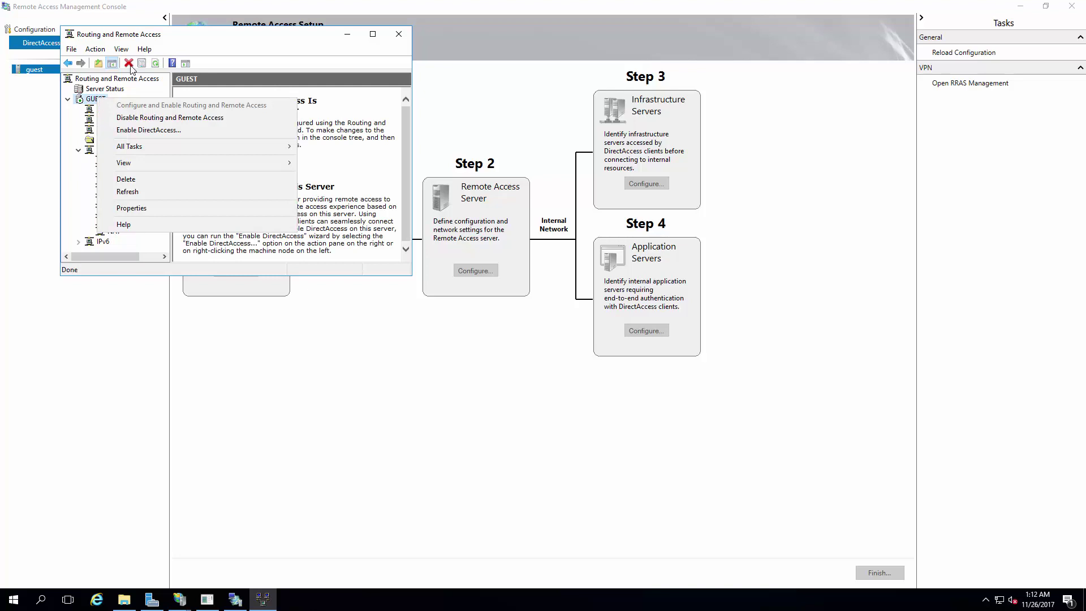
left_click(129, 63)
left_click(112, 92)
right_click(107, 90)
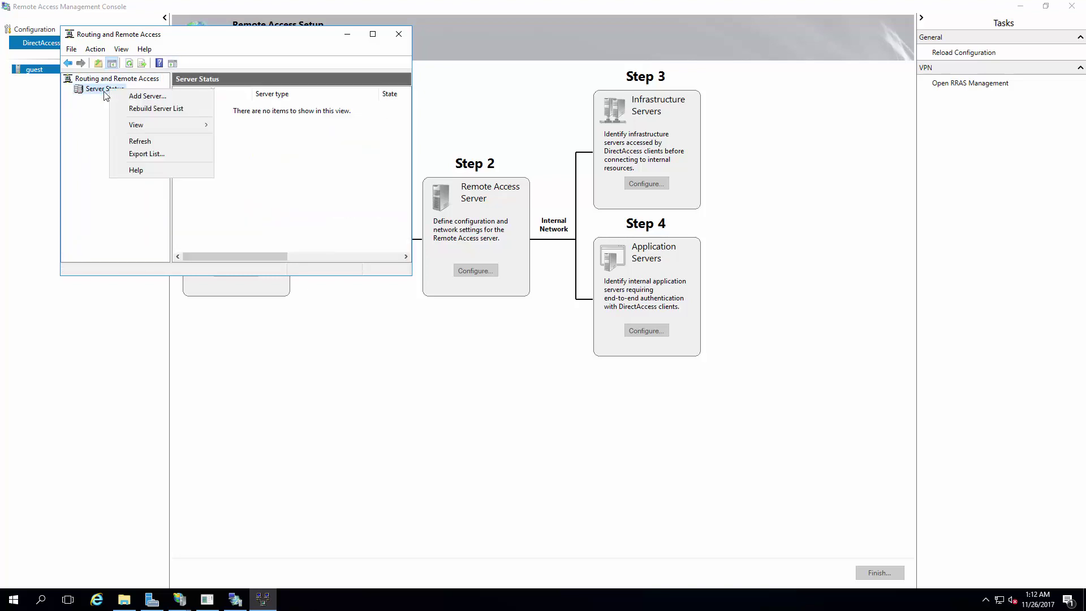
left_click(89, 111)
right_click(117, 92)
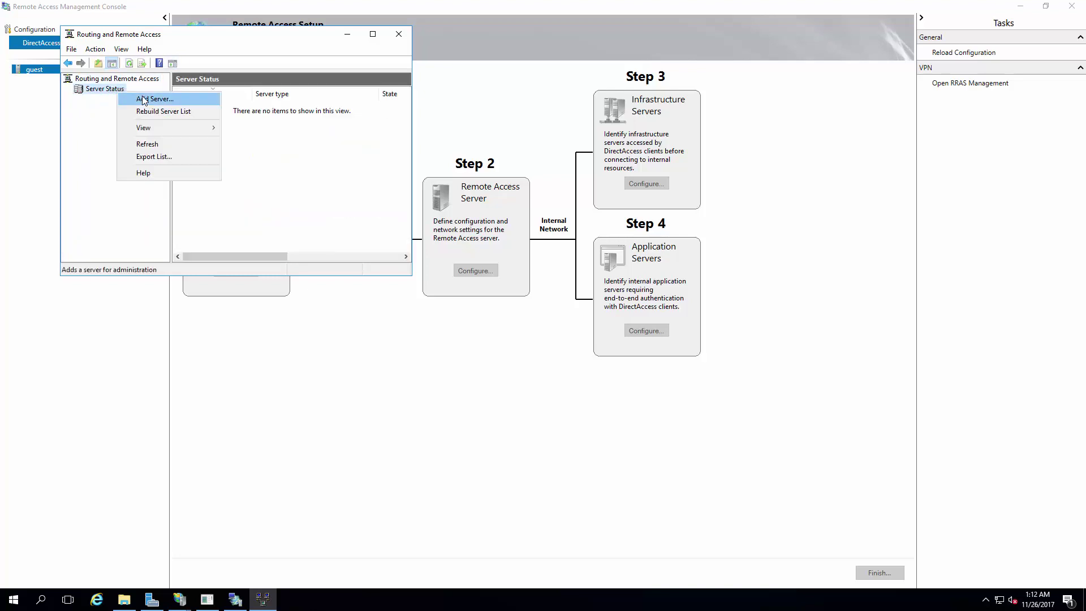
left_click(140, 97)
left_click(269, 219)
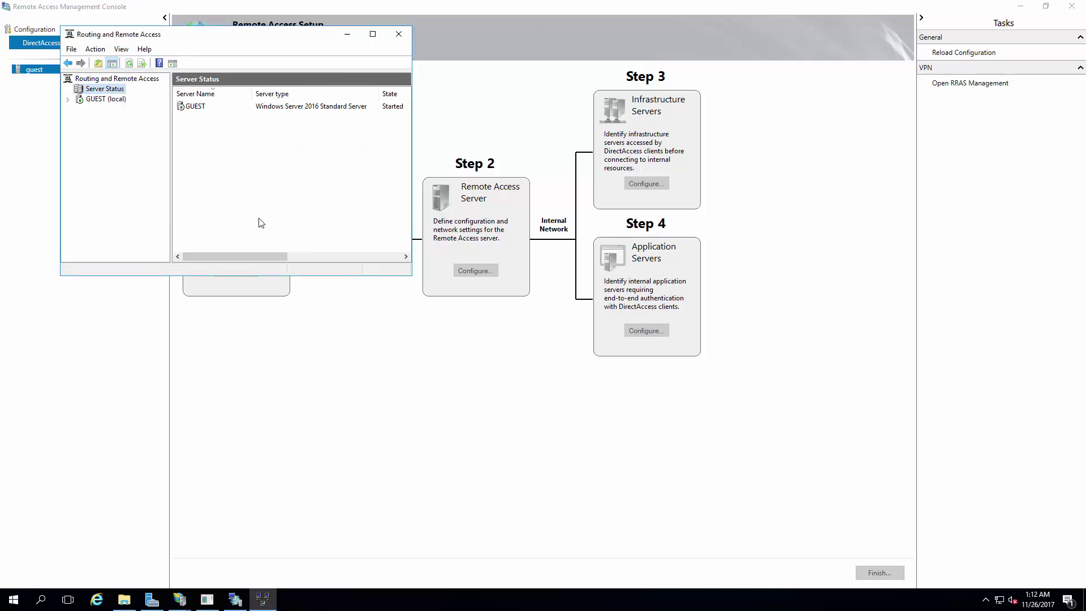
Step: Under IPv4 > NAT, add Ethernet as a public interface with NAT enabled
left_click(80, 99)
left_click(68, 99)
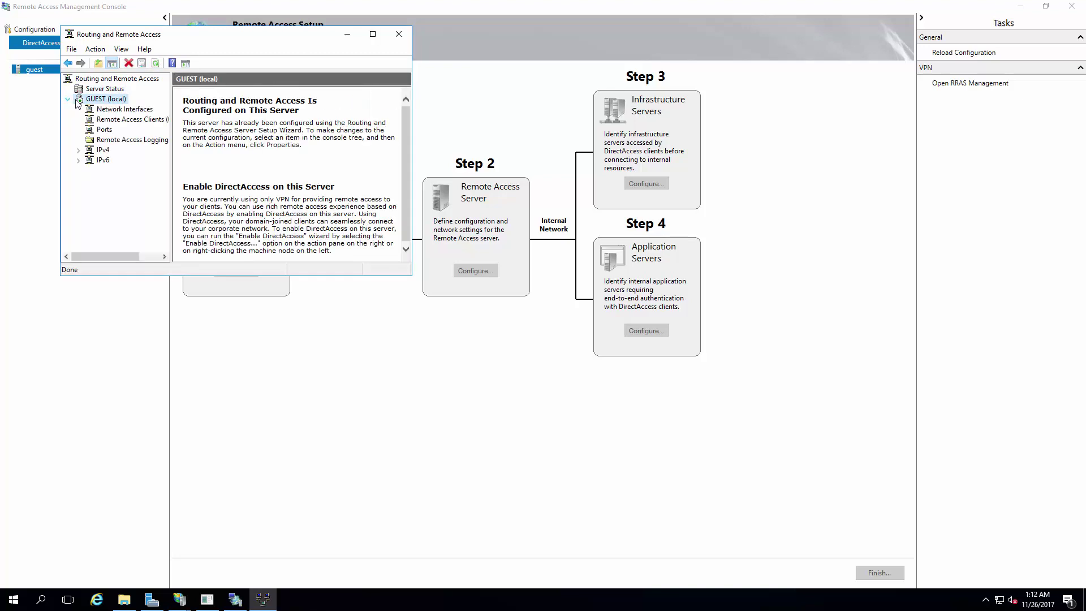
left_click(79, 160)
left_click(79, 150)
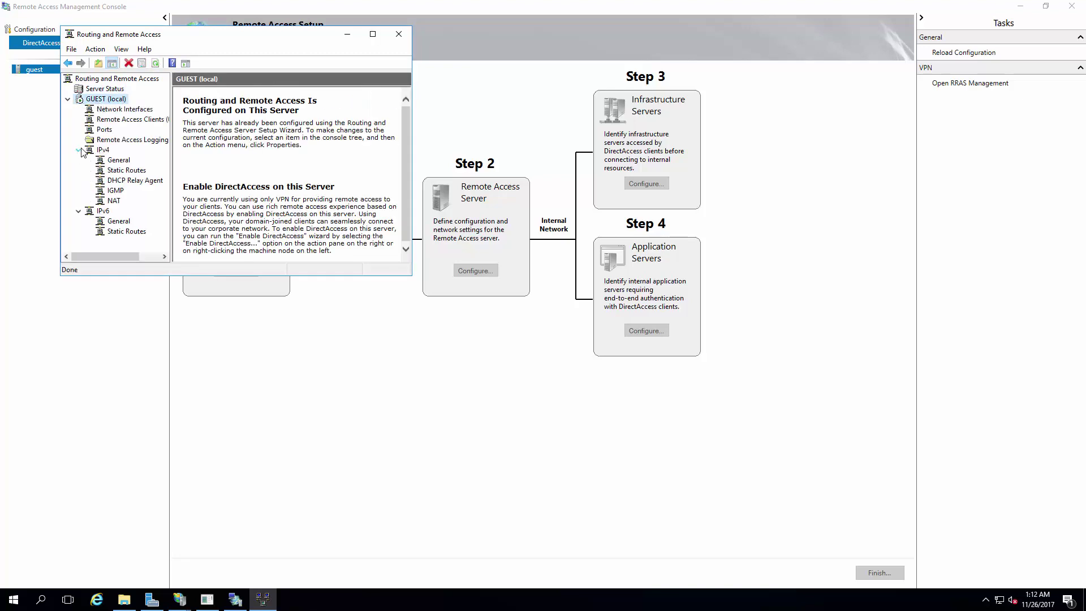
left_click(114, 201)
right_click(214, 169)
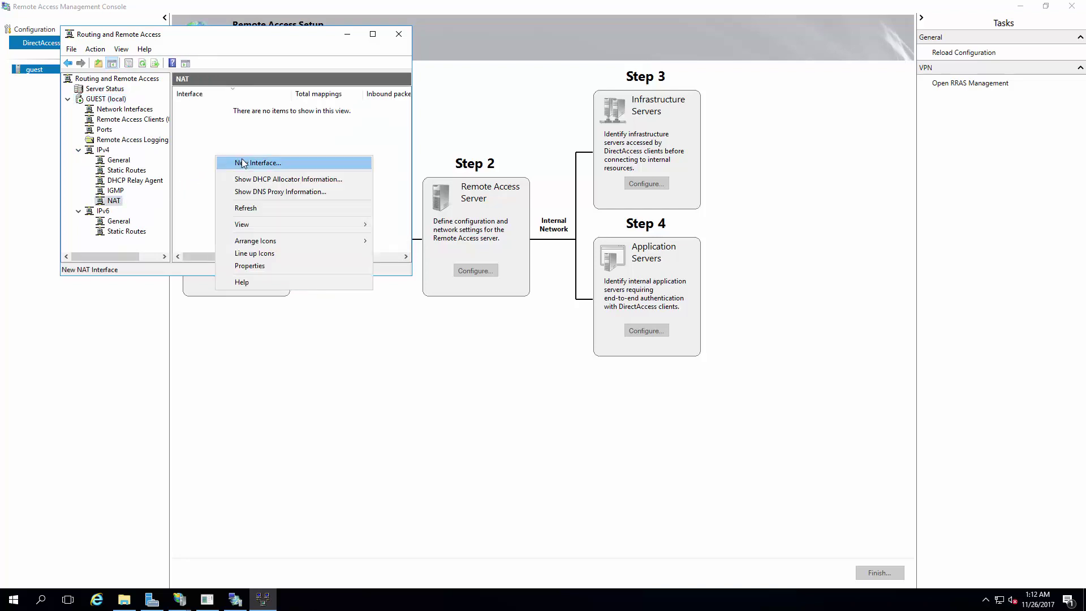
left_click(238, 160)
double_click(167, 96)
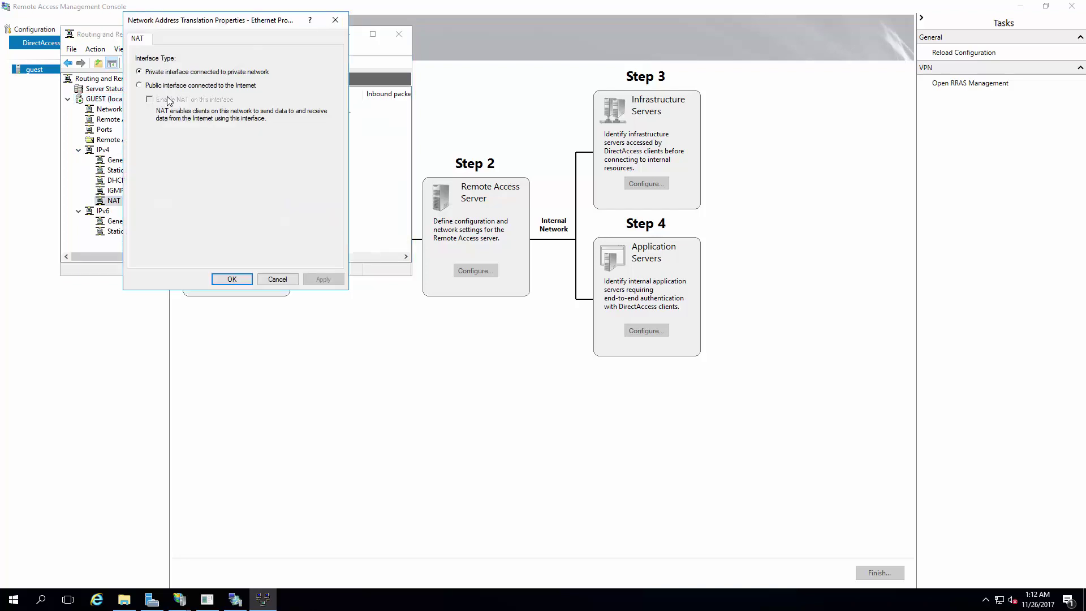
left_click(170, 86)
left_click(173, 99)
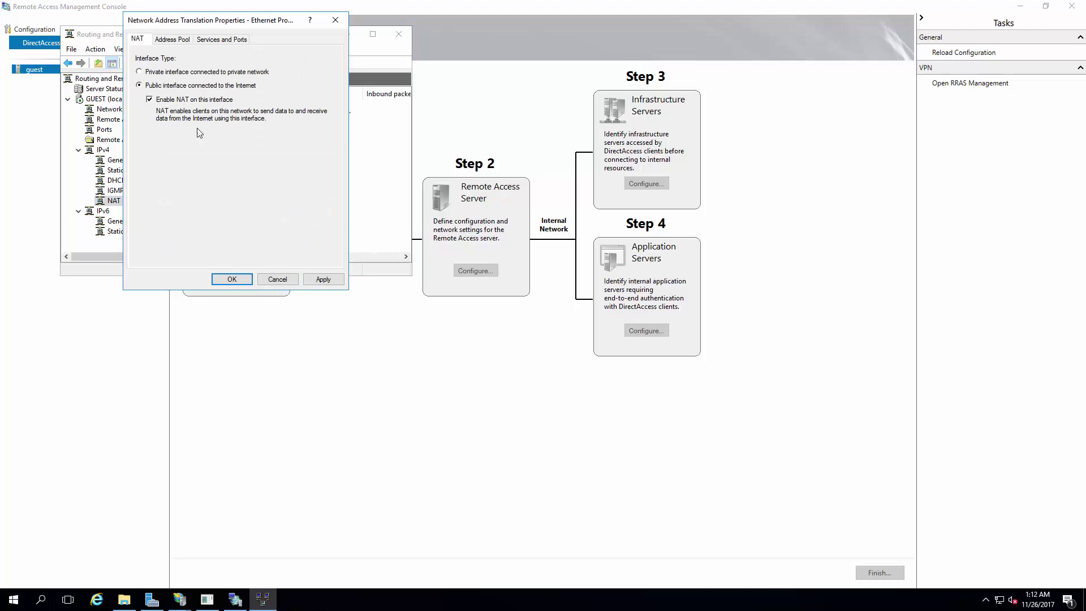
left_click(320, 279)
left_click(231, 279)
Step: Add Internal to NAT as a private interface
right_click(222, 187)
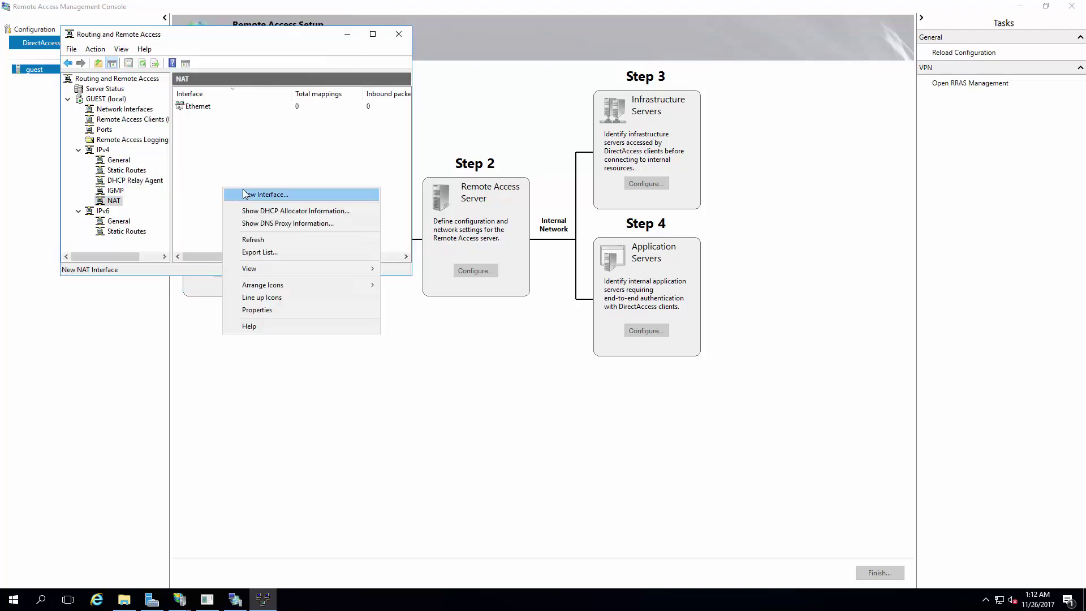
left_click(232, 194)
left_click(272, 246)
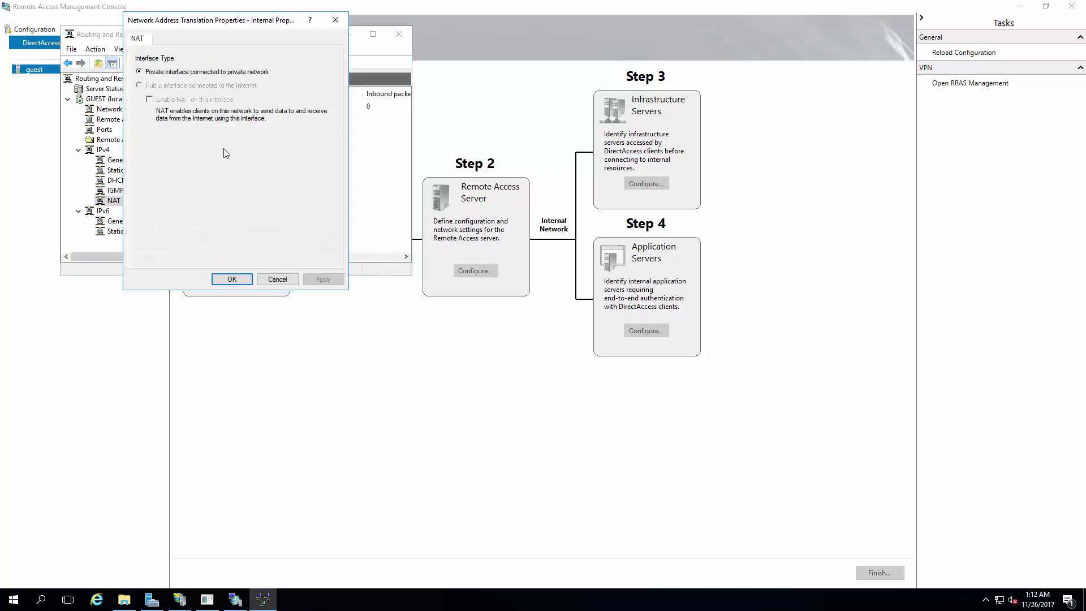
left_click(232, 279)
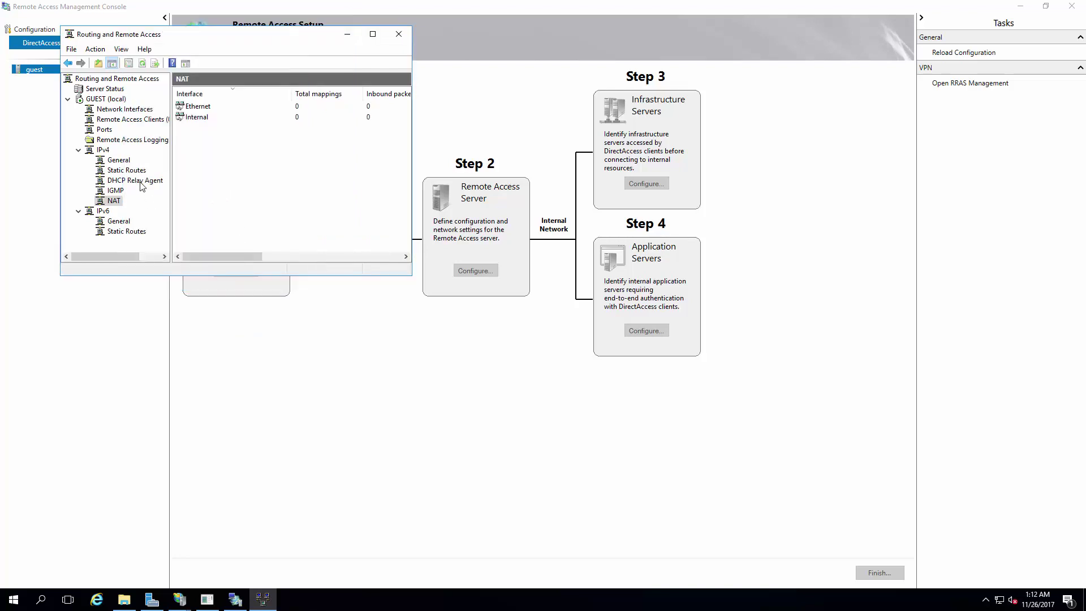
Step: Stop the WAN Miniport (PPTP) ports from being used for remote access and demand-dial connections
left_click(103, 131)
right_click(104, 131)
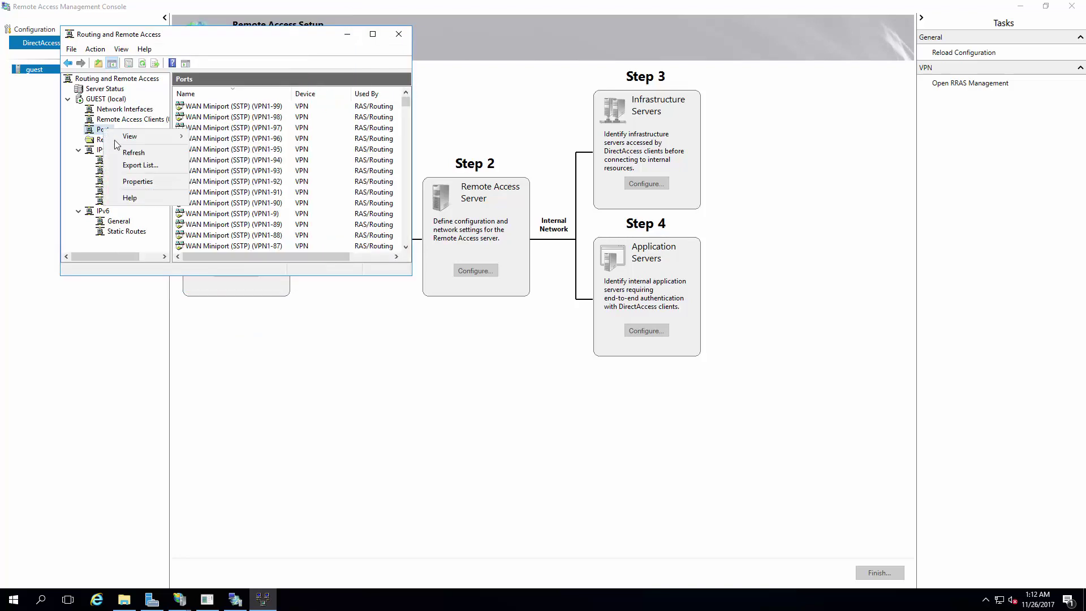
left_click(139, 185)
left_click(187, 106)
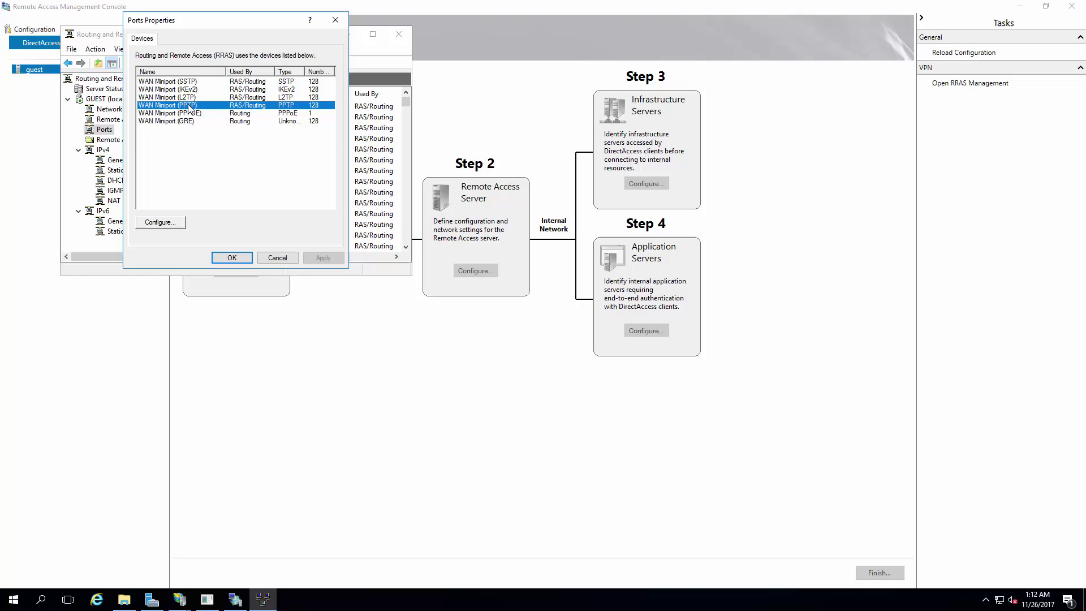
left_click(160, 222)
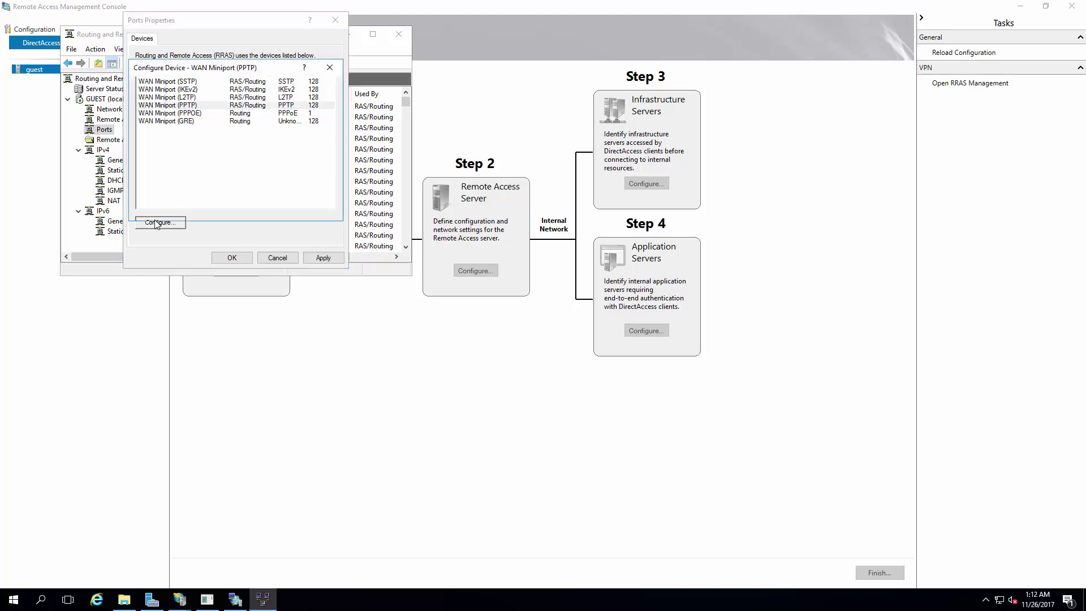
left_click(160, 117)
left_click(284, 208)
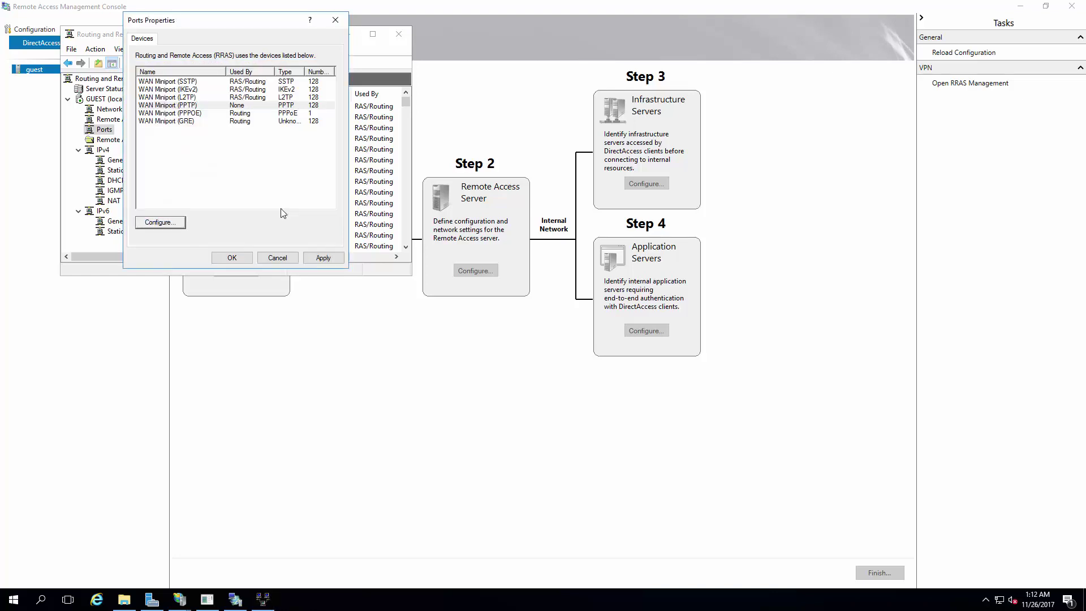
left_click(320, 258)
left_click(239, 257)
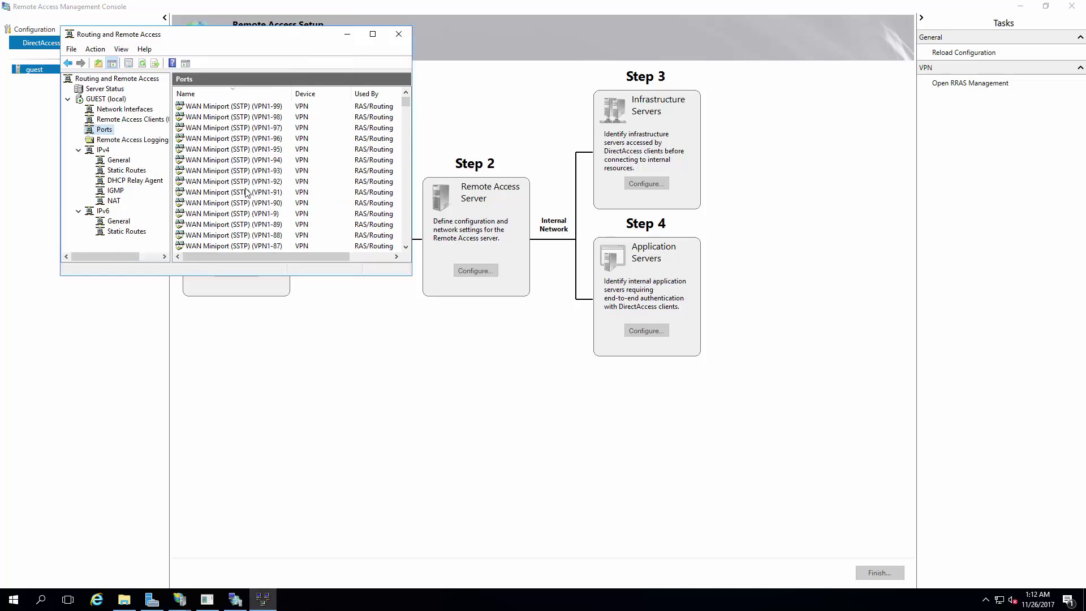
Step: Scroll through the Ports list and select GUEST (local)
scroll(261, 178, "down", 9)
scroll(405, 140, "down", 15)
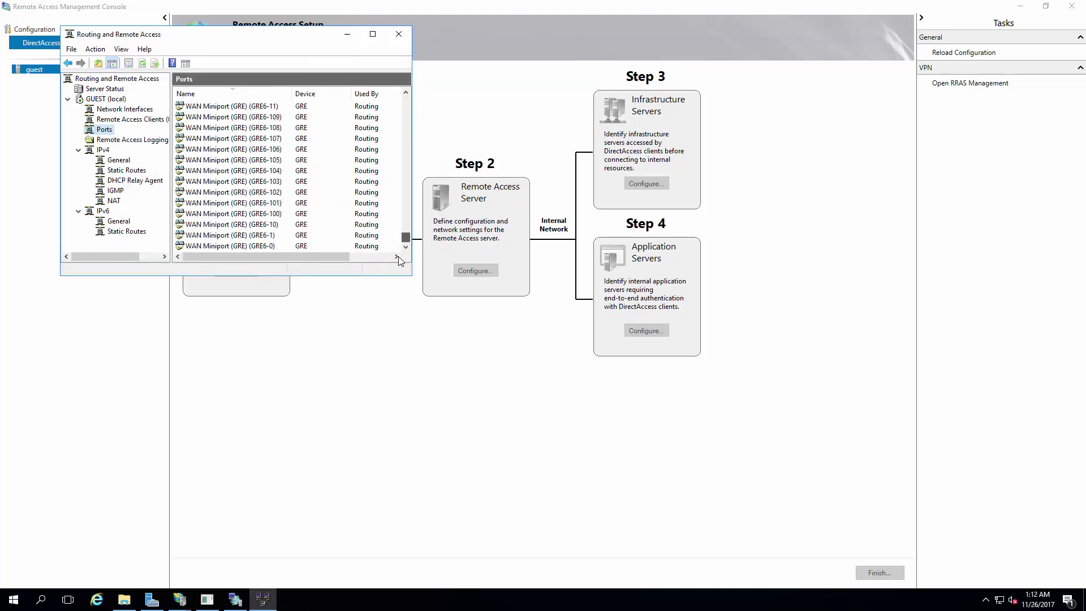
left_click_drag(405, 186, 406, 108)
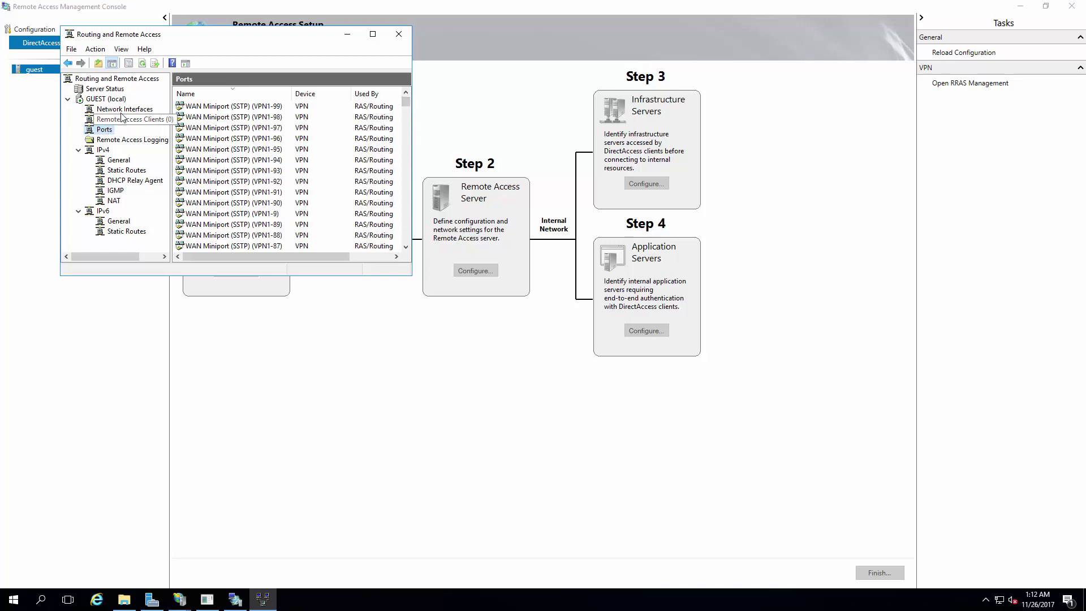
left_click(107, 98)
Step: Set GUEST's SSTP certificate to chicago.r4p3.net on the Security tab and restart the router
right_click(109, 103)
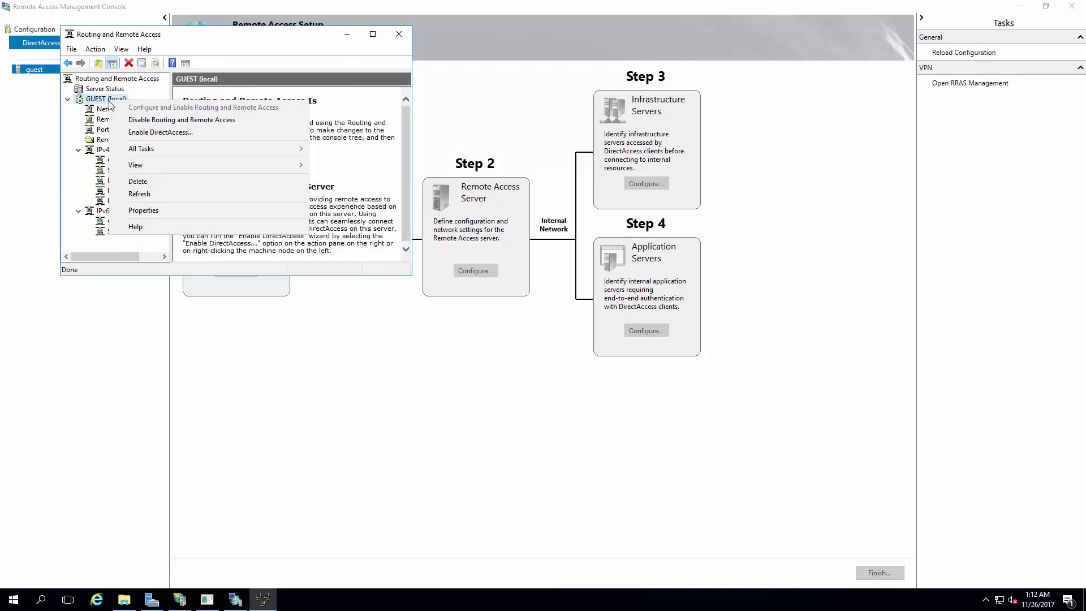
left_click(131, 211)
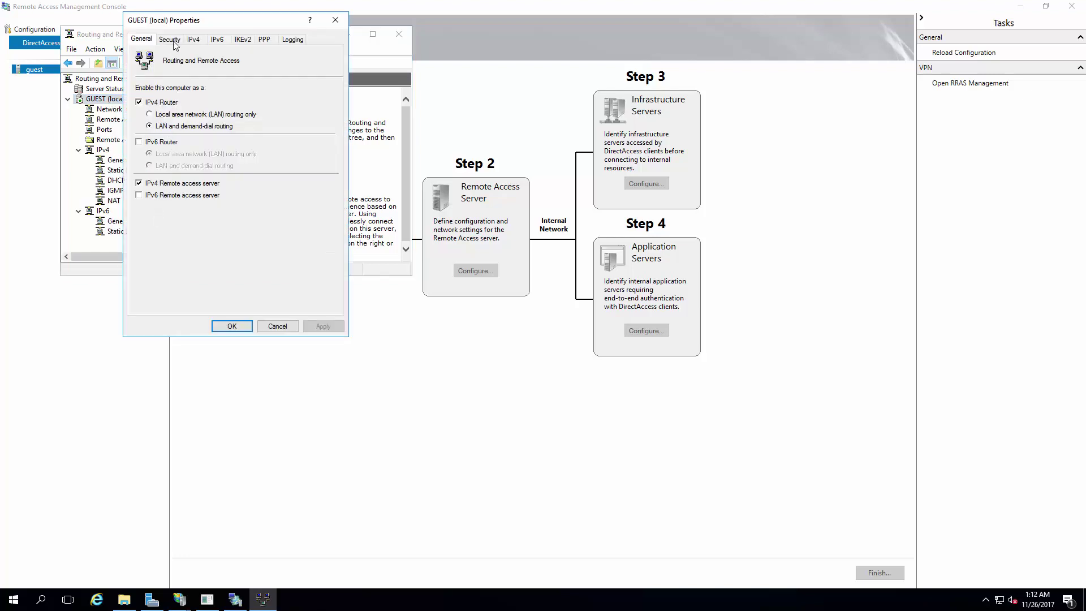
left_click(170, 40)
left_click(241, 282)
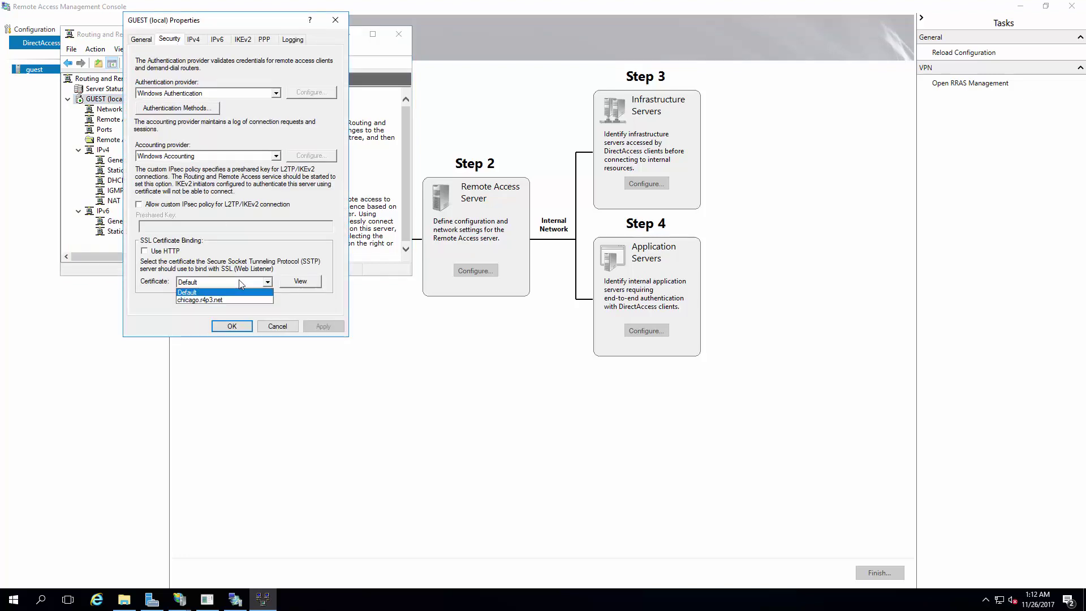
left_click(206, 299)
left_click(323, 325)
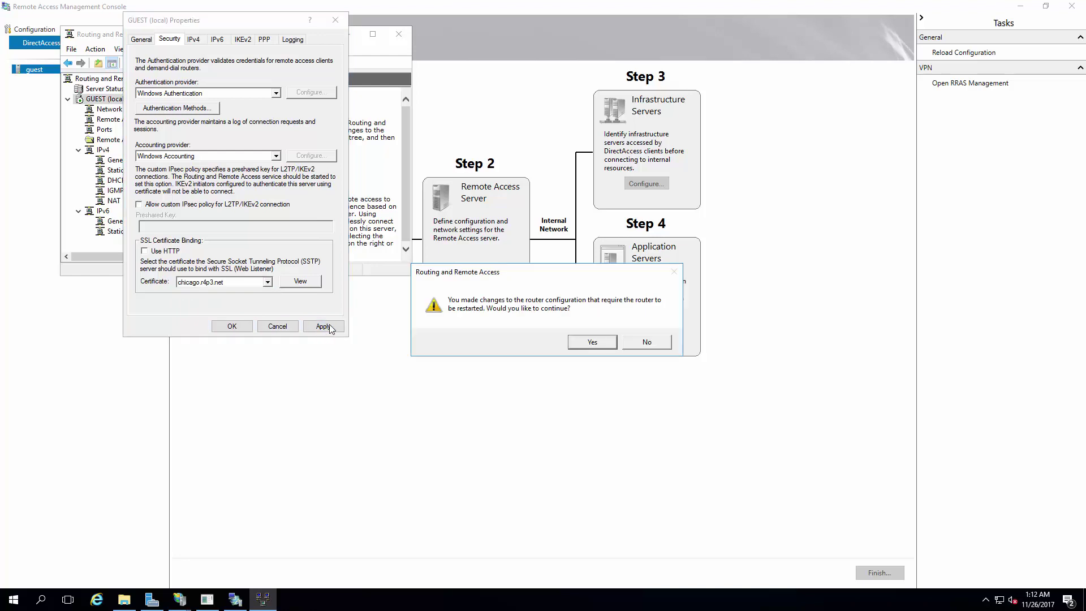
left_click(580, 340)
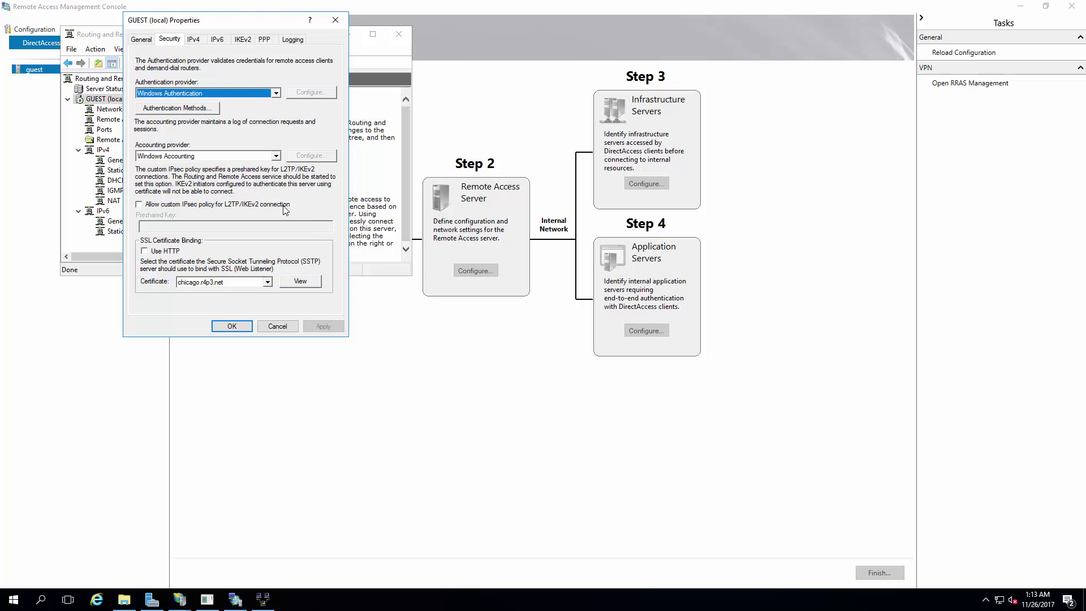
Step: Add a static IPv4 address pool 123.123.123.1–123.123.123.50 and apply it
left_click(196, 42)
left_click(184, 113)
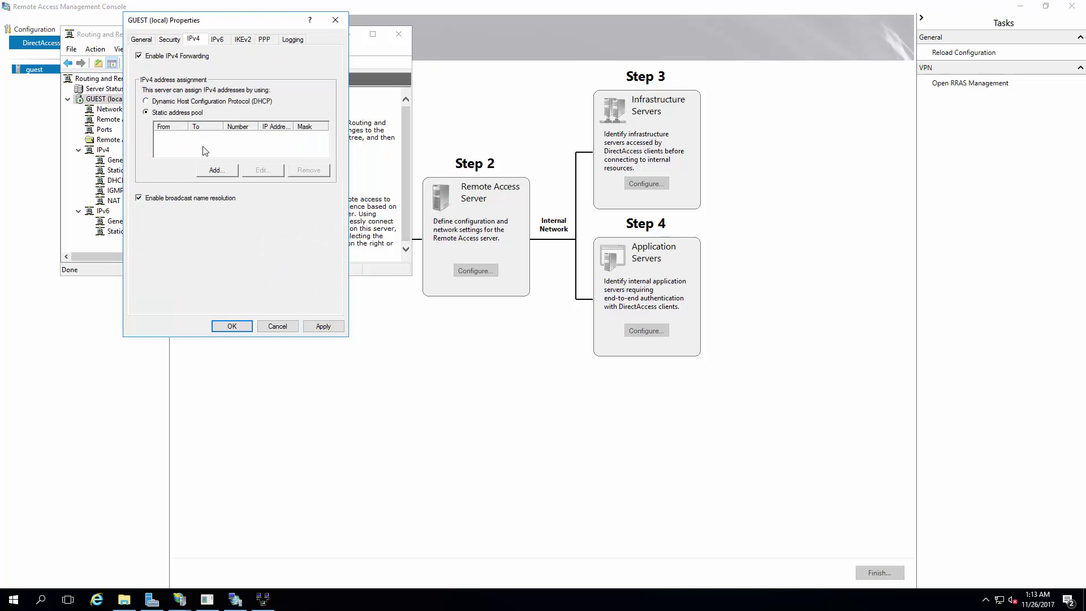
left_click(217, 171)
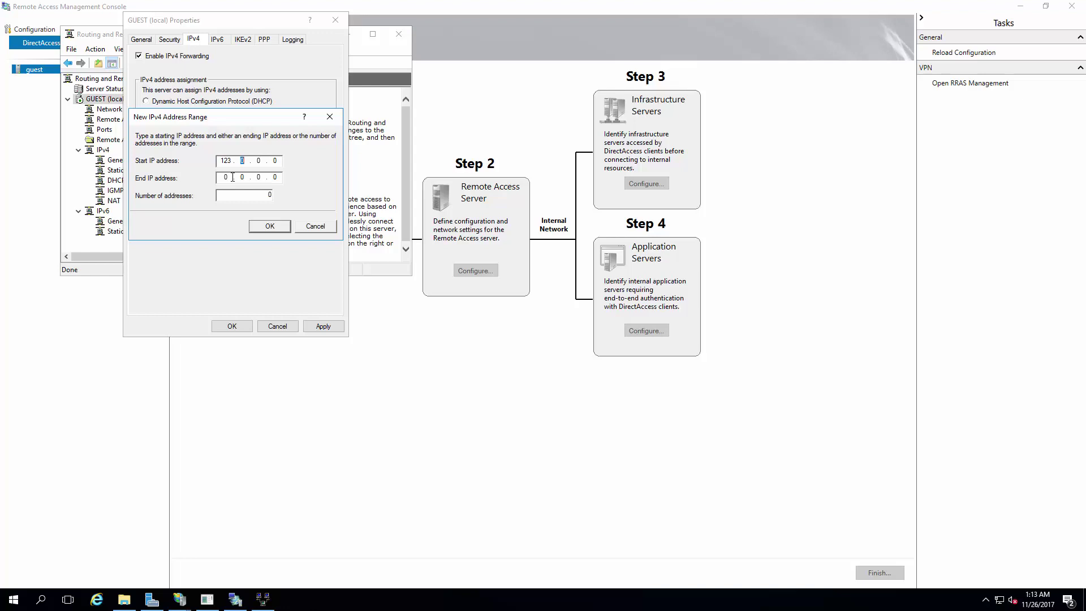
type("123.123123")
type("3123")
left_click(274, 227)
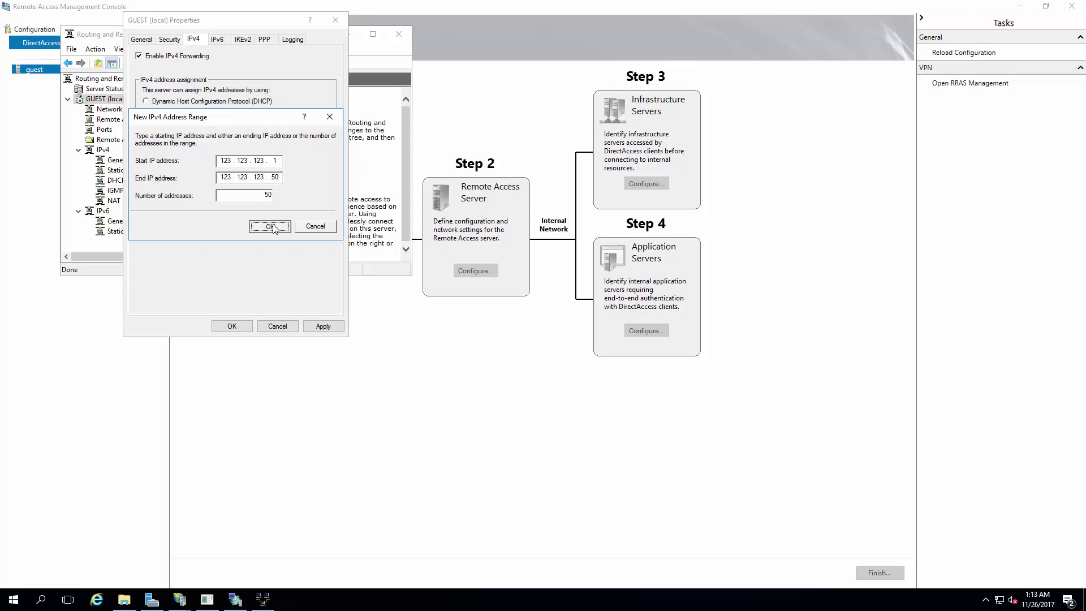
left_click(325, 328)
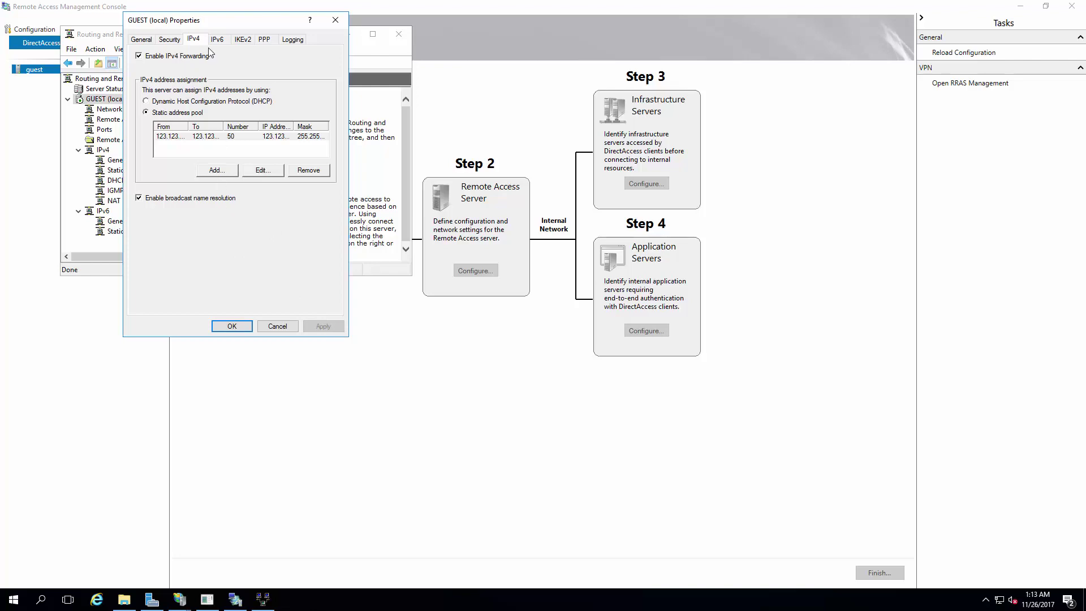
Step: Close the router's properties dialog with OK, keeping the security and general settings
left_click(171, 39)
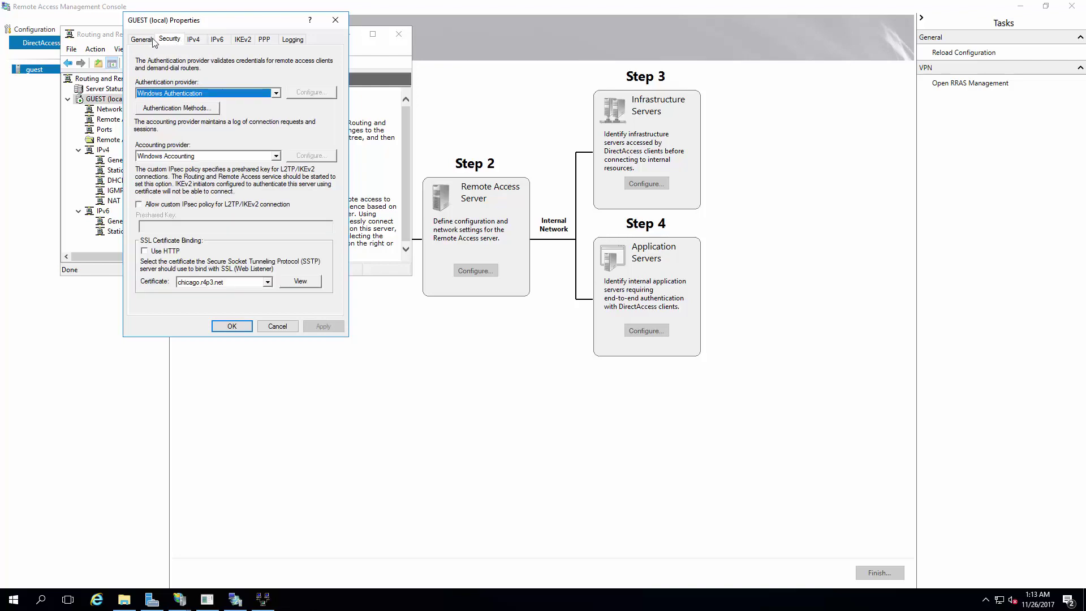
left_click(148, 39)
left_click(232, 327)
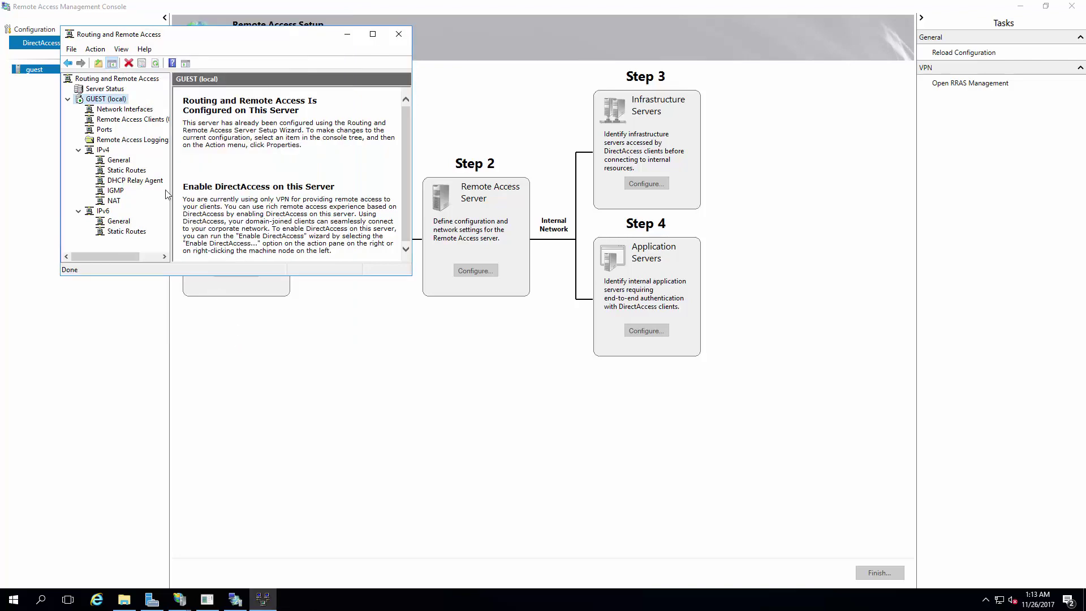
Step: Minimize Routing and Remote Access and the Remote Access console, then bring up GUEST's actions in Server Manager
left_click(114, 201)
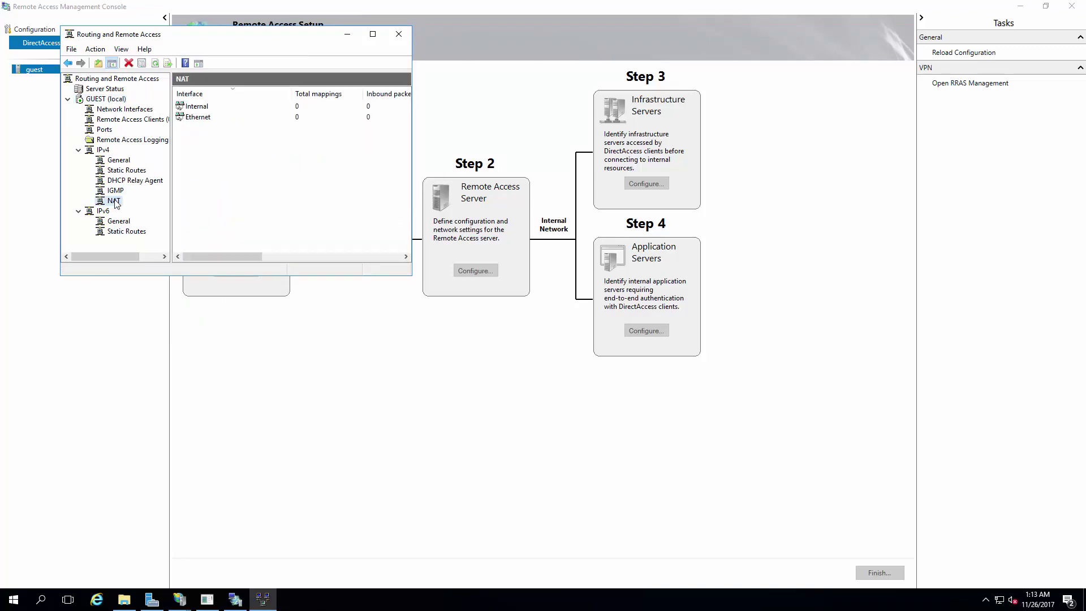
left_click(348, 34)
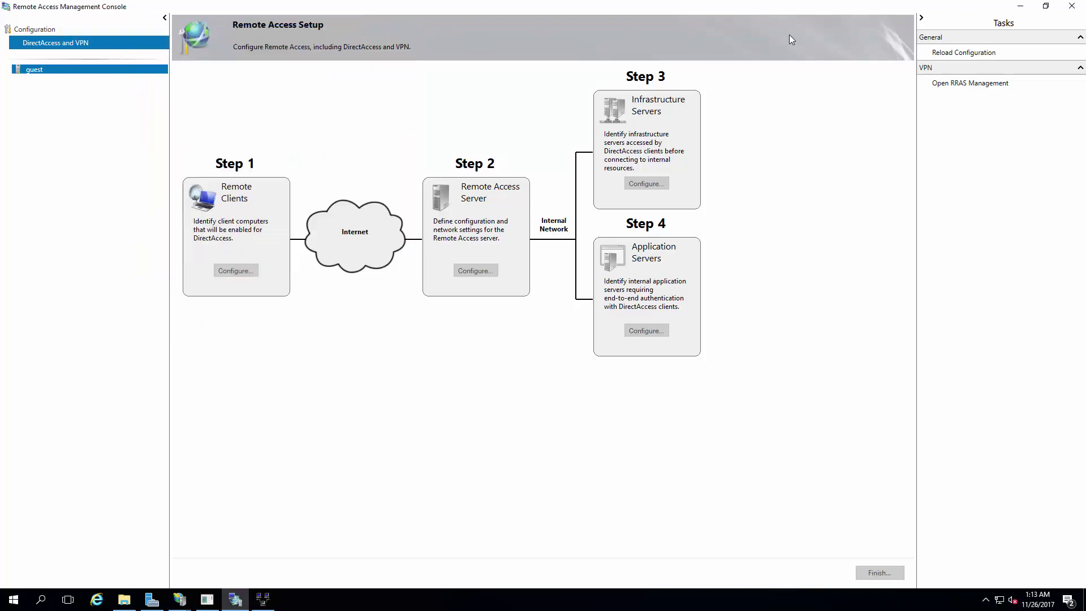
left_click(1020, 6)
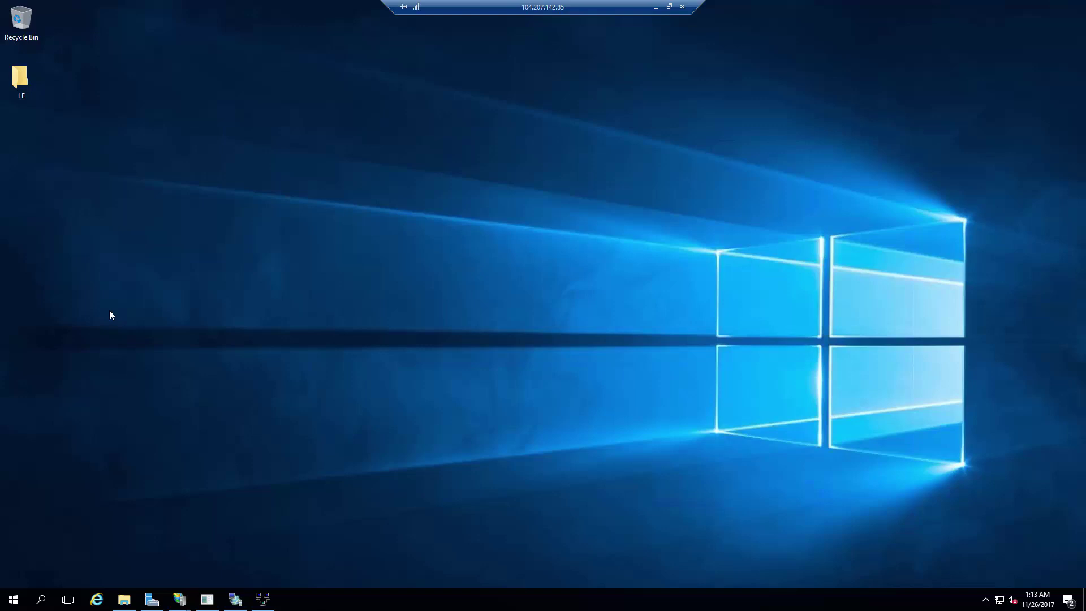
key("super")
key("super")
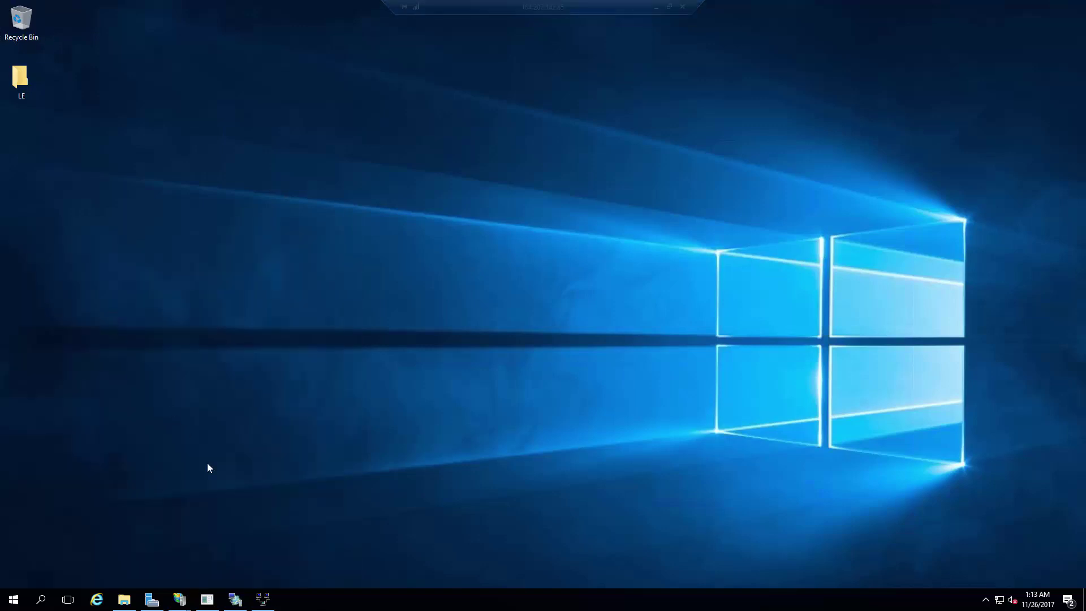
left_click(151, 599)
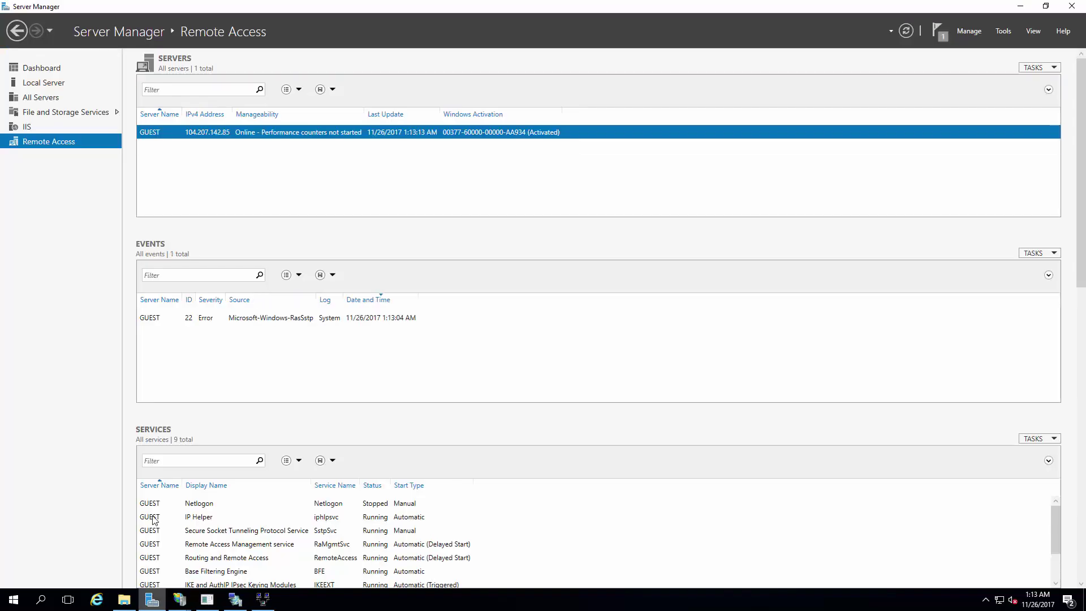
right_click(214, 137)
Step: Launch Computer Management for GUEST and start a new user under Local Users and Groups > Users
left_click(263, 168)
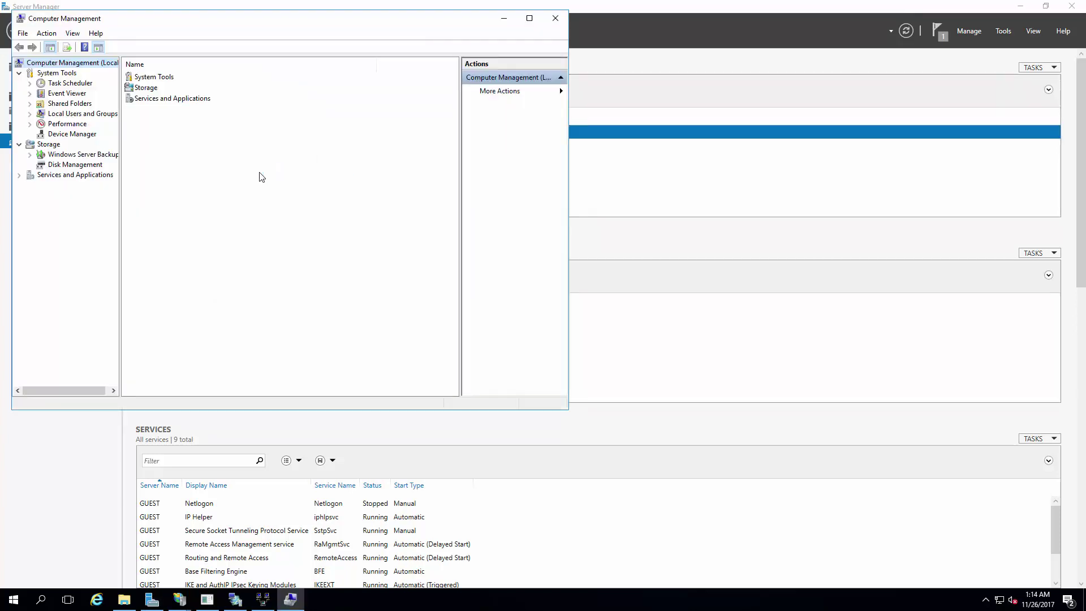
left_click(29, 114)
left_click(67, 124)
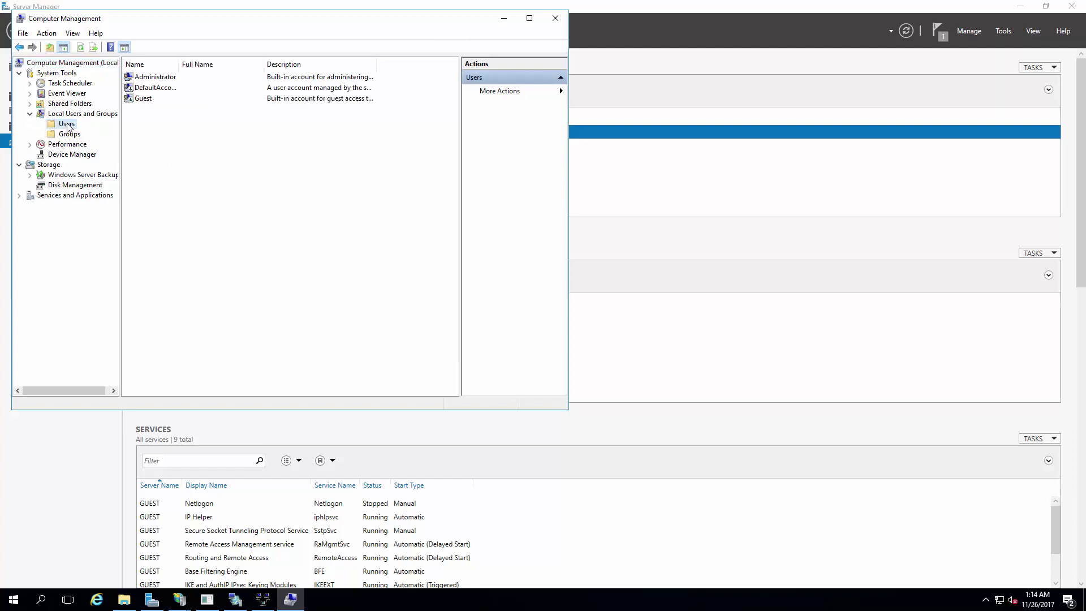
right_click(170, 146)
left_click(203, 153)
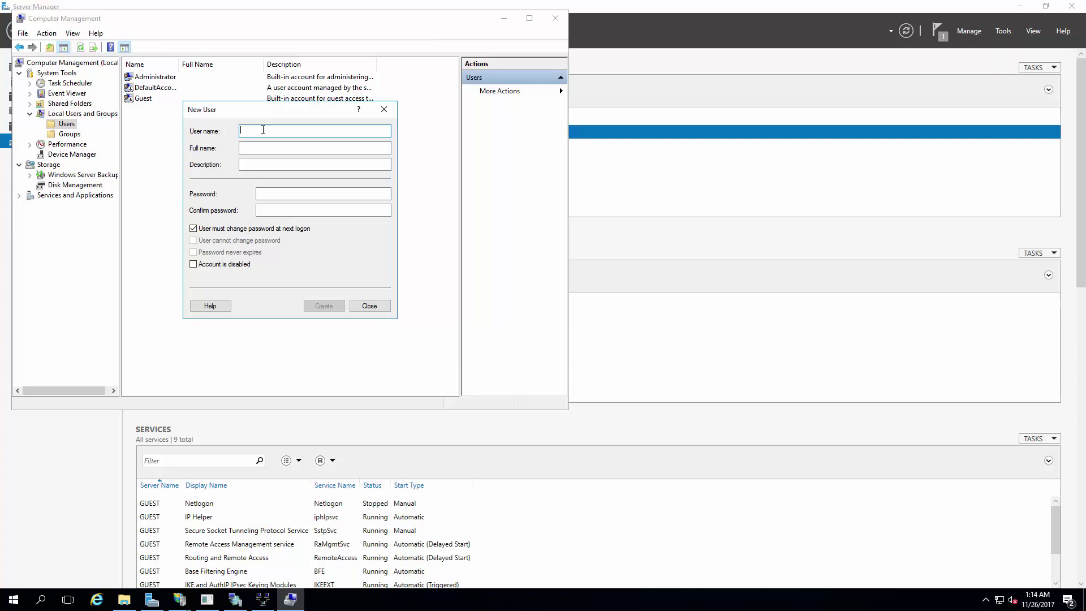
Step: Enter the new account's user name in the New User form
type("VPN")
left_click_drag(272, 129, 170, 136)
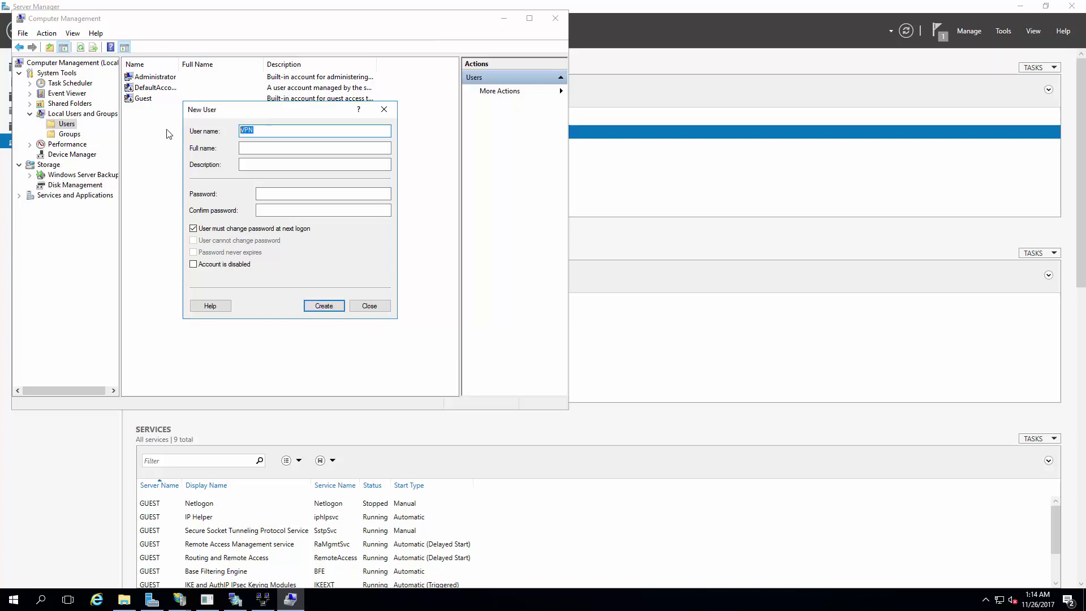
type("Test")
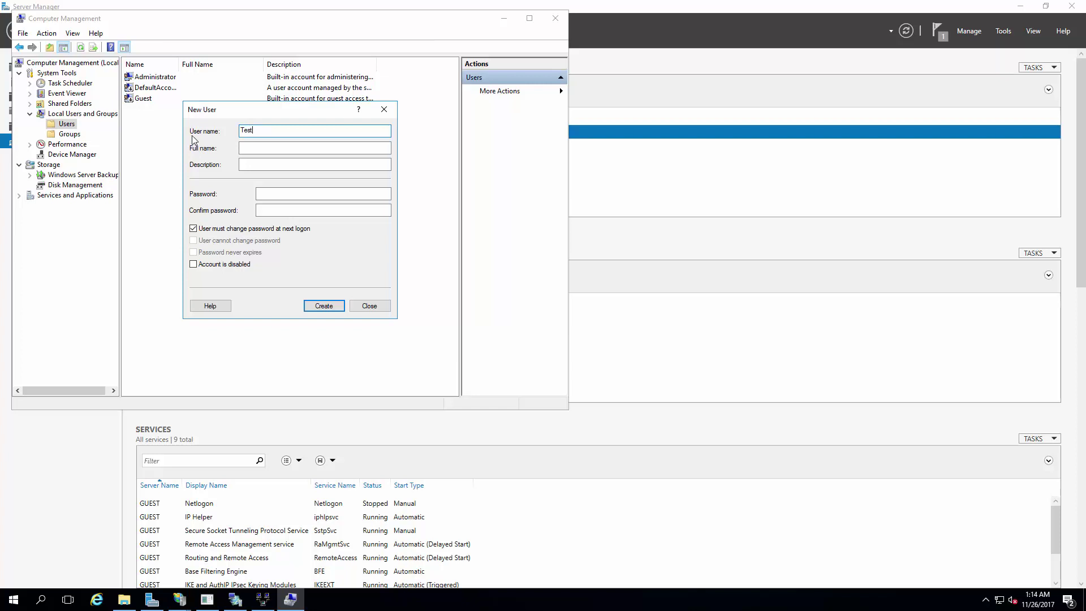
left_click_drag(258, 129, 203, 126)
type("Dinosaur")
left_click(285, 194)
Step: Enter and confirm a password, retrying until one meets the policy and the user is created
type("Password123")
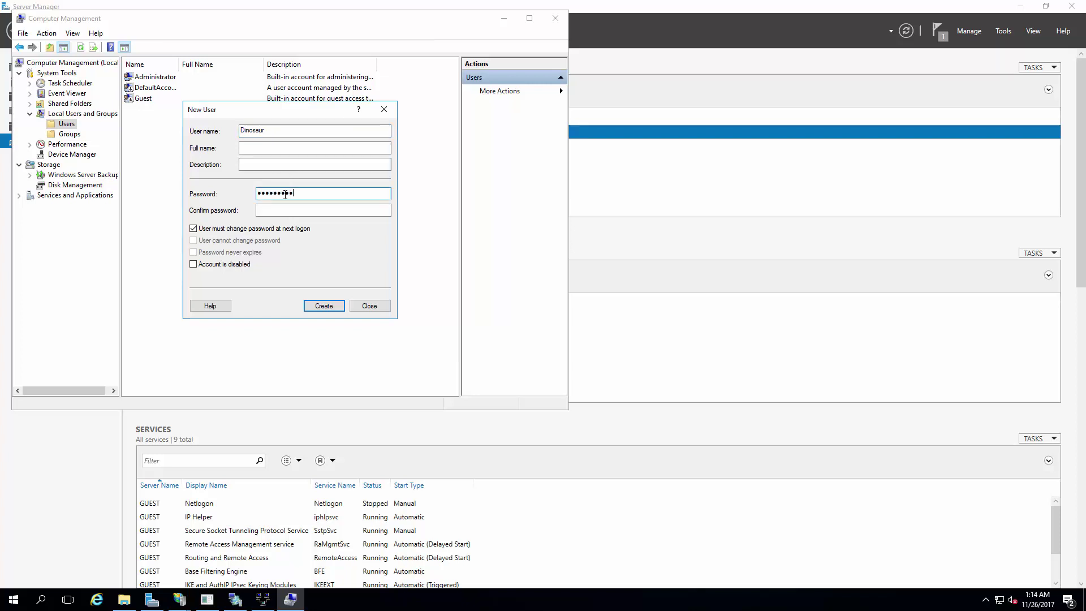
key("Tab")
type("Password")
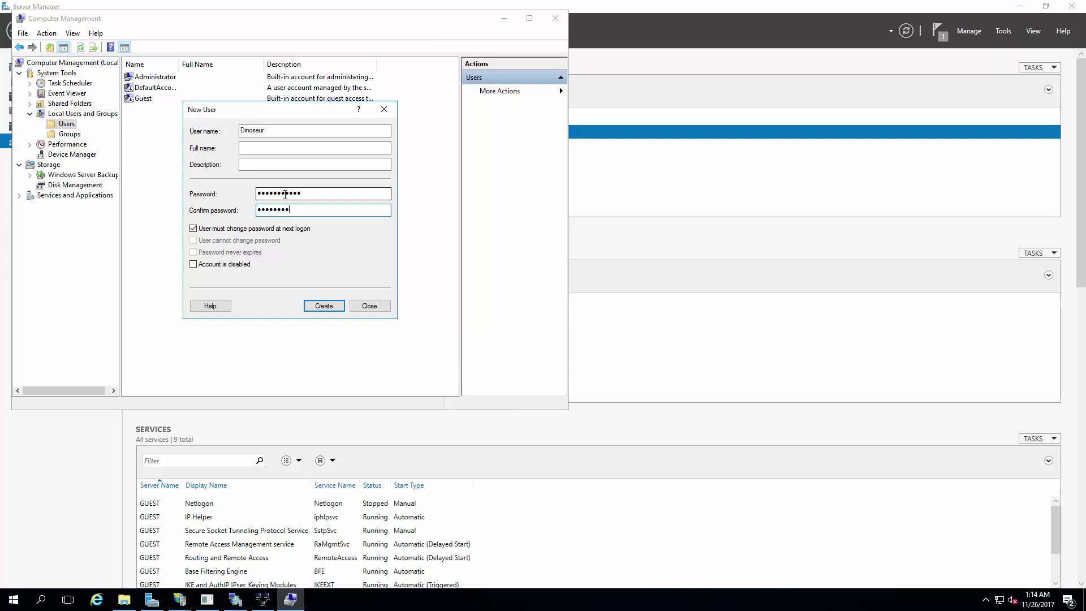
type("123")
key("Return")
key("Return")
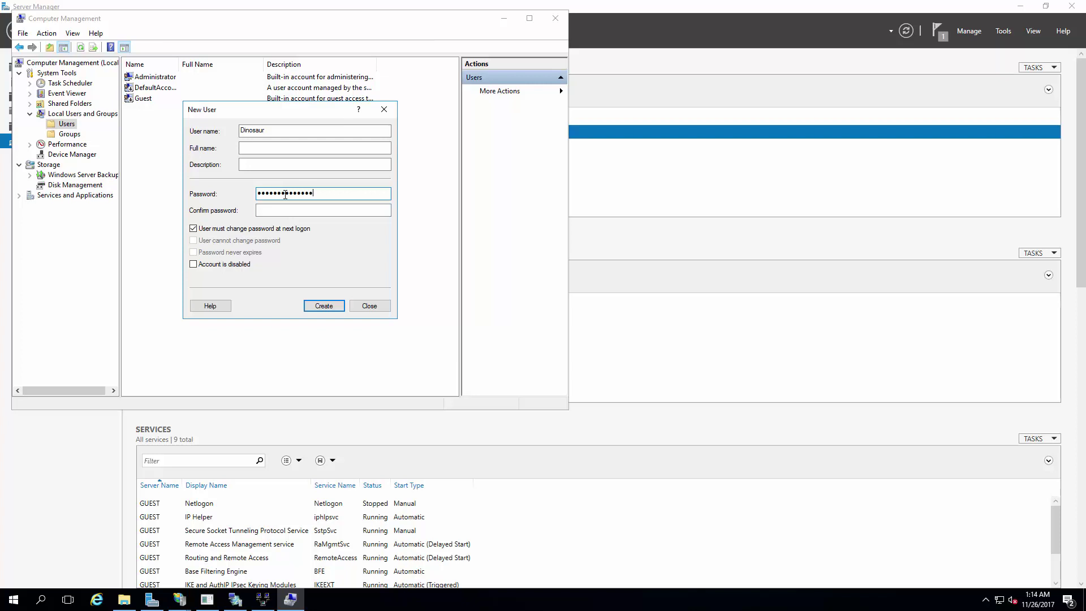
key("Tab")
type("•••••••••••••••")
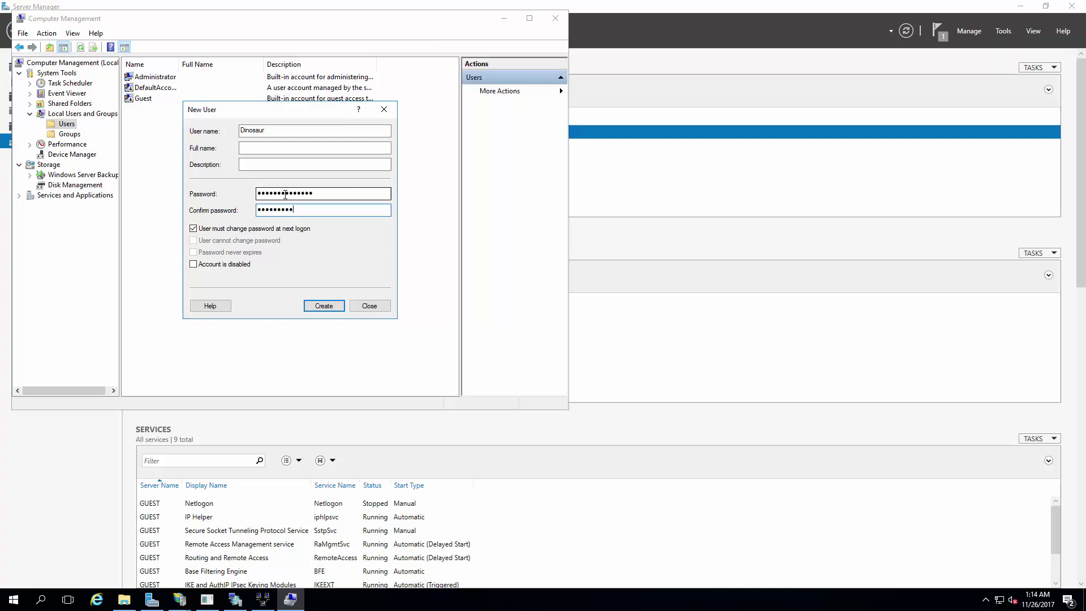
key("Return")
key("Return")
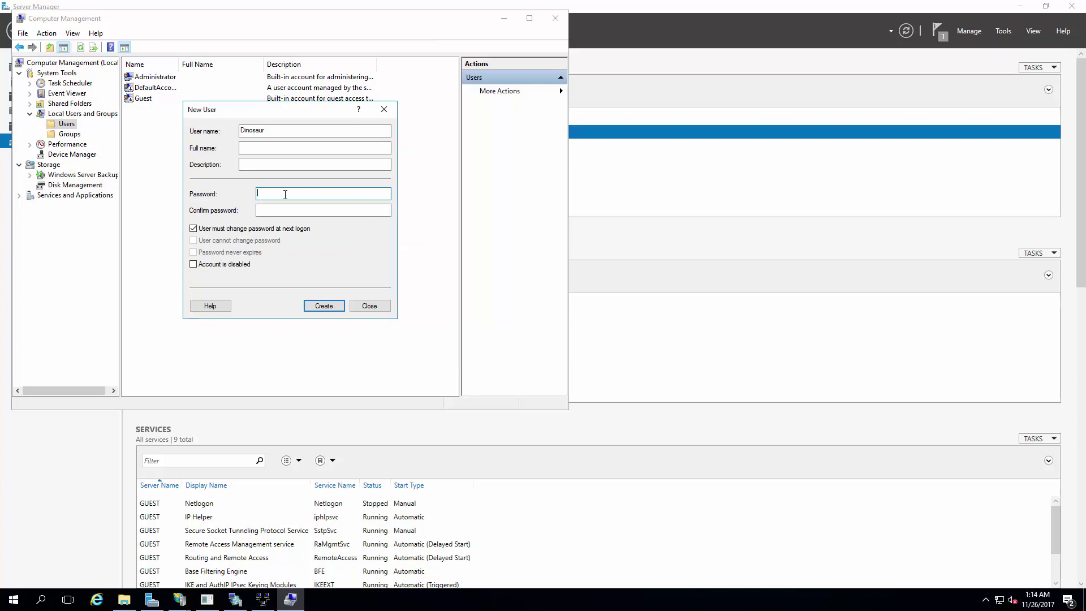
type("•••••••••••")
key("Tab")
key("Return")
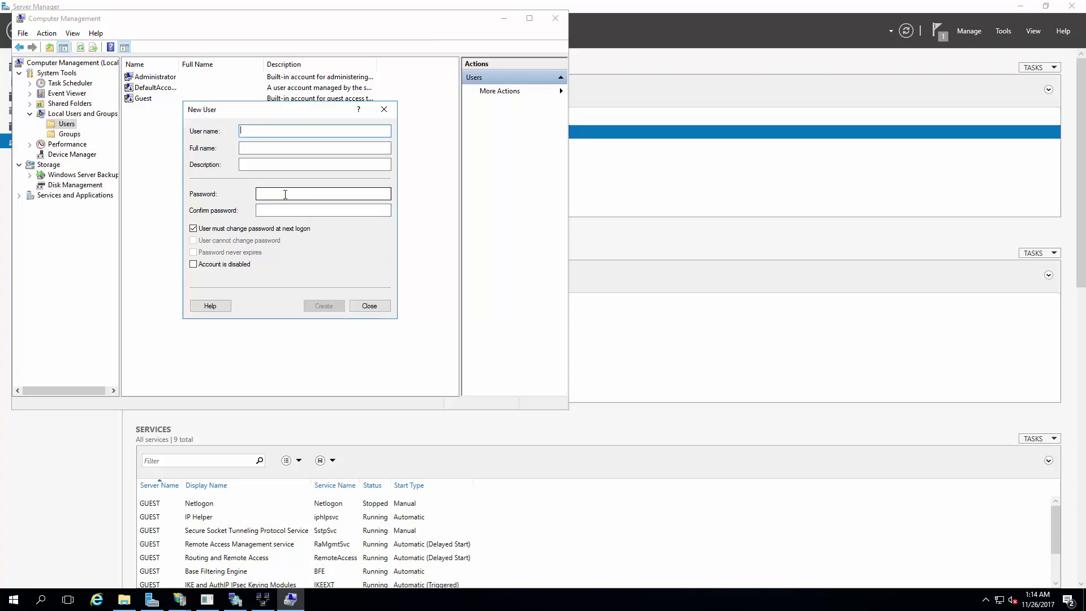
Step: Set the new user's password to never expire and unchangeable by the user, then apply
left_click(369, 306)
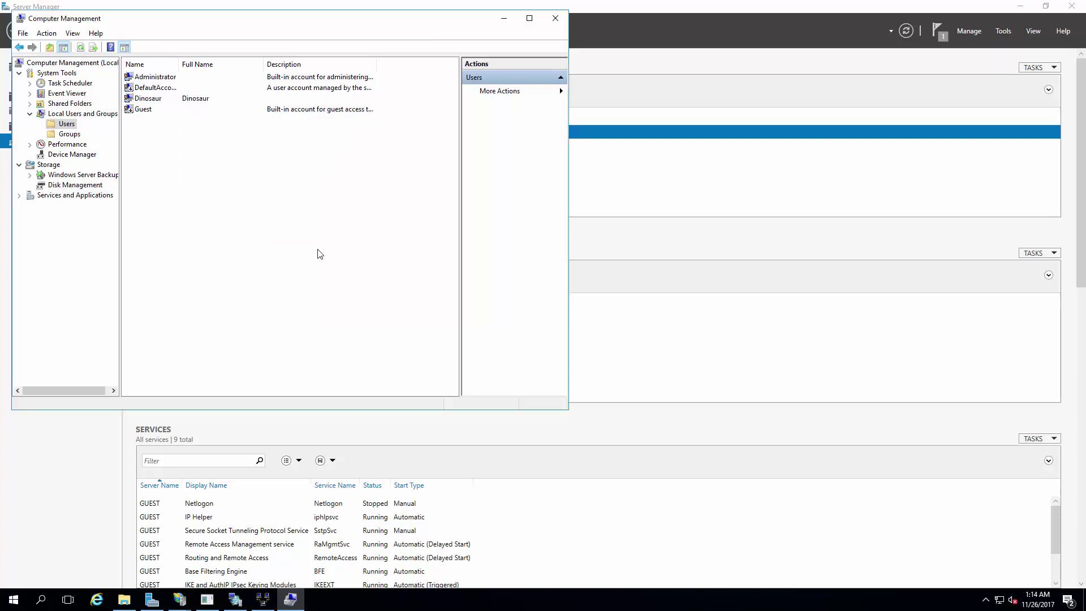
double_click(148, 98)
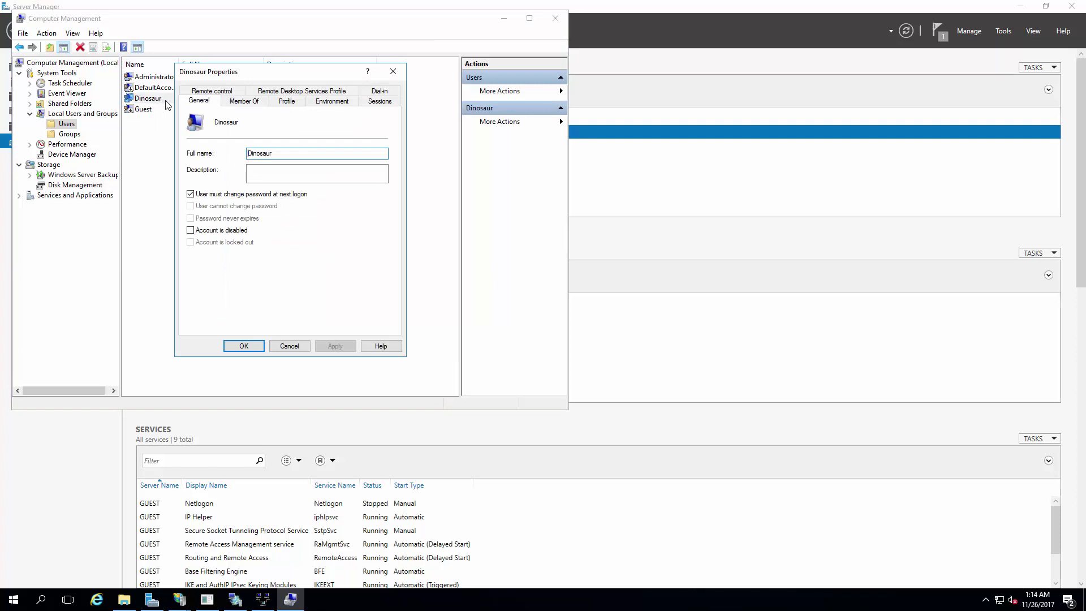
left_click(225, 194)
left_click(220, 206)
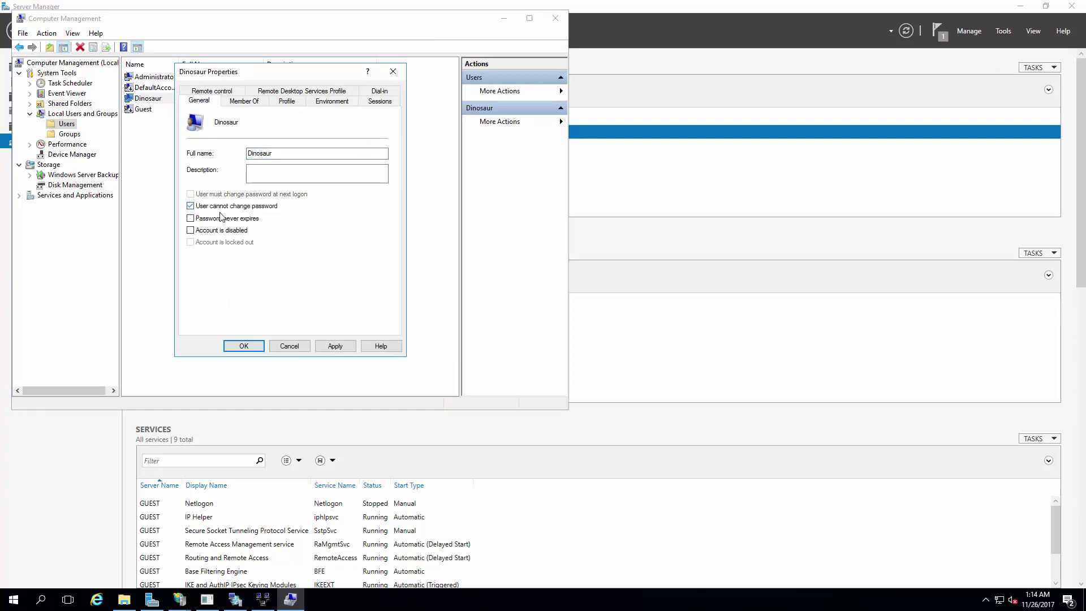
left_click(220, 218)
left_click(335, 345)
Step: Allow network access on the user's Dial-in tab, save, and close Computer Management
left_click(377, 92)
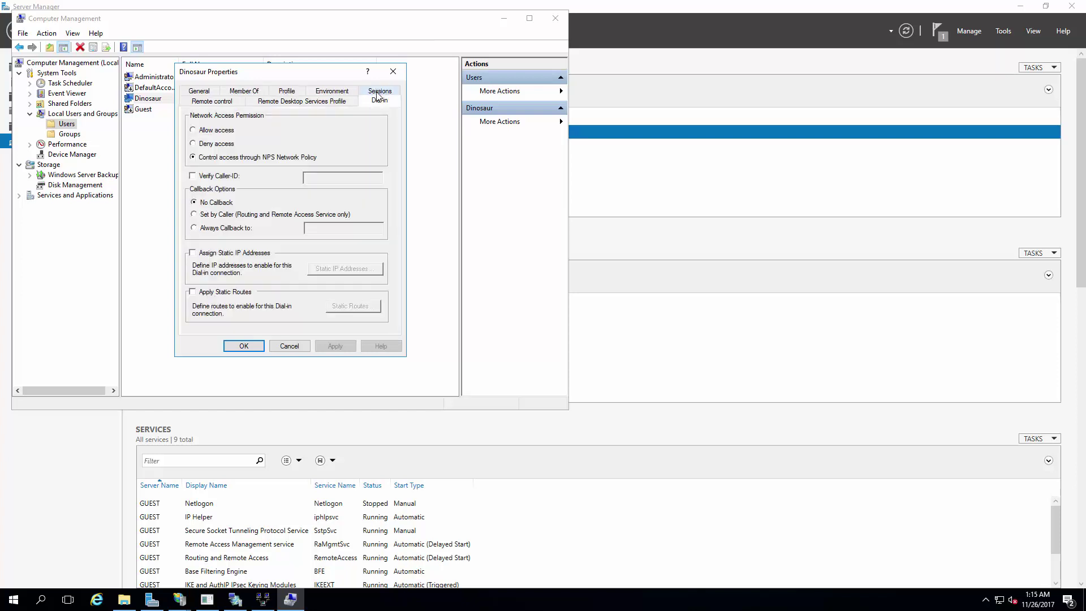
left_click(219, 134)
left_click(336, 346)
left_click(244, 346)
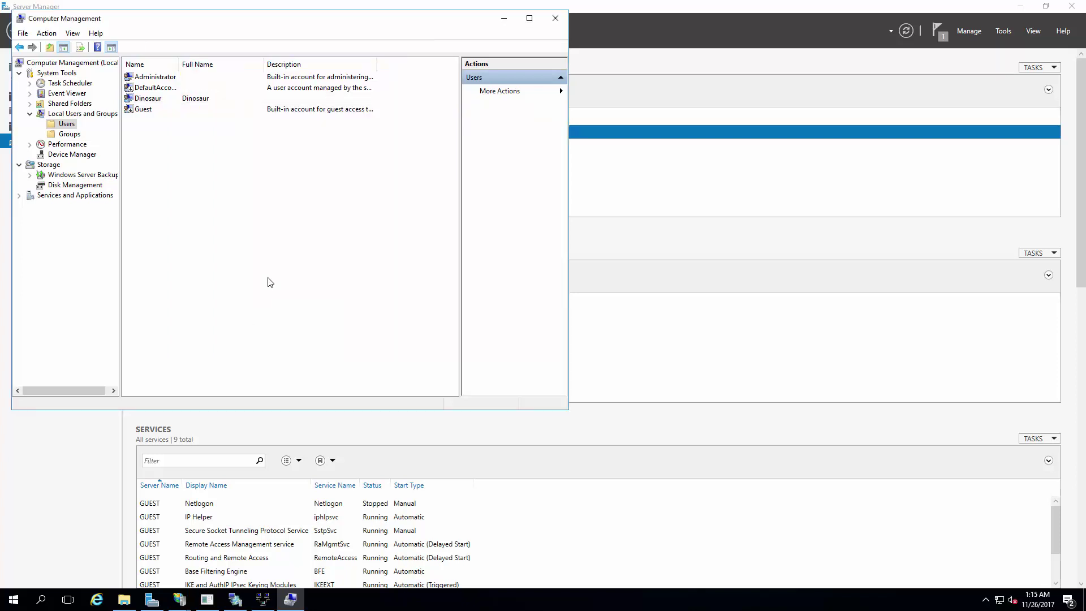
left_click(545, 21)
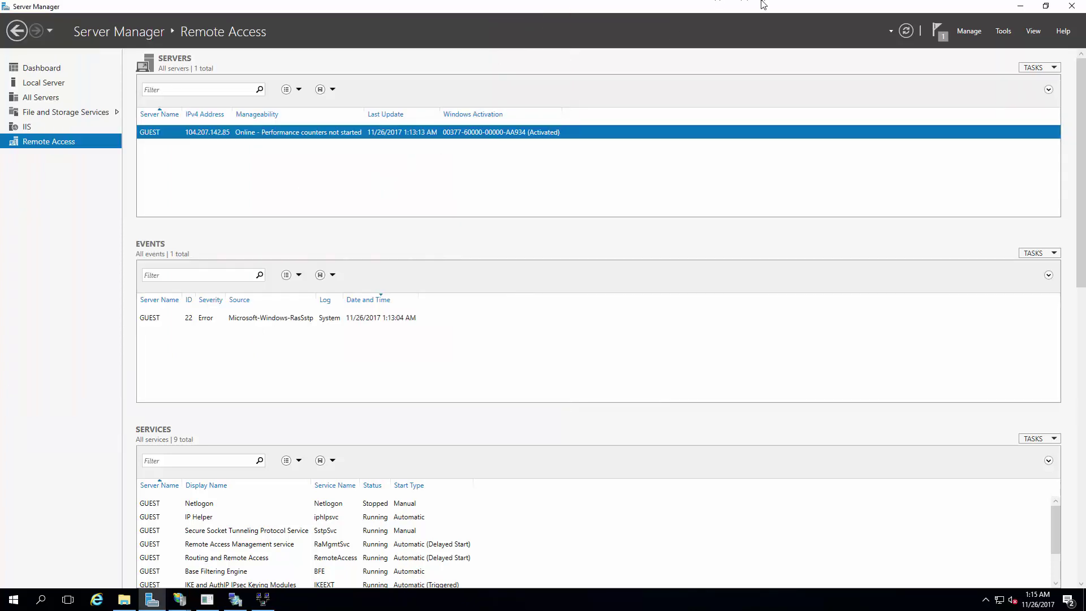
Step: On the local client, start adding a VPN connection with the Windows (built-in) provider
left_click(657, 8)
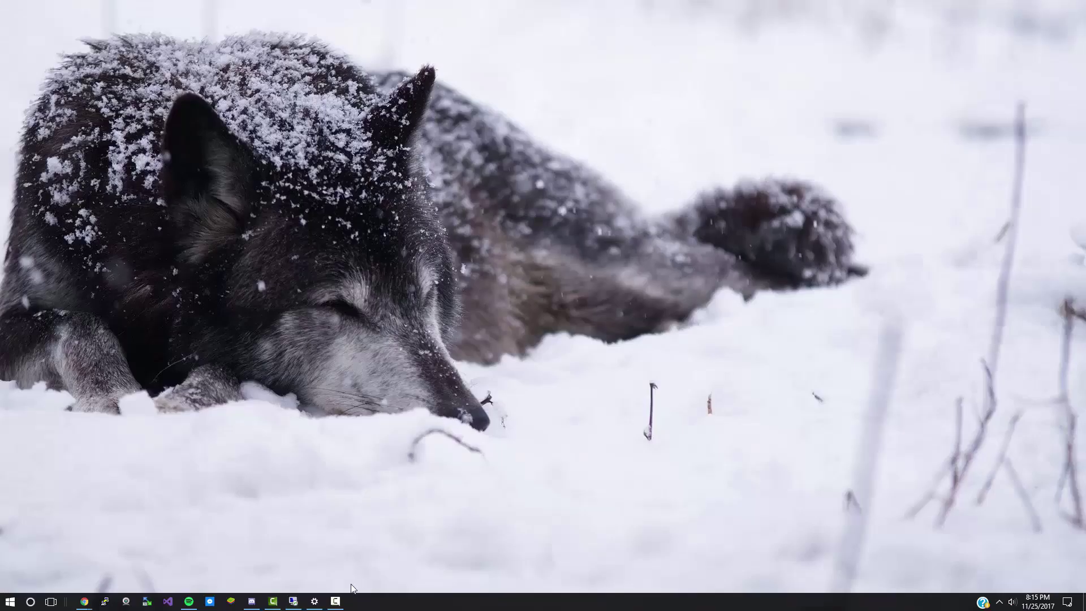
left_click(335, 600)
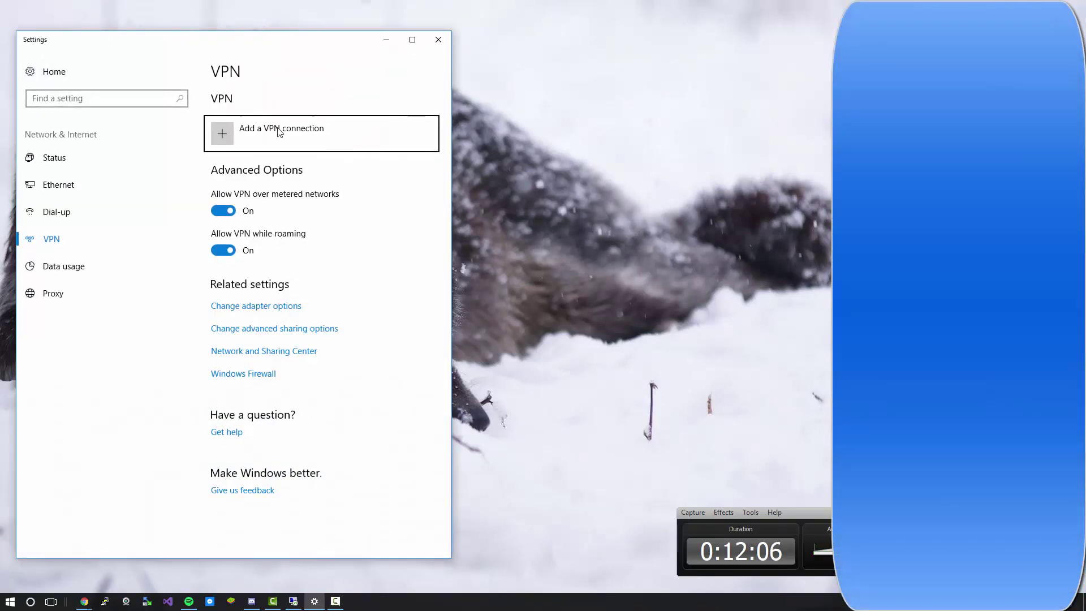
left_click(271, 133)
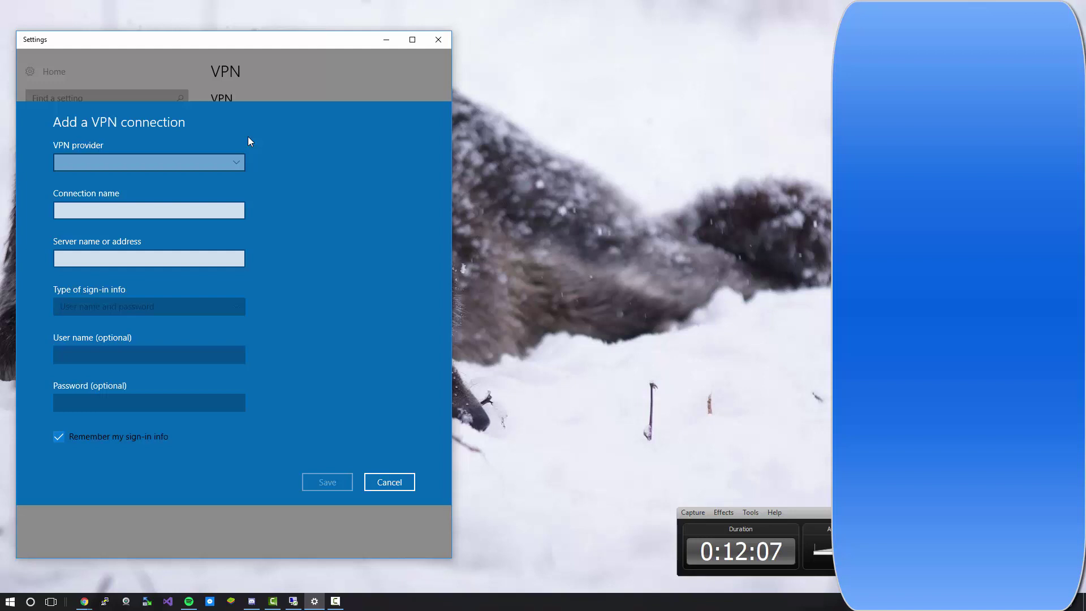
left_click(99, 162)
left_click(100, 162)
Step: Name the connection Chicago, set server chicago.r4p3.net and type SSTP, then save
left_click(106, 189)
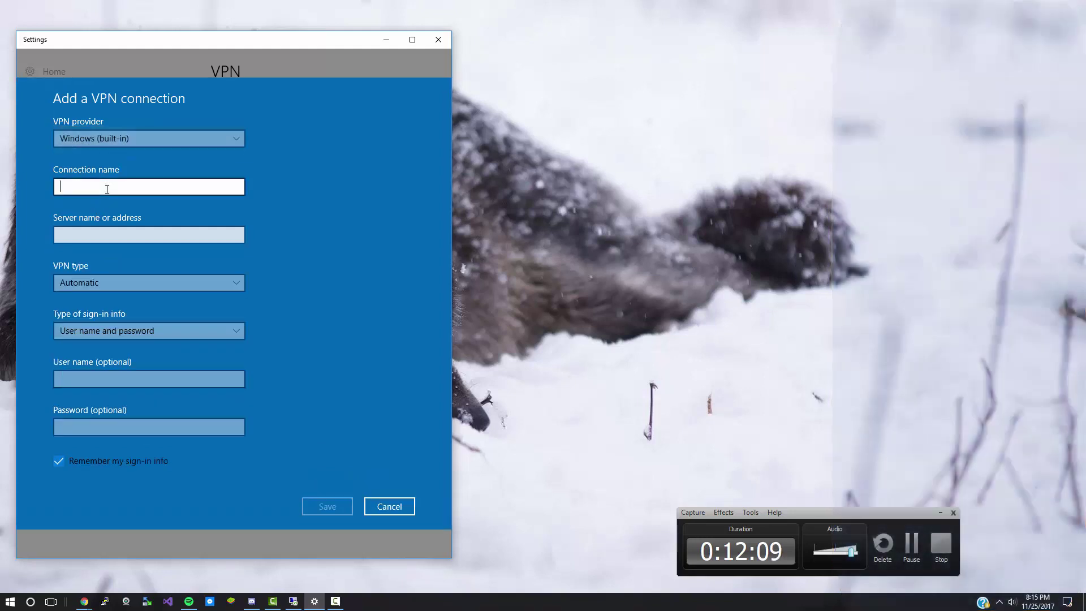
type("Chicago")
key("Tab")
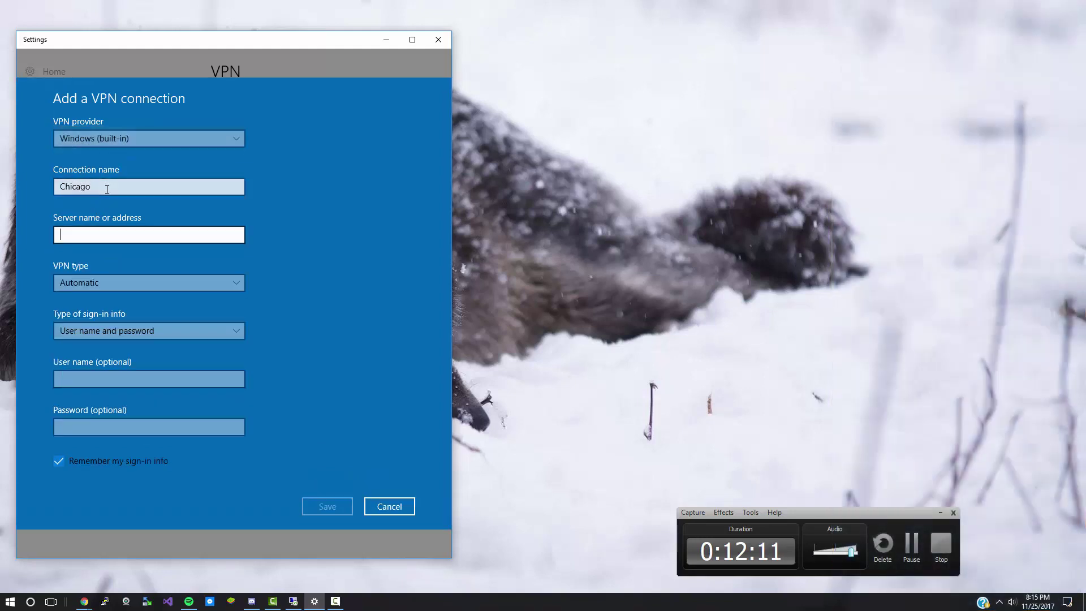
type("chic")
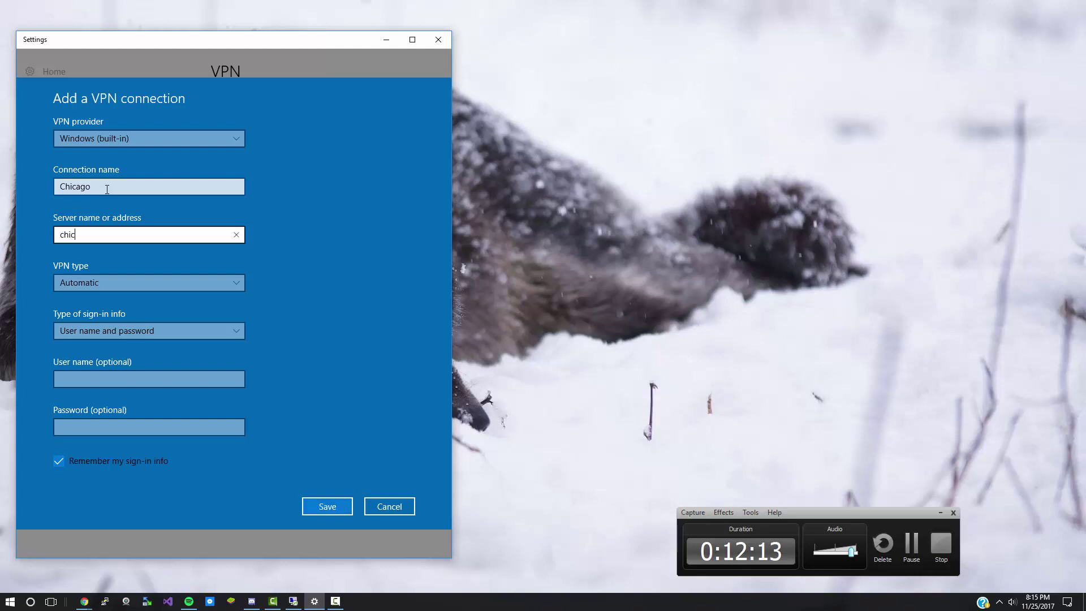
type("ago.r4p3.net")
left_click(122, 283)
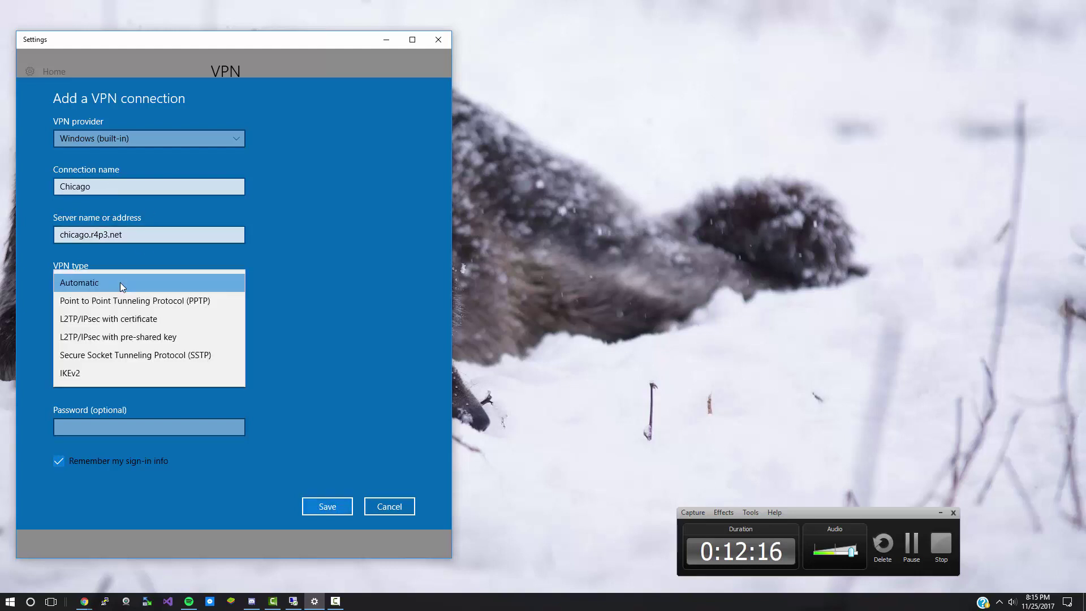
left_click(120, 355)
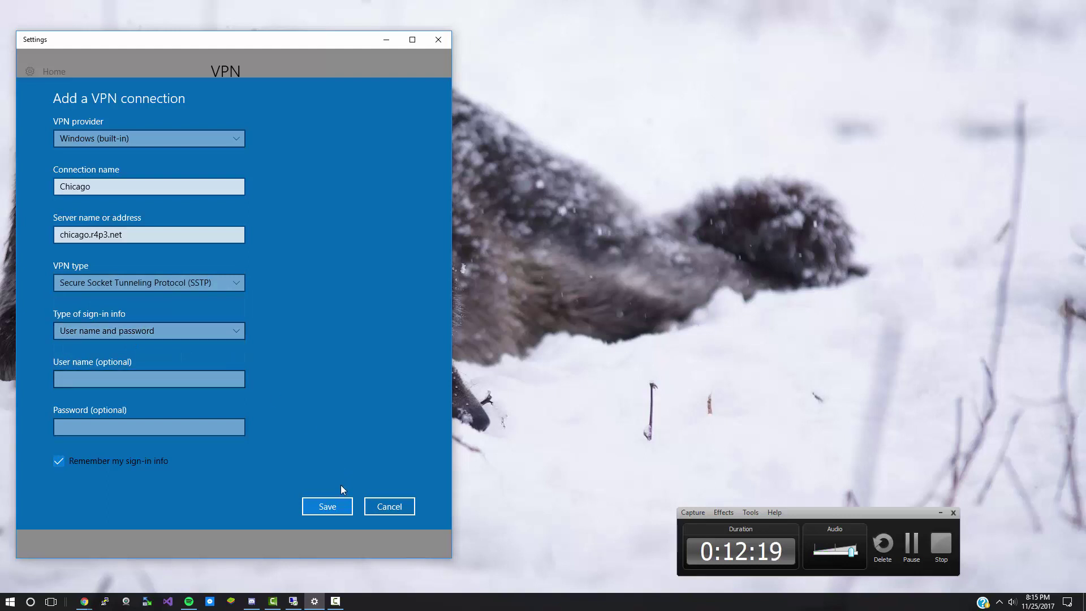
left_click(327, 505)
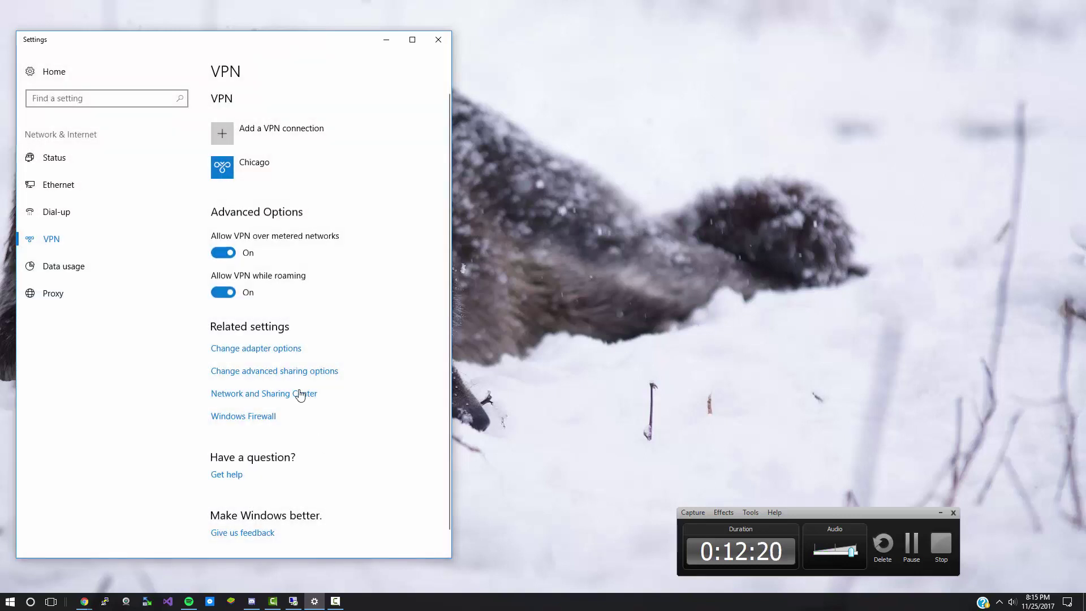
Step: Connect to the Chicago VPN, signing in with the new account's user name and password
left_click(252, 183)
left_click(317, 207)
type("D")
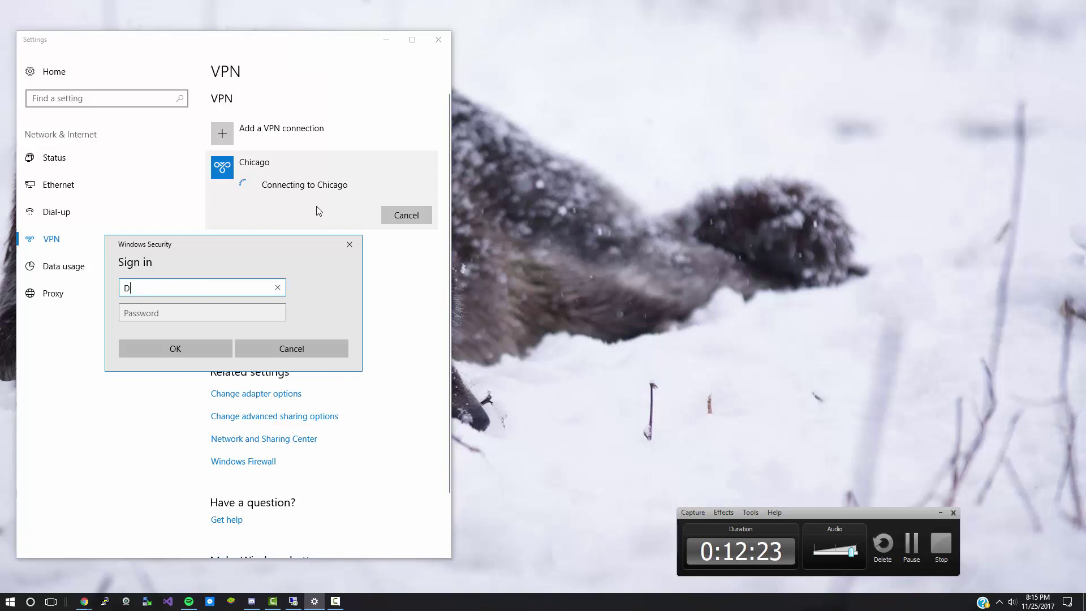
type("inosaur")
key("Tab")
type("pass")
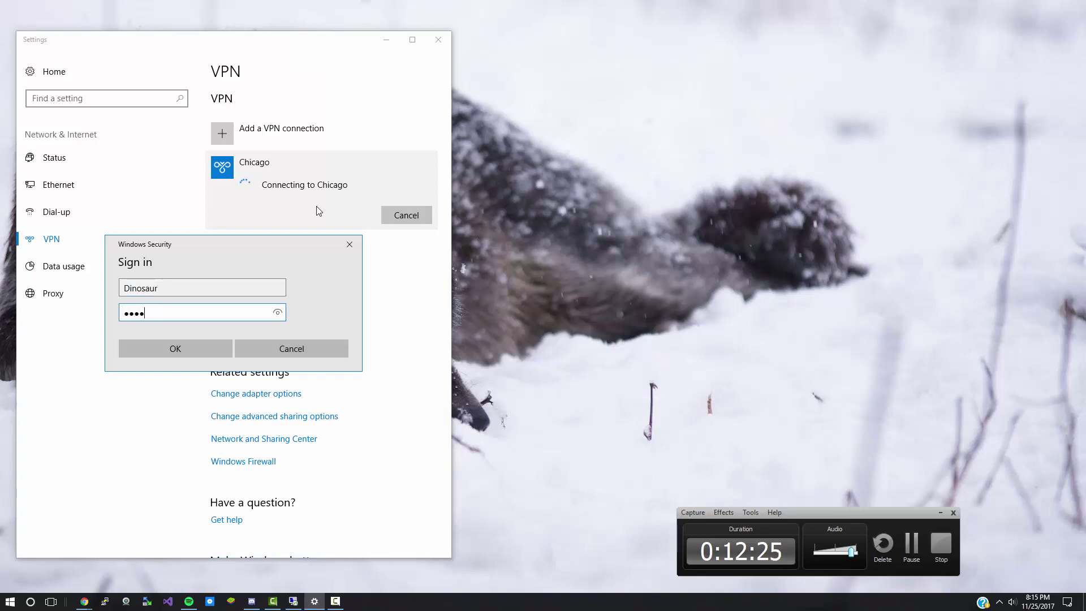
type("word")
key("Return")
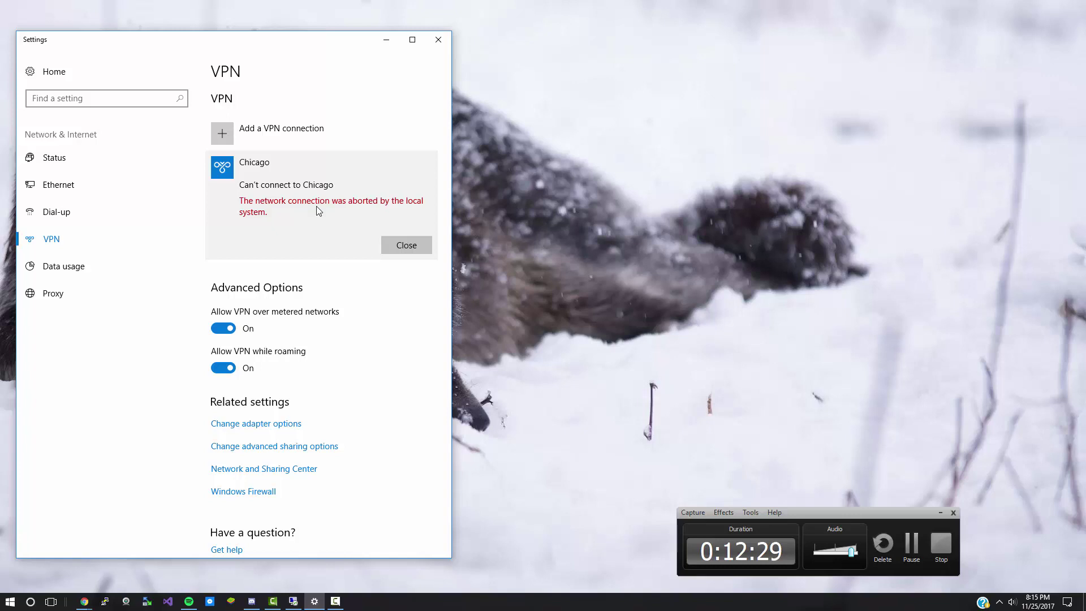
Step: Dismiss the failure, retry the Chicago connection with the credentials, then return to the server session
left_click(390, 244)
left_click(324, 211)
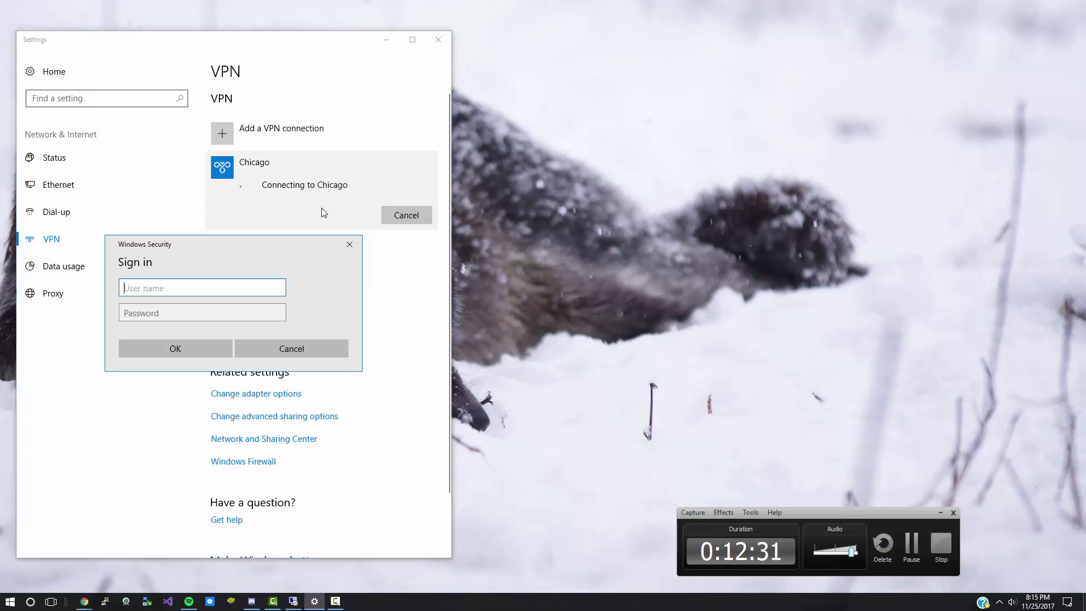
type("Dinosaur")
key("Tab")
type("•••••••")
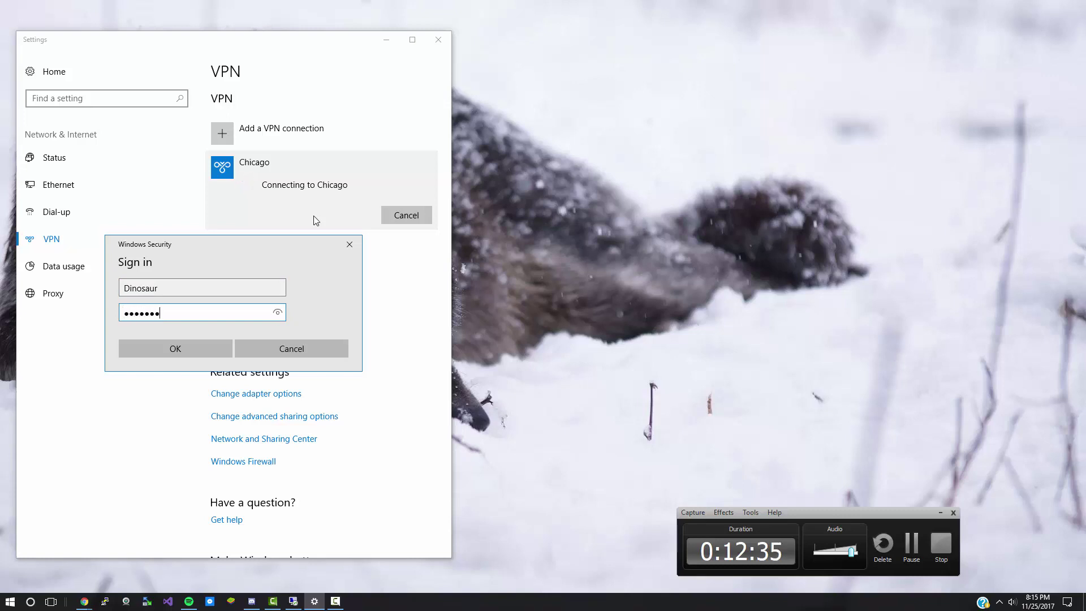
type("••")
key("Return")
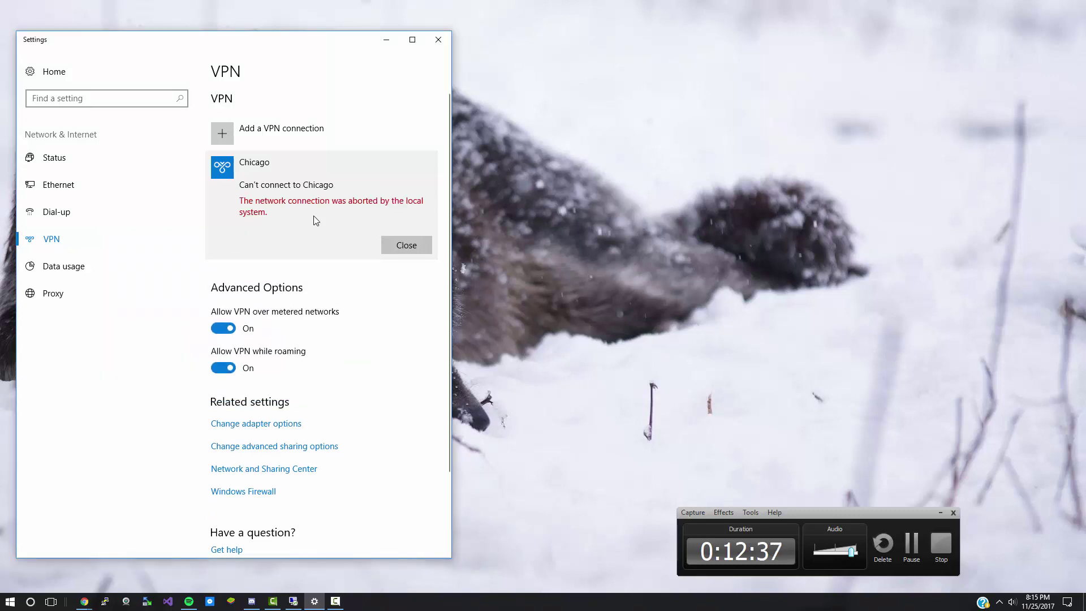
left_click(293, 601)
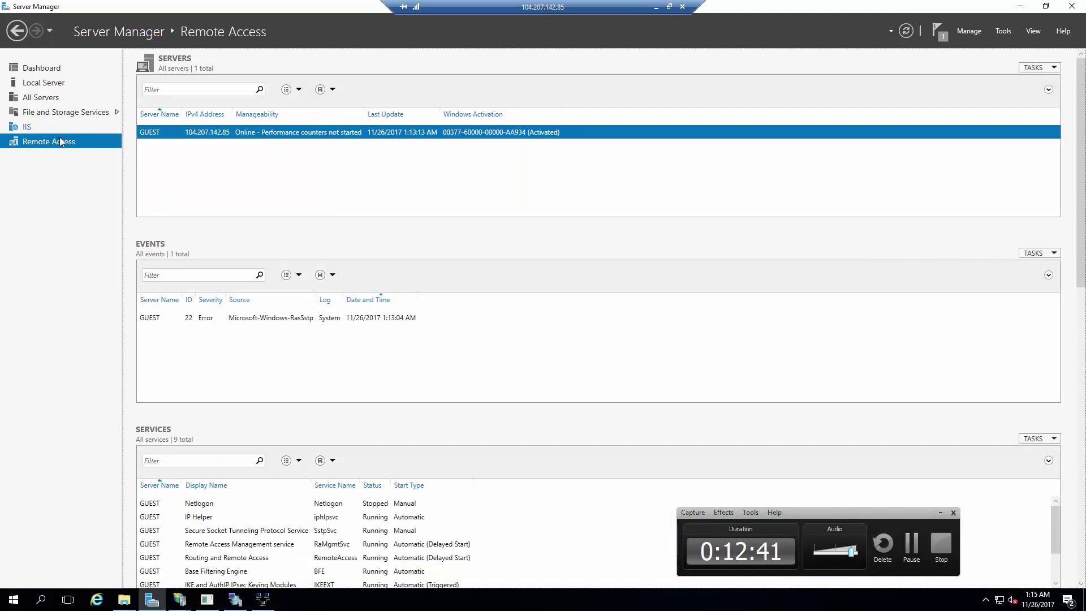
Step: Inspect the RasSstp error event and try opening Remote Access Management, dismissing the already-running error
left_click(311, 321)
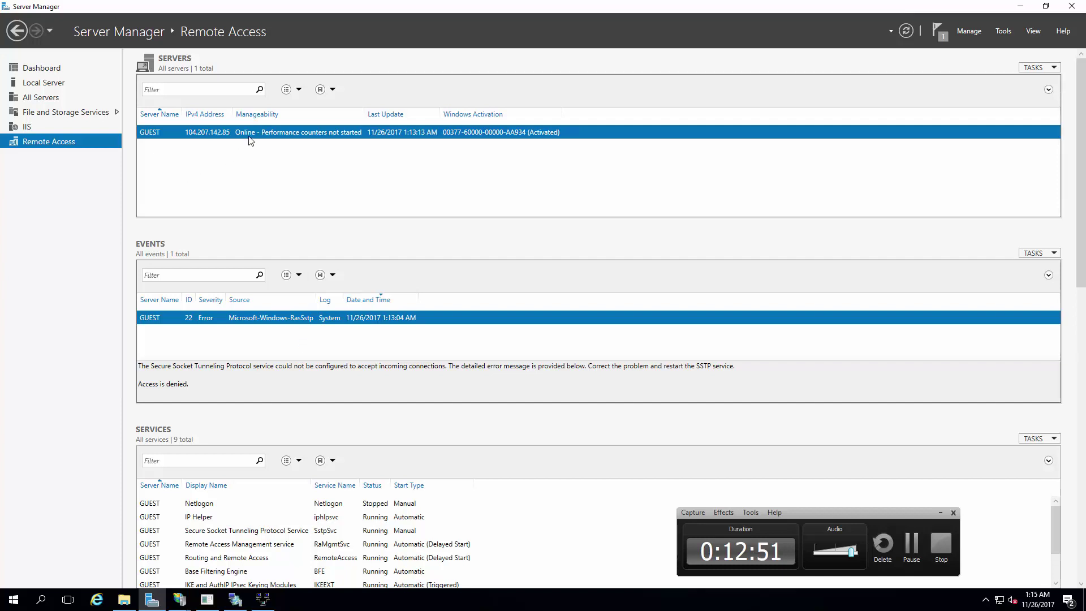
right_click(284, 133)
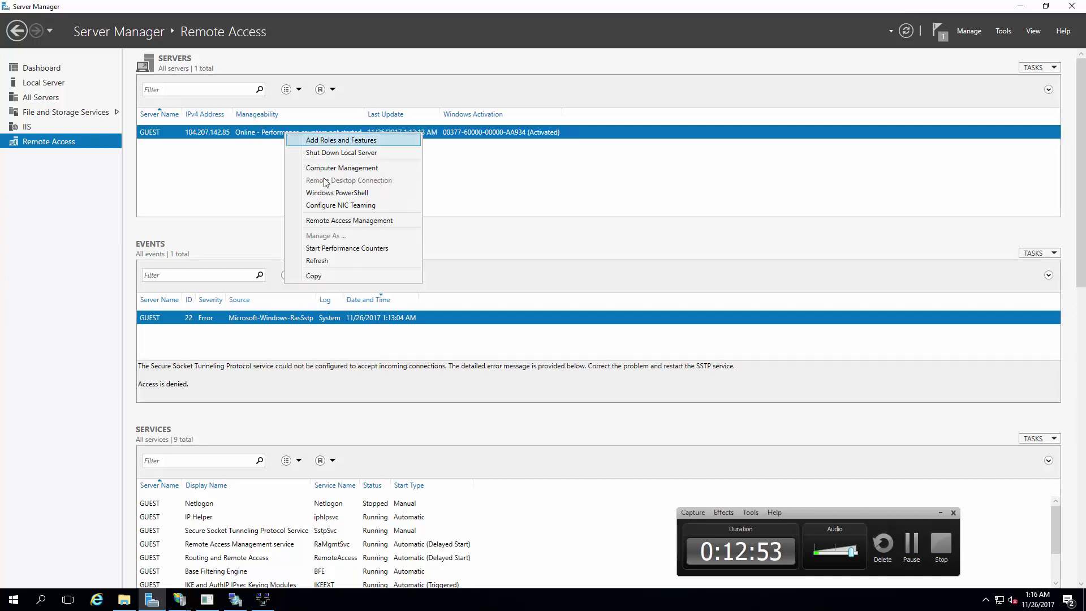
left_click(339, 220)
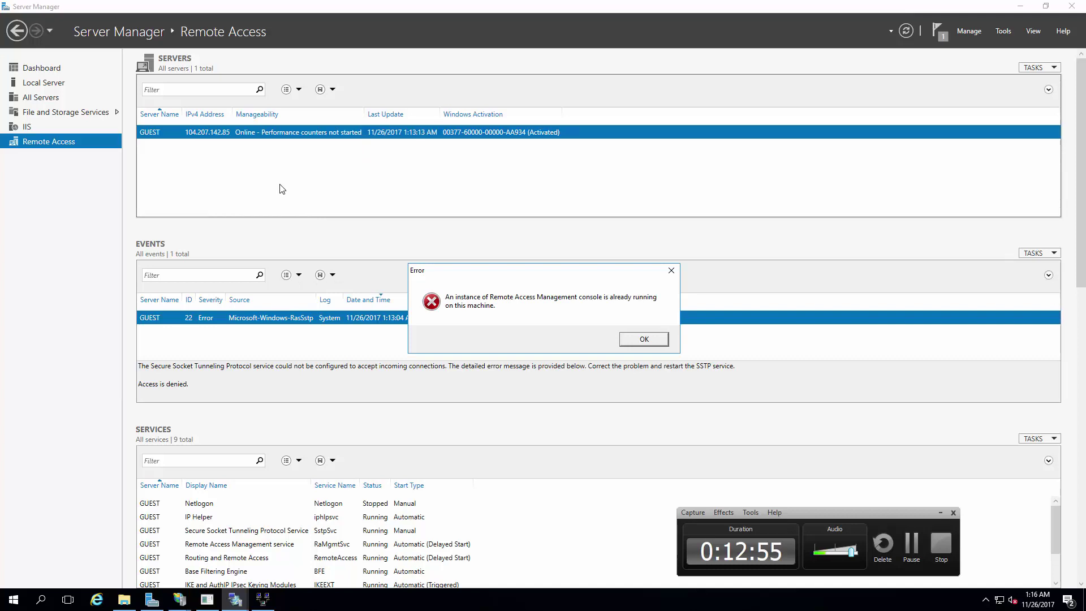
left_click(643, 339)
Step: Bring up the running Remote Access Management console, view the DirectAccess and VPN overview, and close it
left_click(1010, 11)
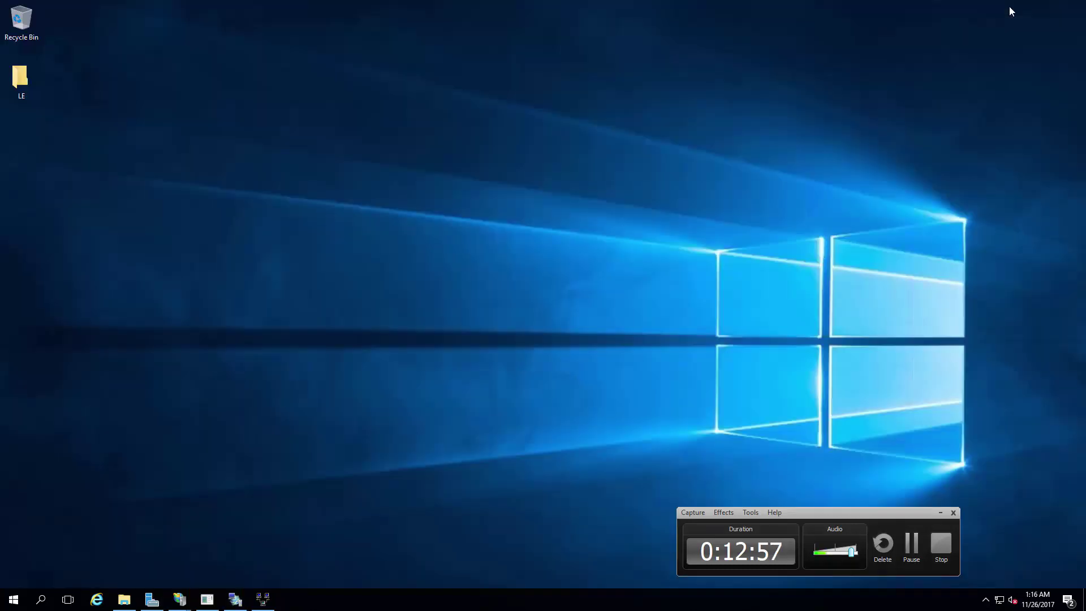
left_click(207, 599)
left_click(235, 599)
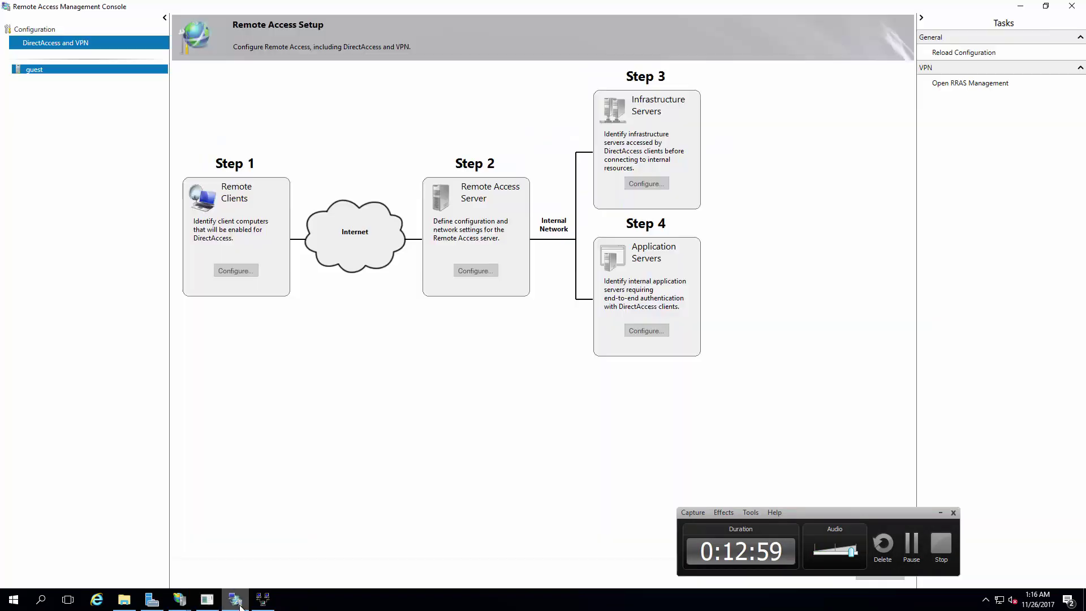
left_click(51, 31)
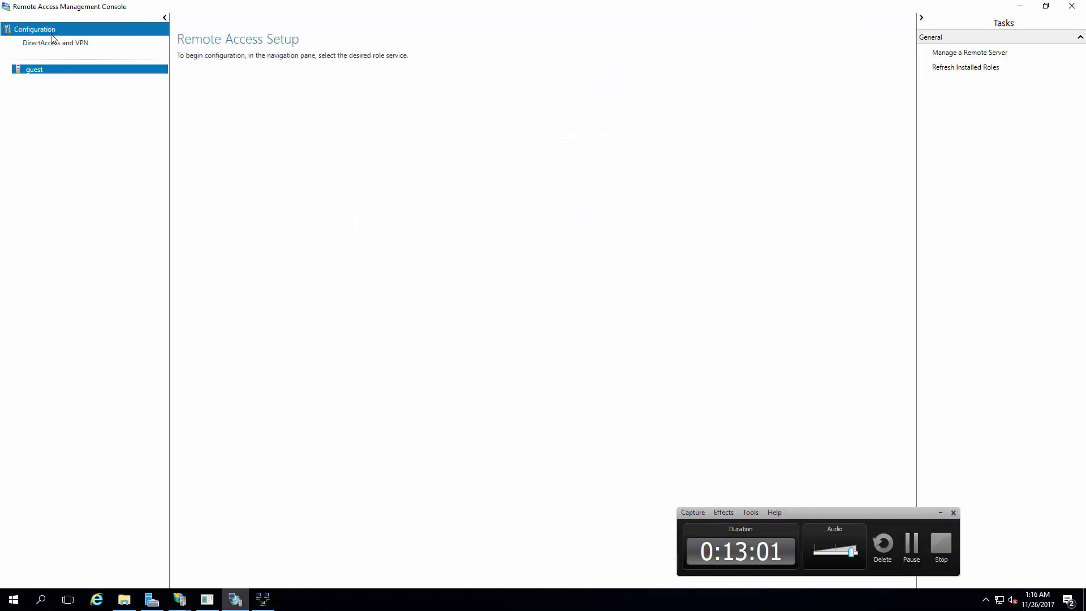
left_click(52, 43)
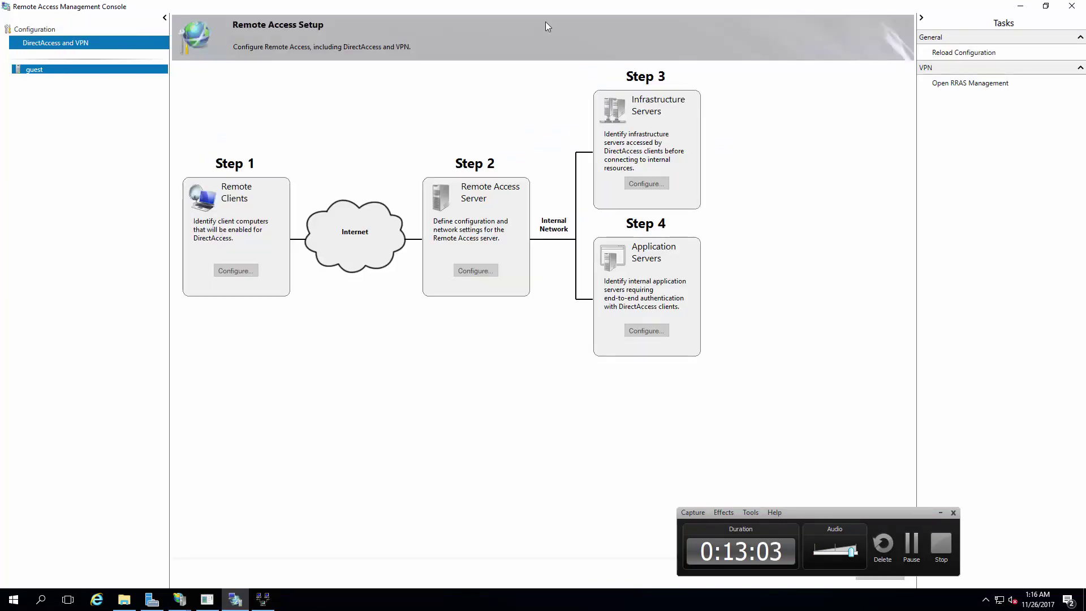
left_click(1072, 5)
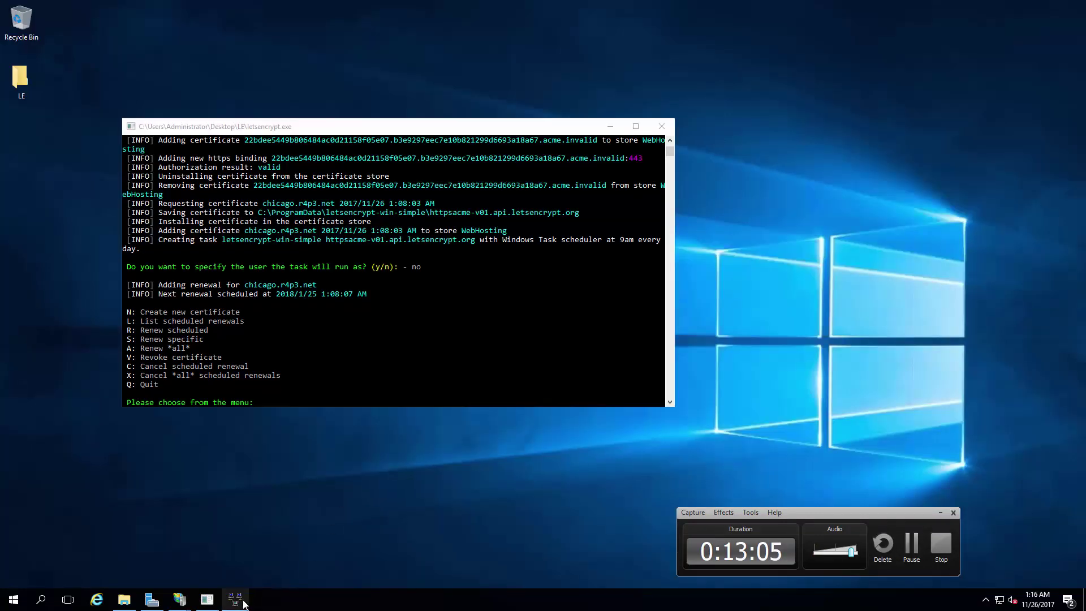
Step: Close Routing and Remote Access and IIS Manager, then launch Remote Access Management for GUEST
left_click(243, 604)
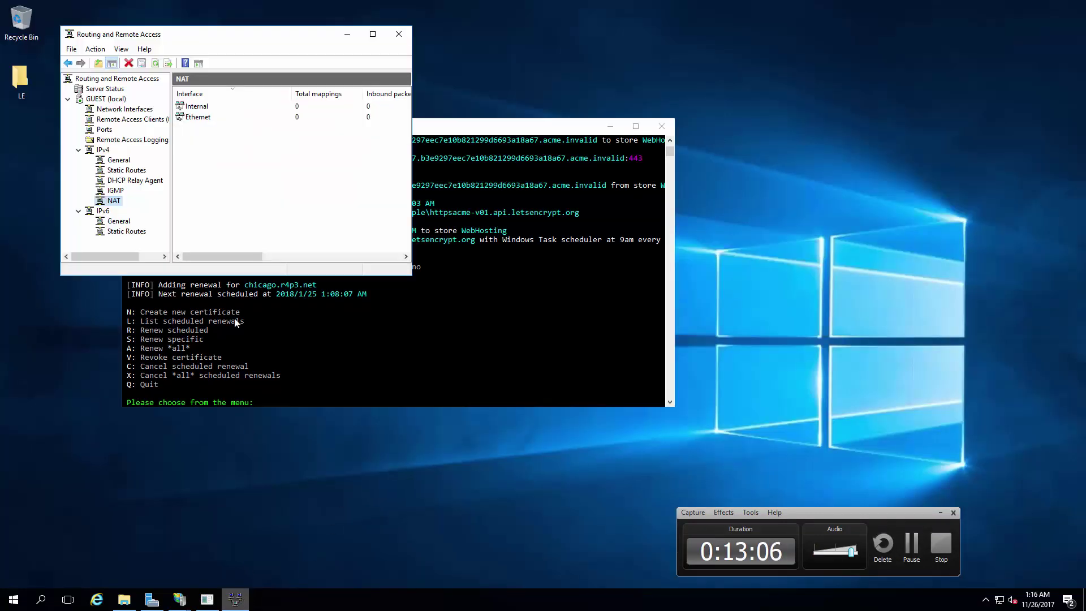
left_click(400, 35)
mouse_move(182, 605)
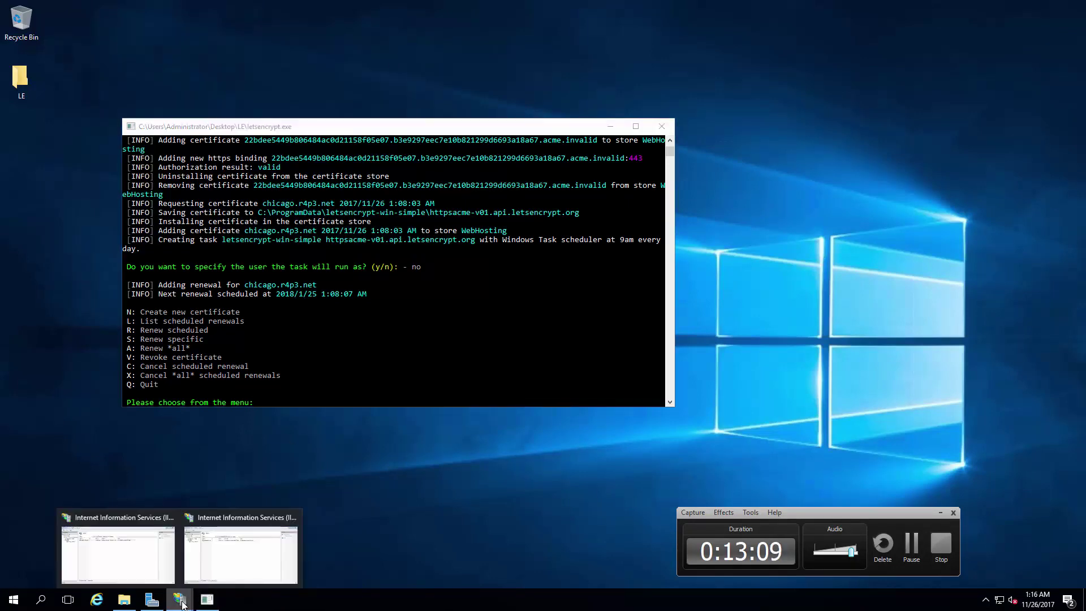
left_click(219, 564)
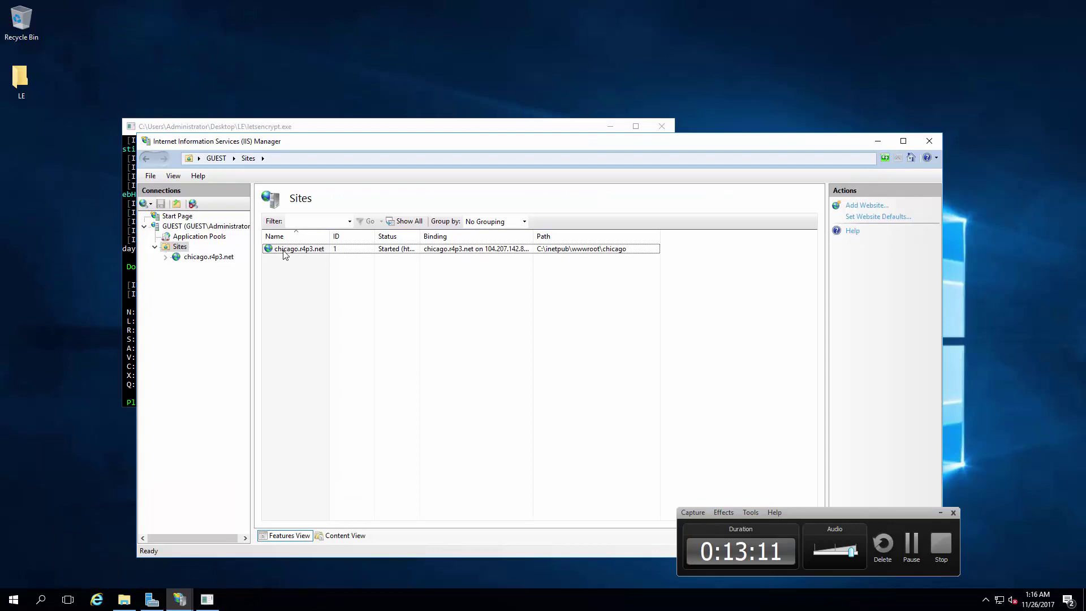
left_click(878, 142)
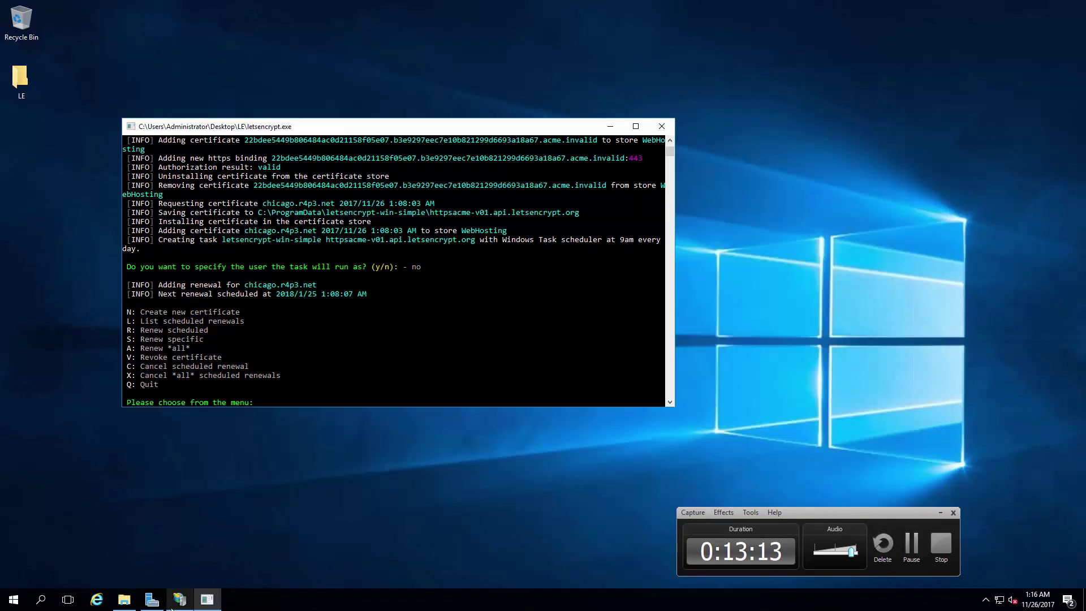
right_click(180, 599)
left_click(170, 575)
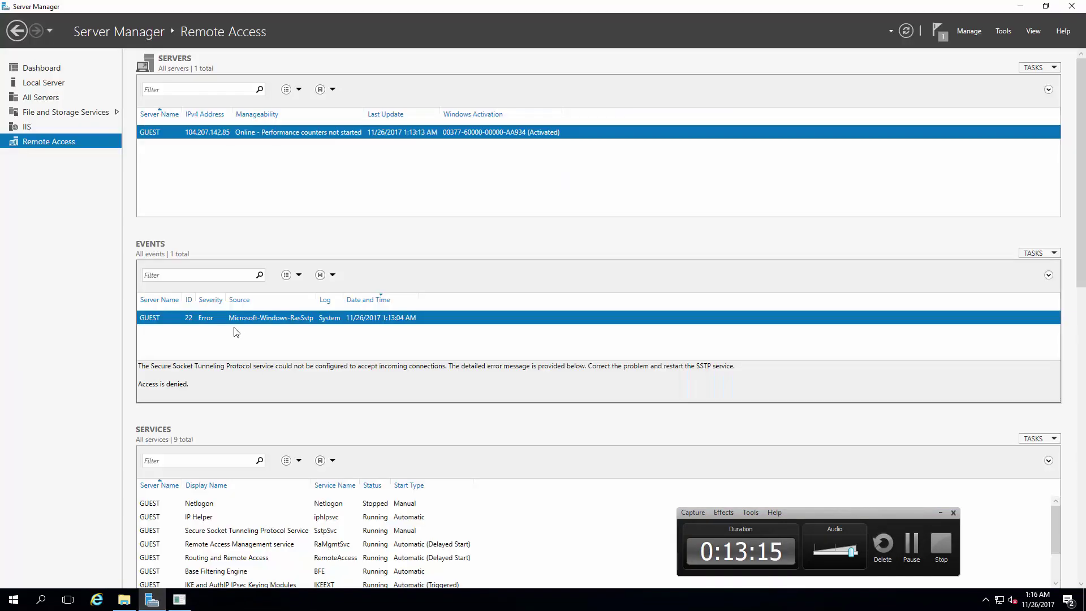
right_click(256, 132)
left_click(305, 216)
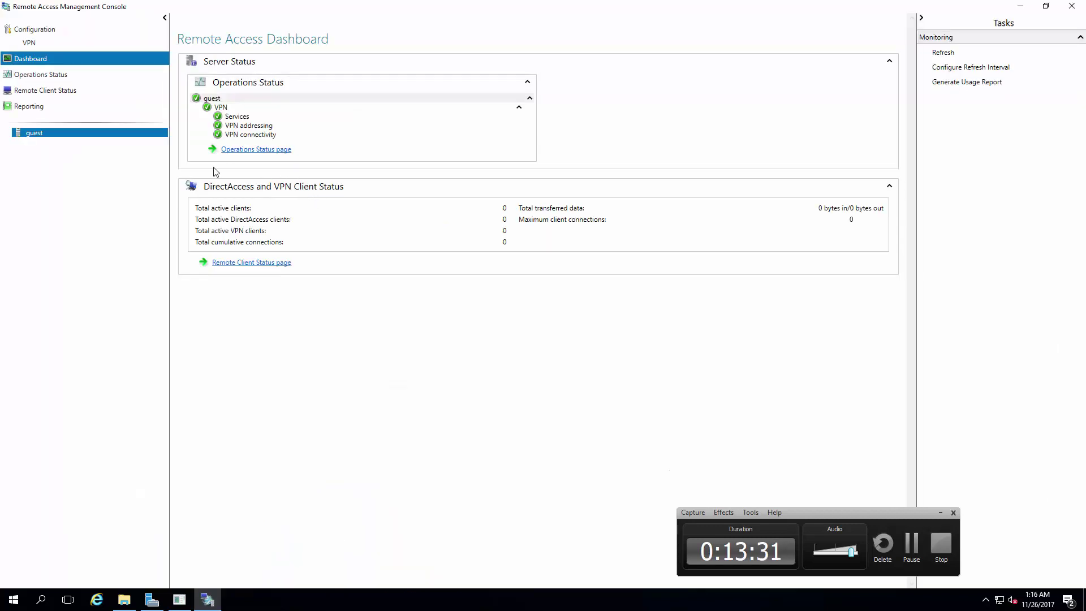
Step: Review the Reporting, Remote Client Status and Operations Status pages, then go to VPN configuration
left_click(40, 107)
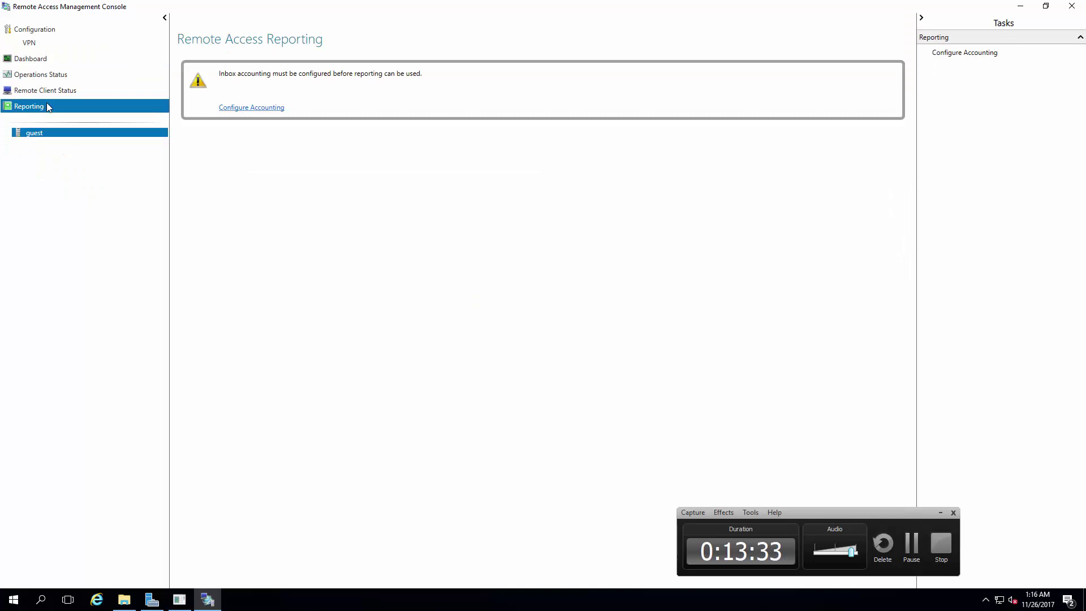
left_click(50, 94)
left_click(57, 77)
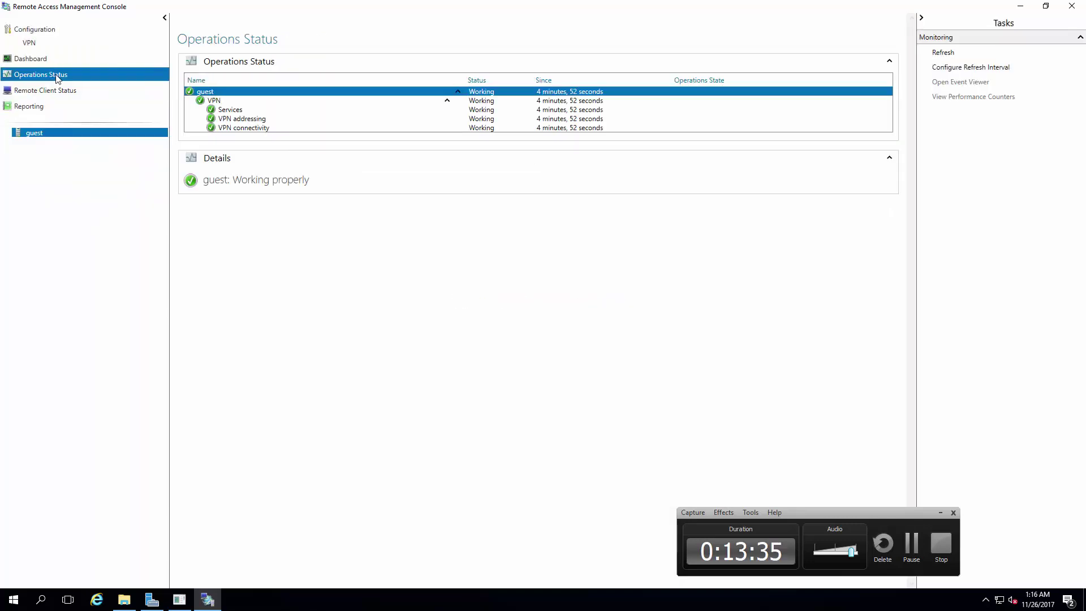
left_click(55, 60)
left_click(47, 42)
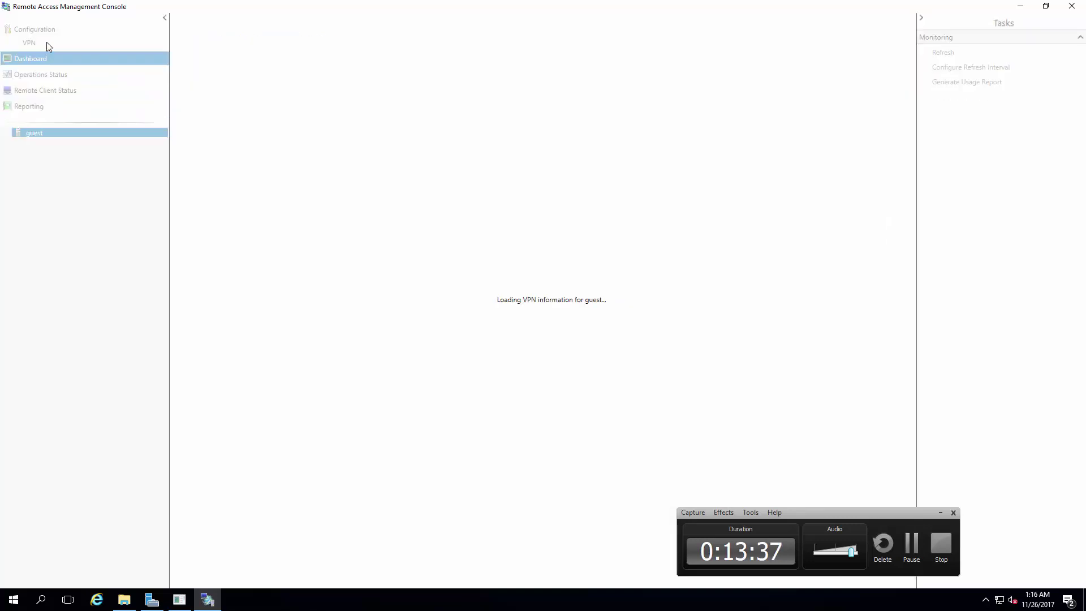
Step: Open RRAS Management and view GUEST's ports, IPv4 interfaces and NAT interfaces
left_click(219, 72)
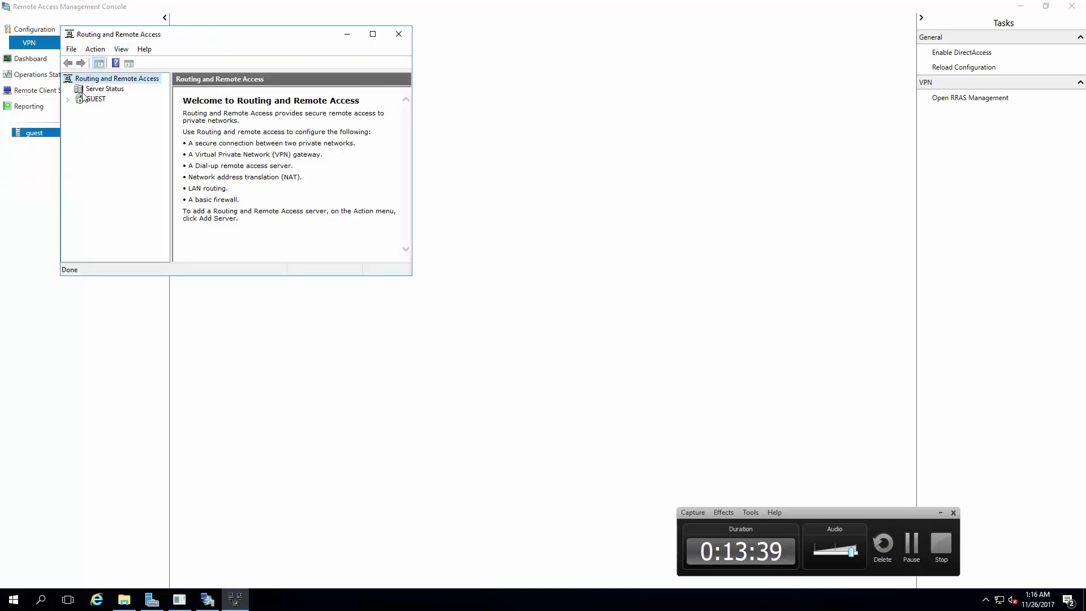
left_click(67, 99)
left_click(106, 129)
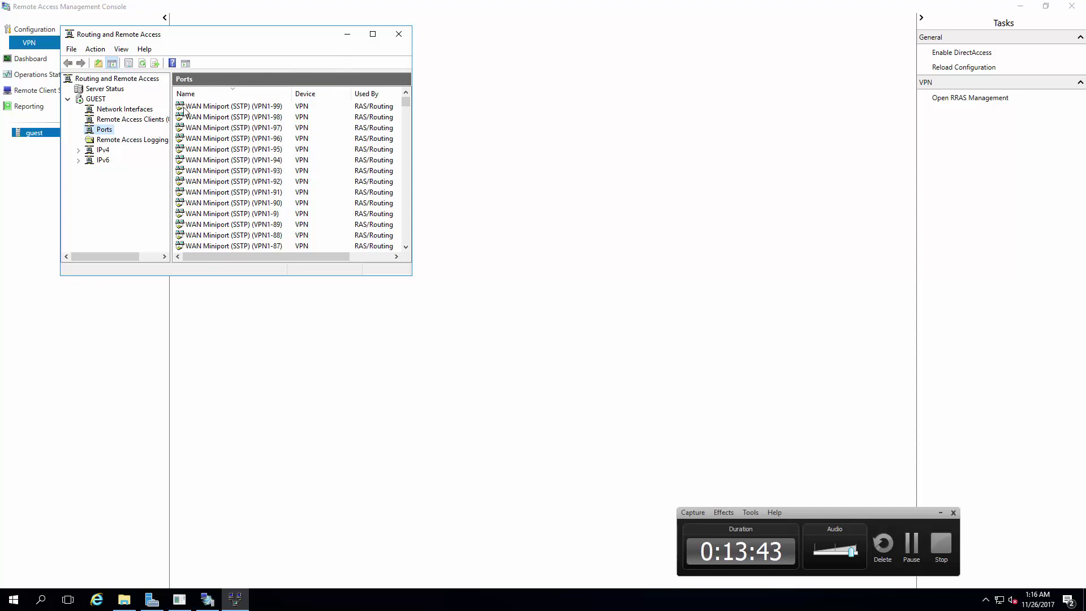
left_click(79, 150)
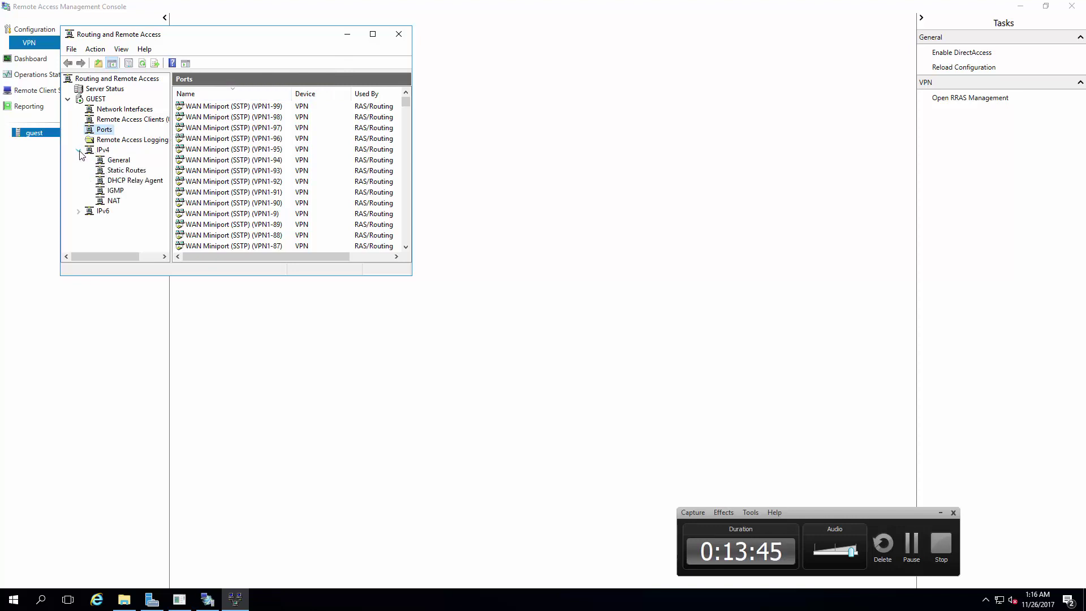
left_click(118, 162)
left_click(116, 200)
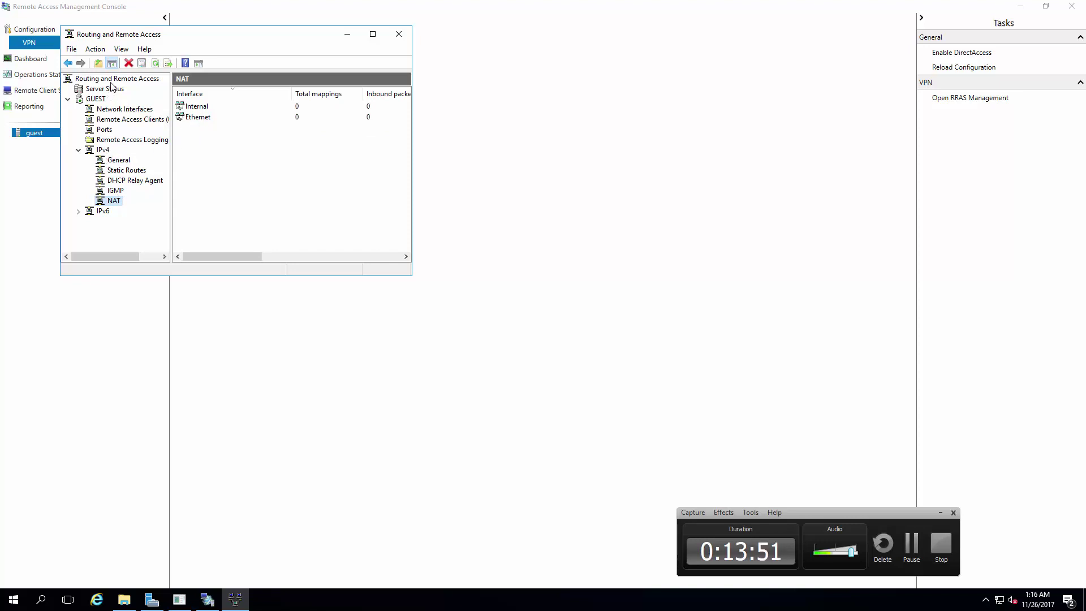
Step: Stop the Routing and Remote Access service on GUEST via All Tasks
left_click(97, 100)
right_click(100, 102)
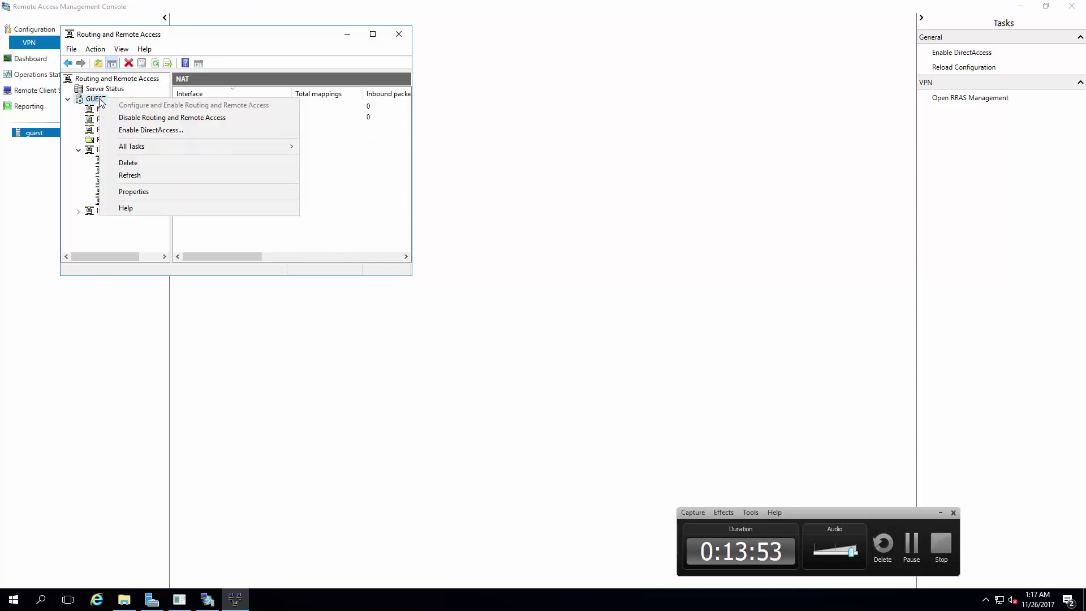
mouse_move(144, 147)
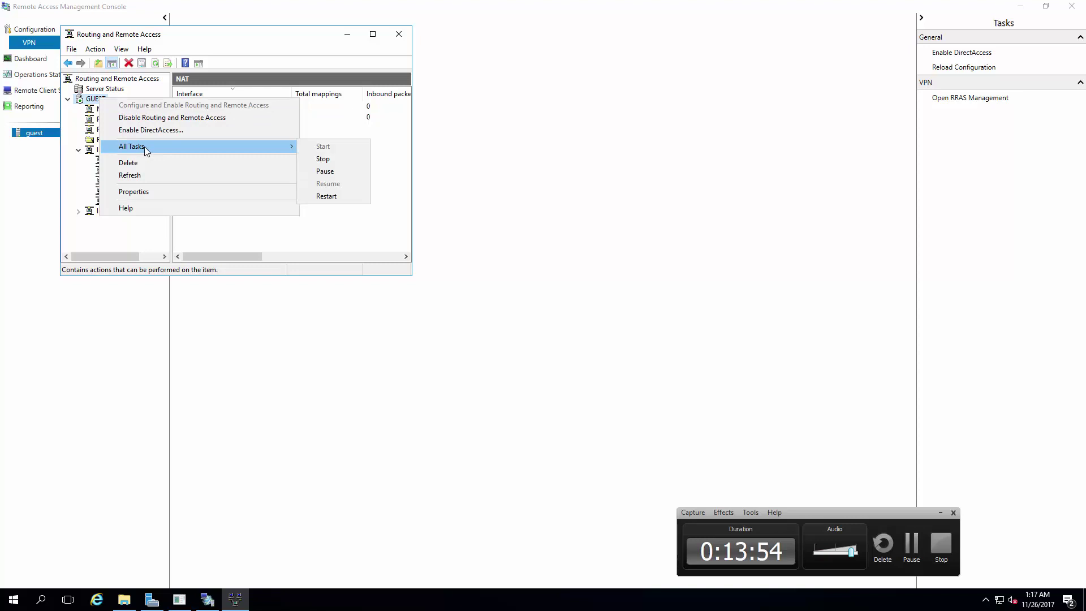
left_click(320, 160)
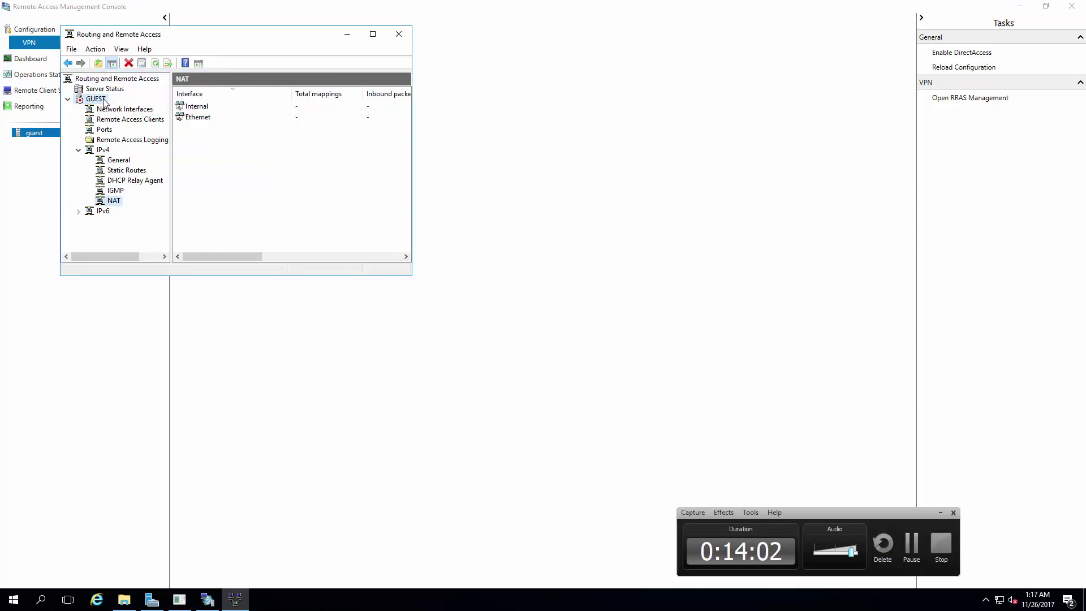
Step: Start the Routing and Remote Access service on GUEST again via All Tasks
right_click(102, 99)
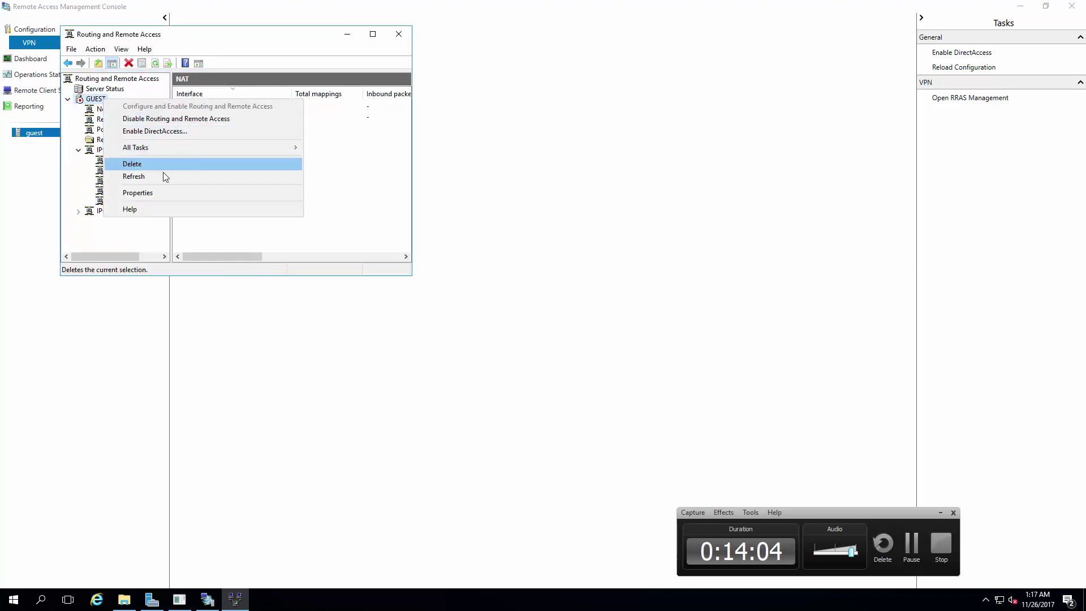
key("Escape")
right_click(102, 102)
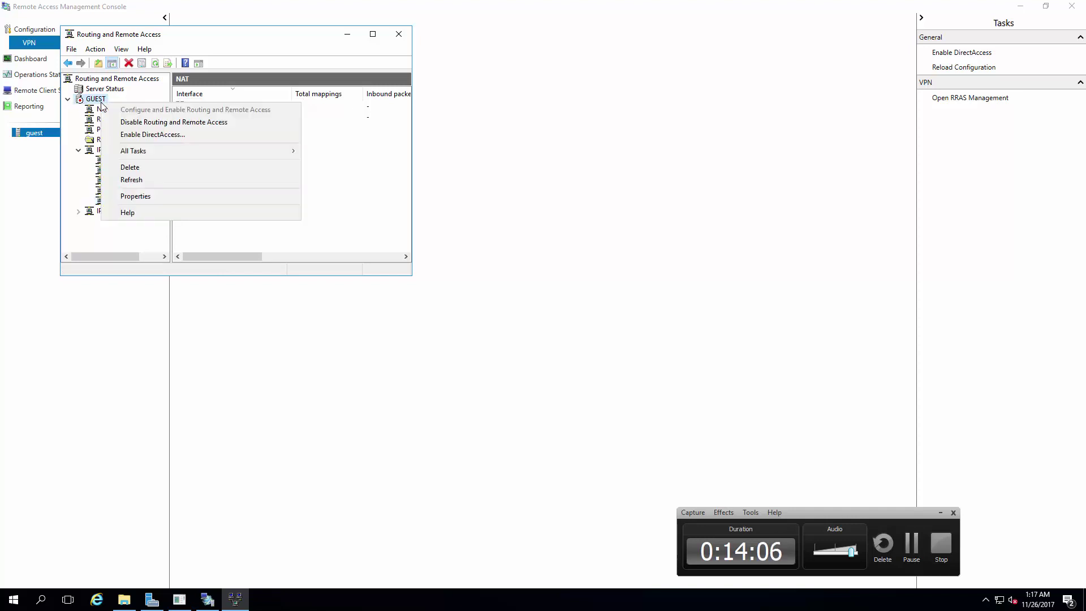
left_click(321, 153)
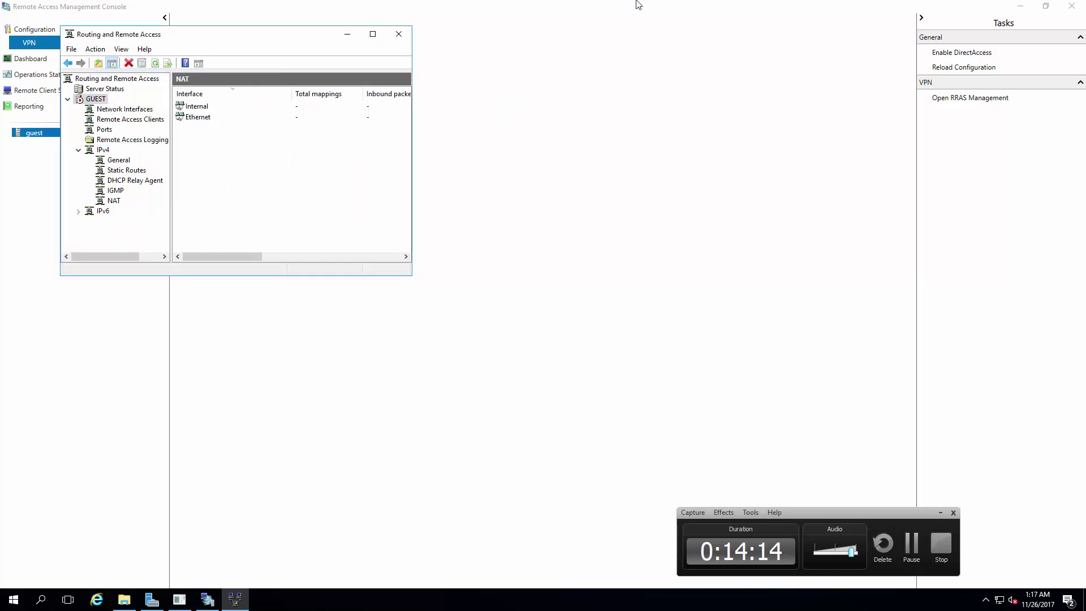
Step: Connect the Chicago VPN with the account's user name and password, then switch to the ipleak.net browser
left_click(656, 7)
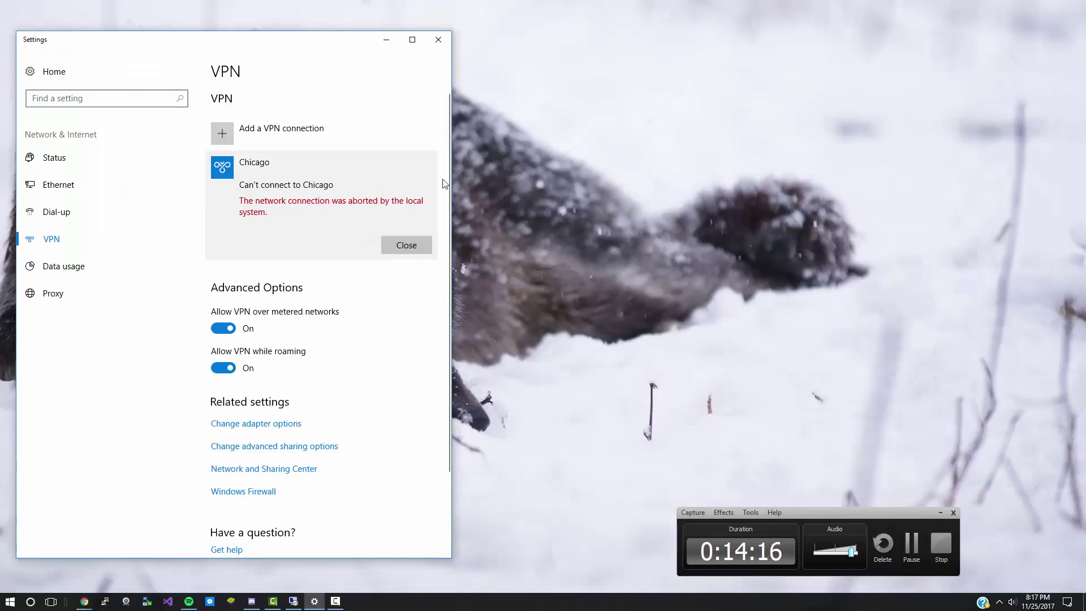
left_click(392, 245)
left_click(337, 211)
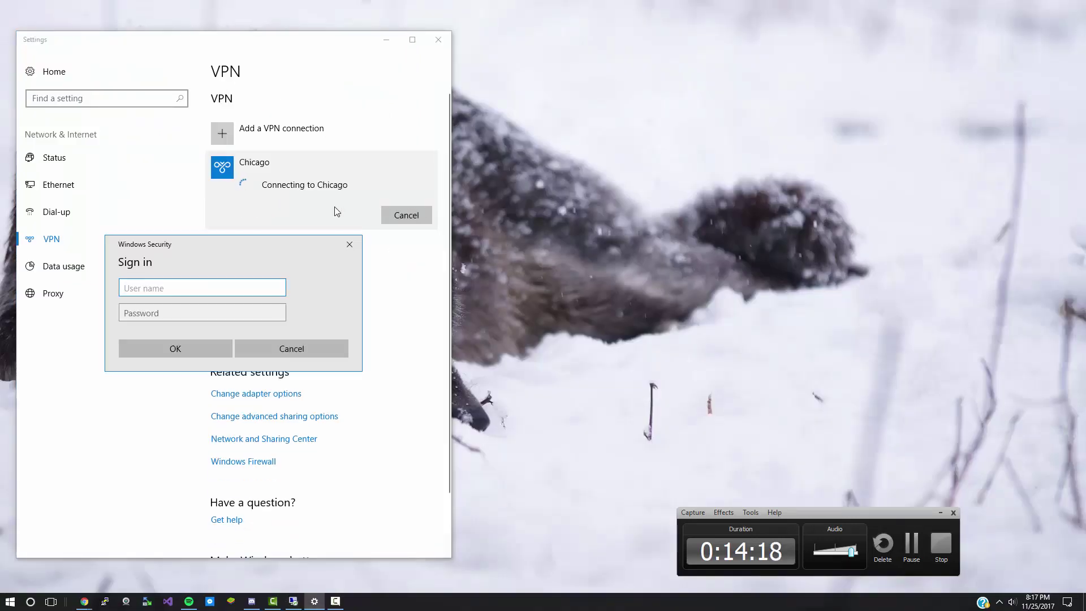
type("Dinosaur")
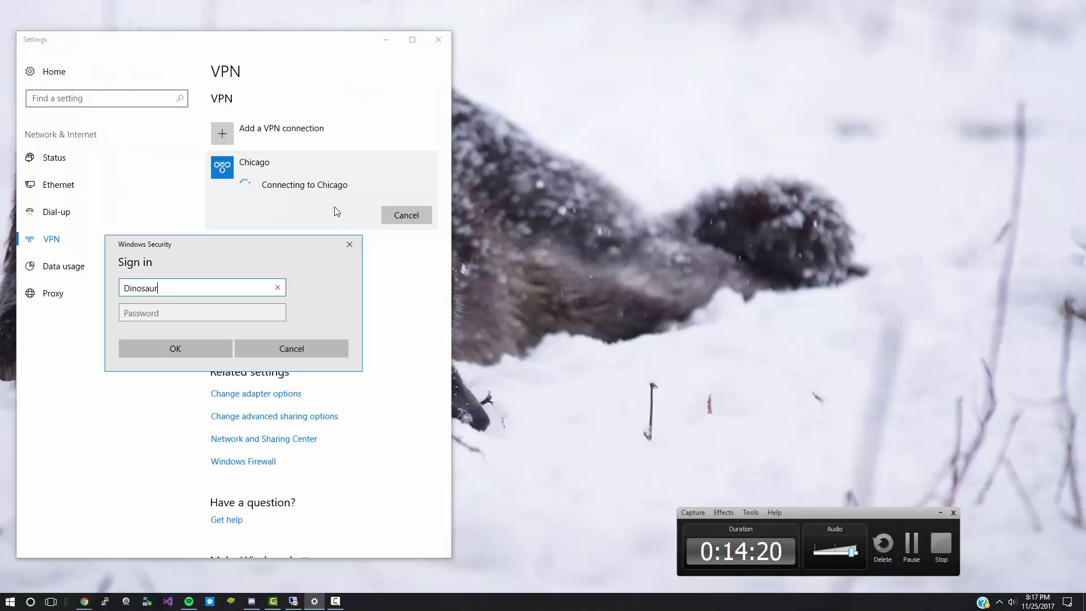
key("Tab")
type("•••••••••")
key("Return")
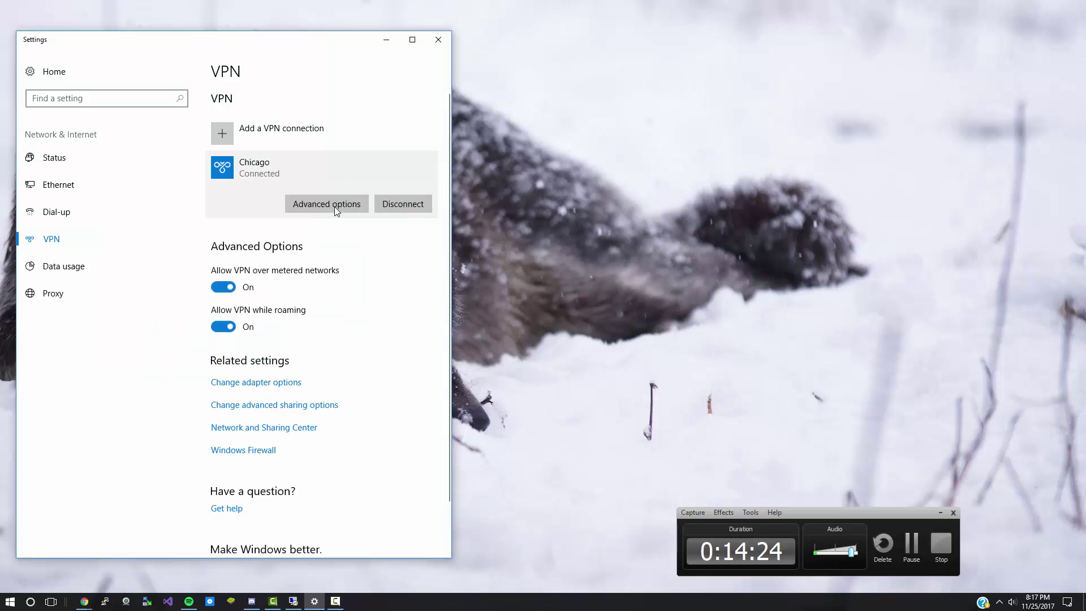
left_click(548, 232)
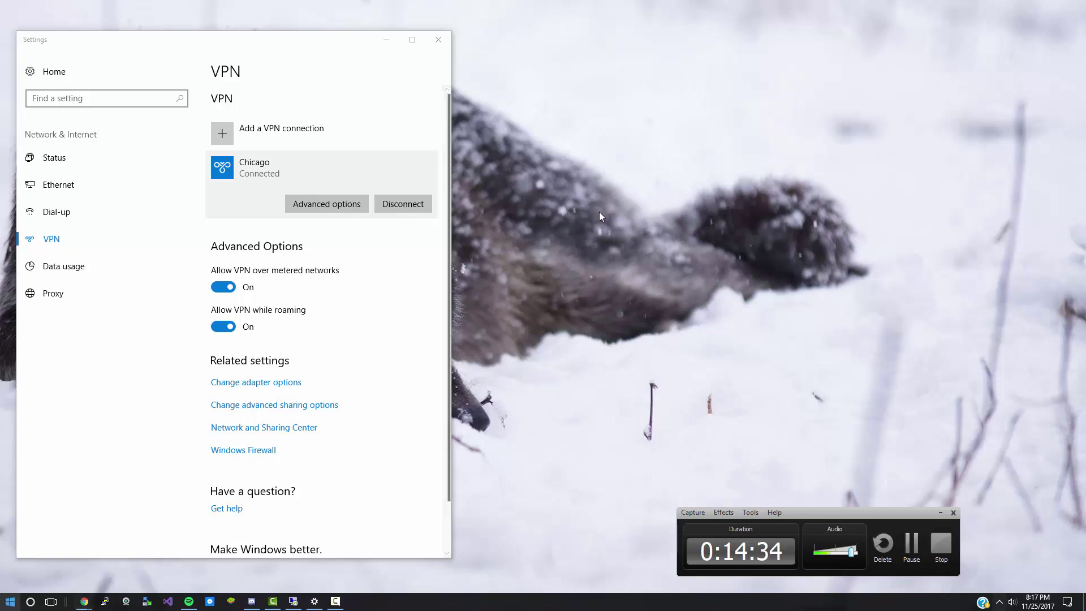
key("alt+Tab")
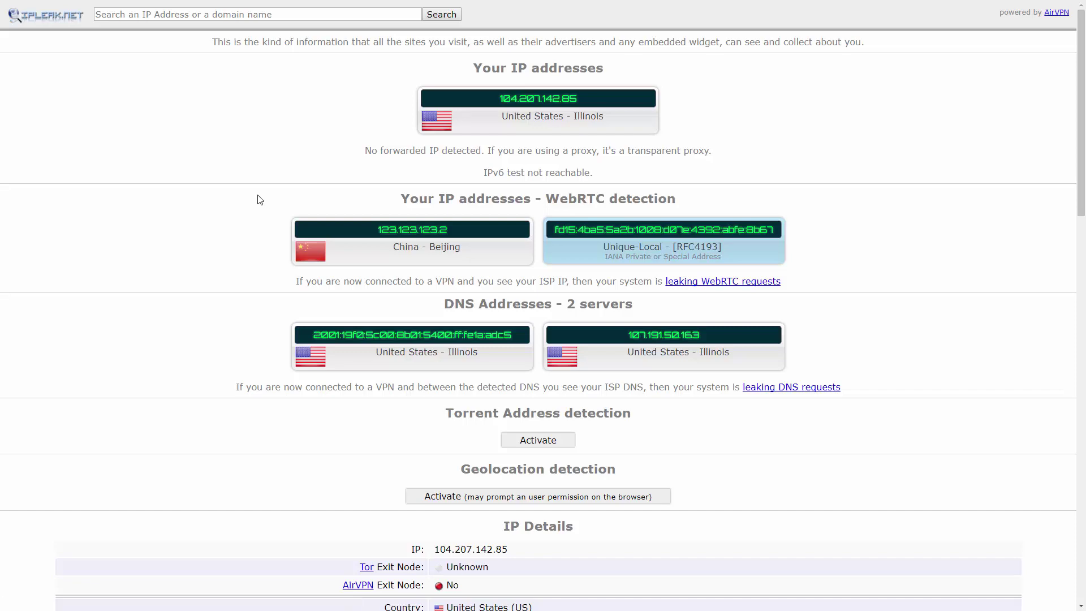
scroll(256, 199, "down", 2)
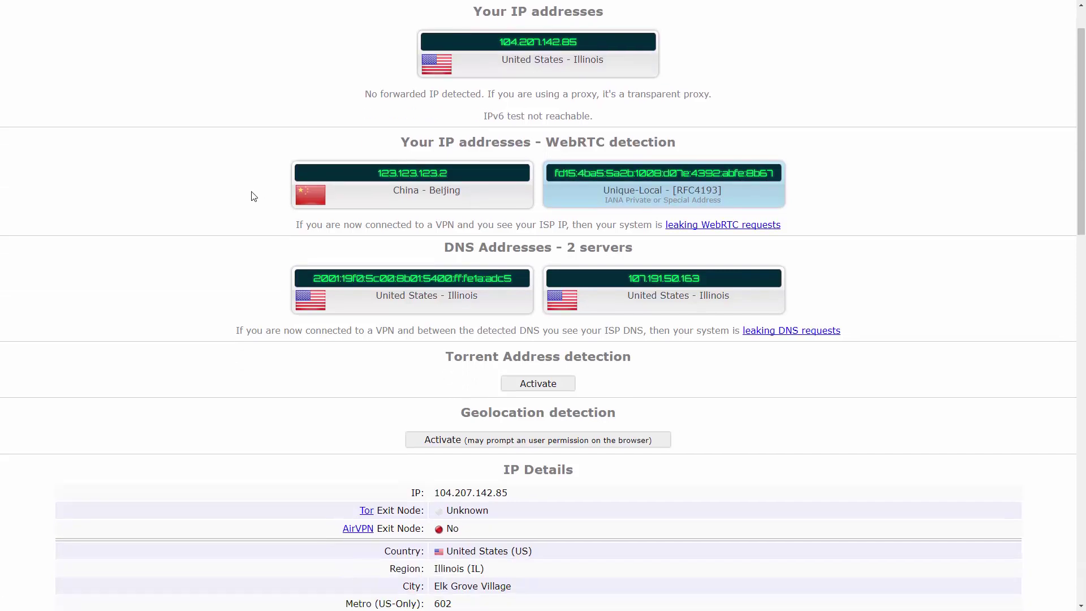
scroll(253, 199, "down", 5)
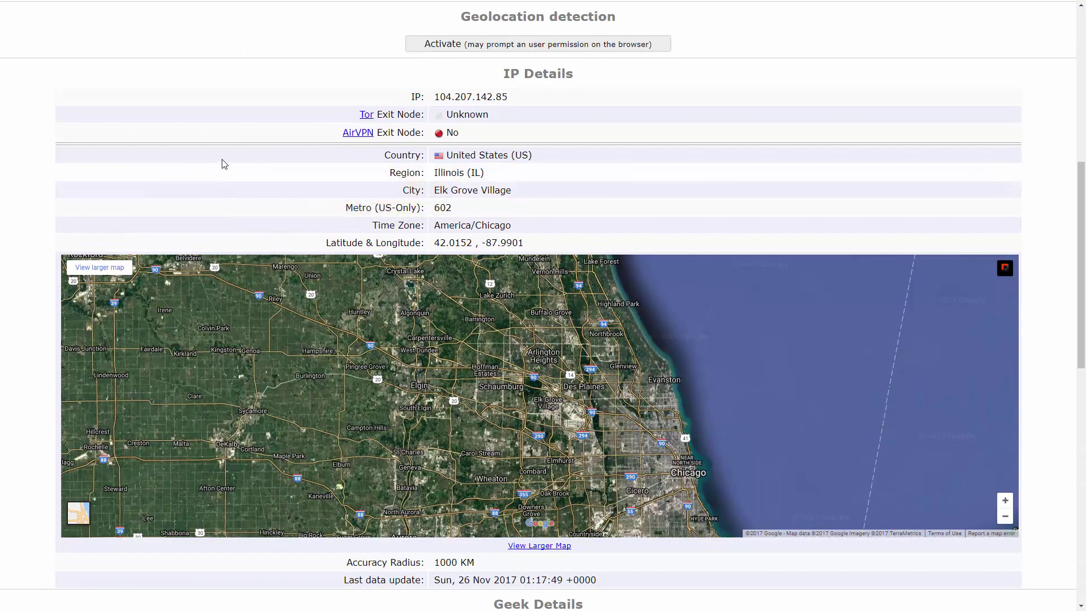
mouse_move(218, 160)
scroll(220, 159, "up", 7)
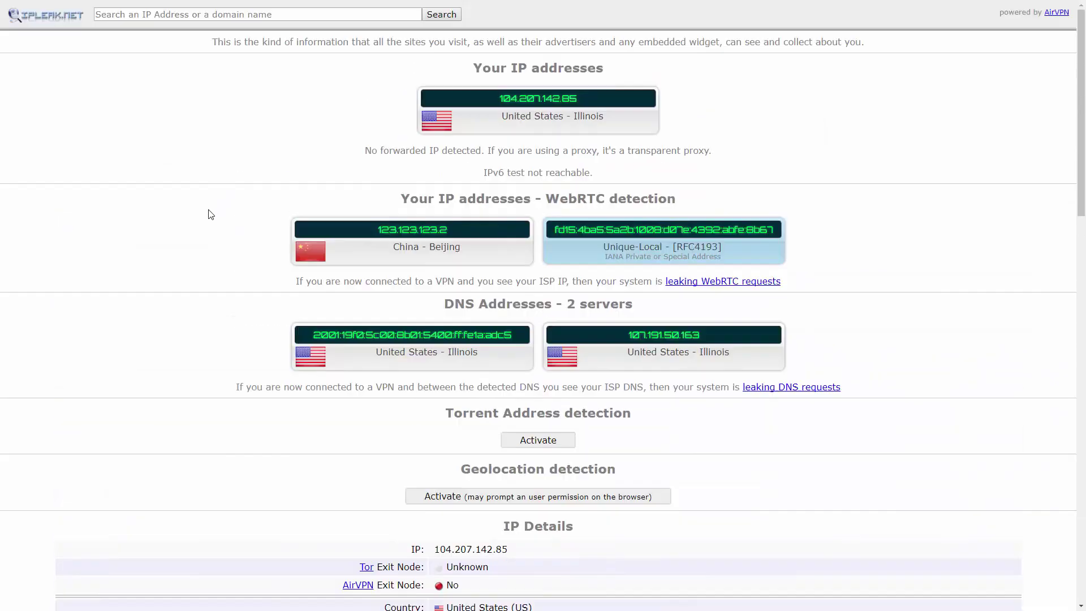